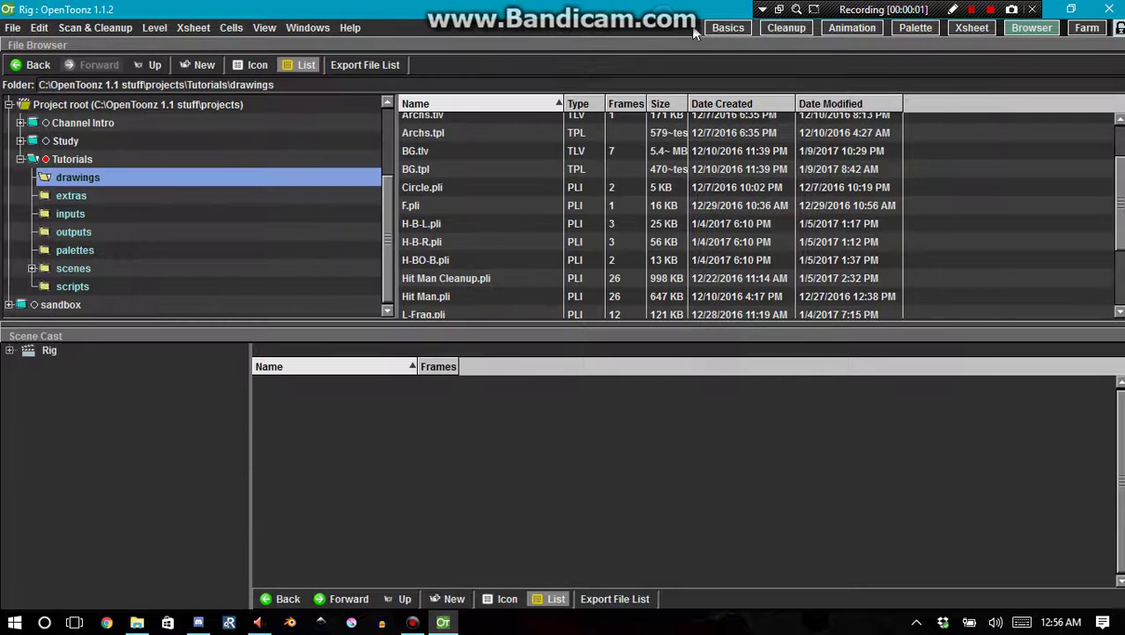
Switch to the Basics room, select Col1 at frame 1, and zoom and pan the viewer
left_click(719, 26)
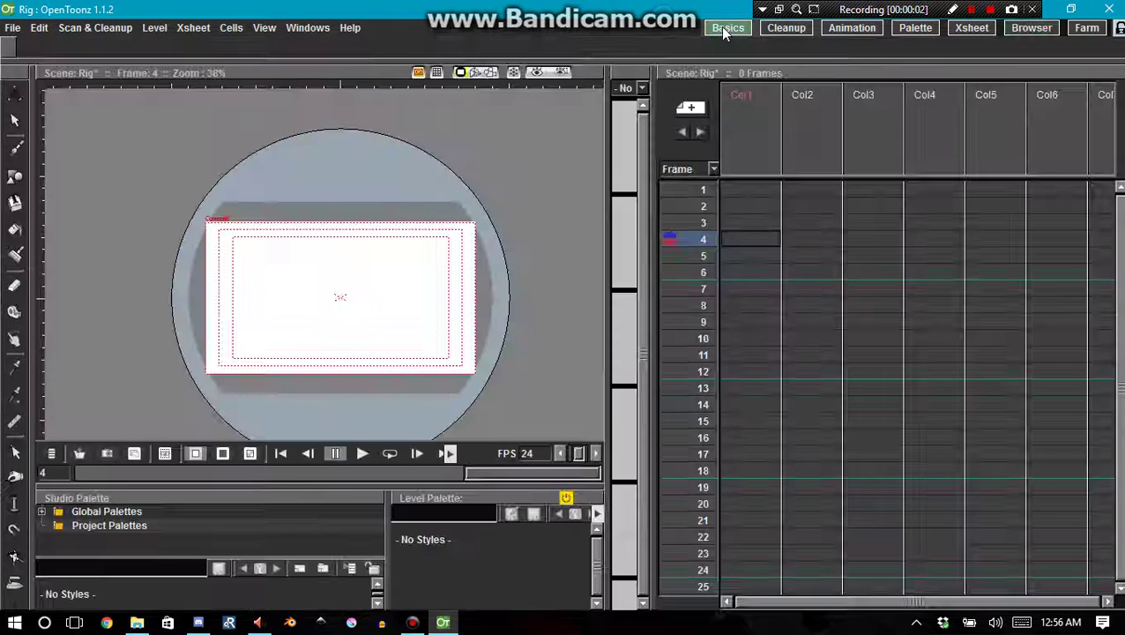
left_click(736, 194)
scroll(370, 291, "up", 2)
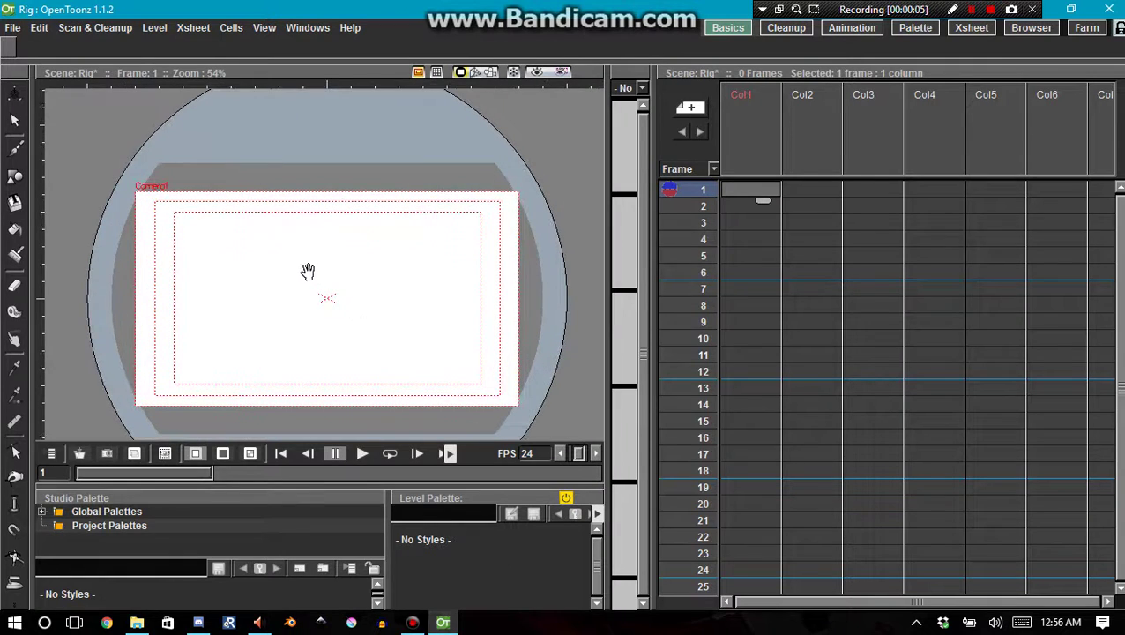
left_click_drag(294, 282, 294, 255)
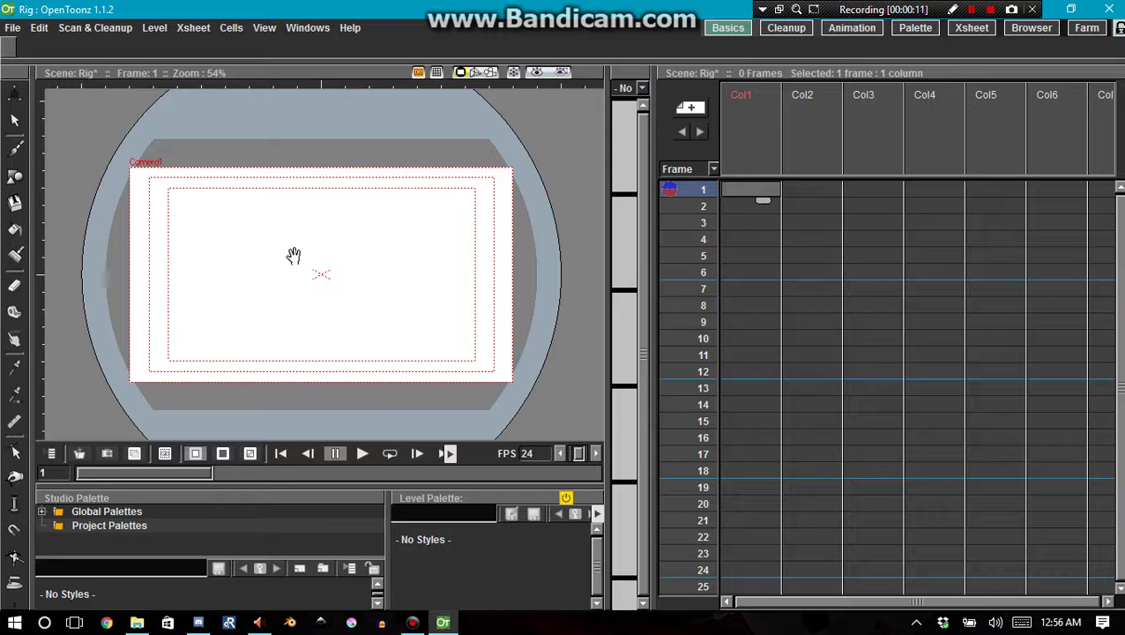
In Discord, open the Toon Room server and browse its channels to #opentoonz
left_click(202, 625)
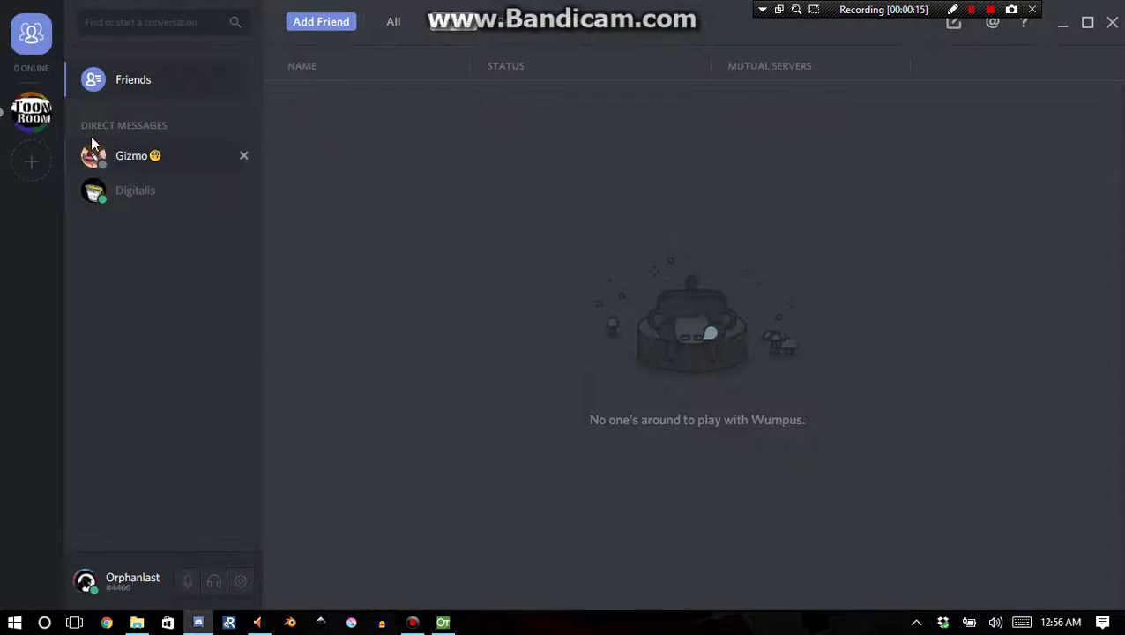
left_click(35, 114)
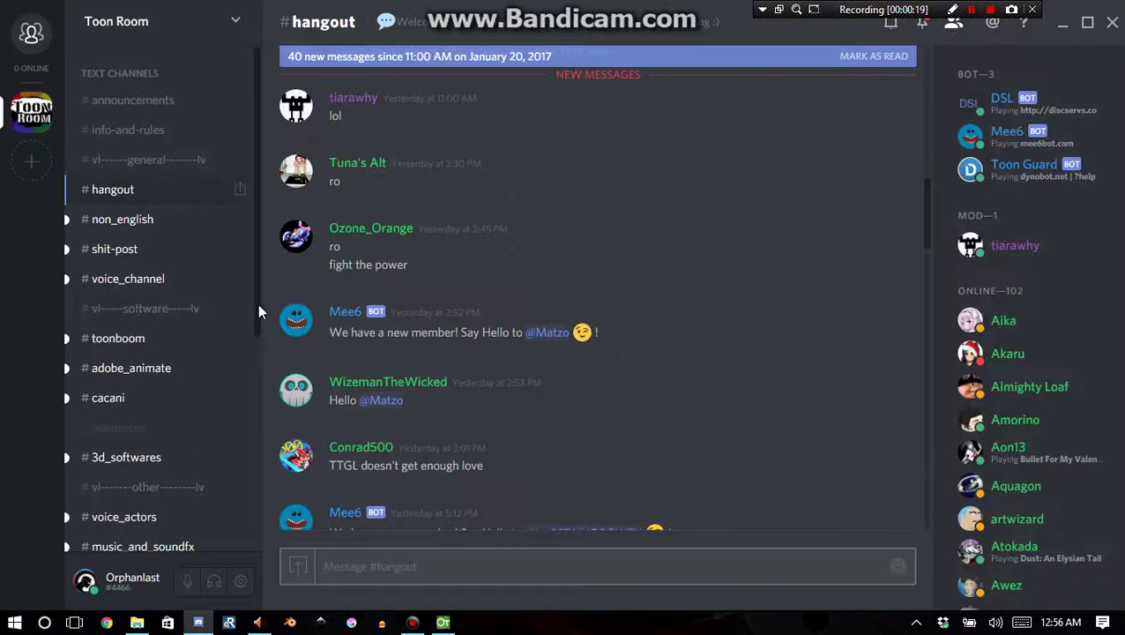
scroll(256, 318, "down", 1)
scroll(257, 335, "down", 3)
scroll(245, 380, "up", 4)
scroll(261, 344, "down", 2)
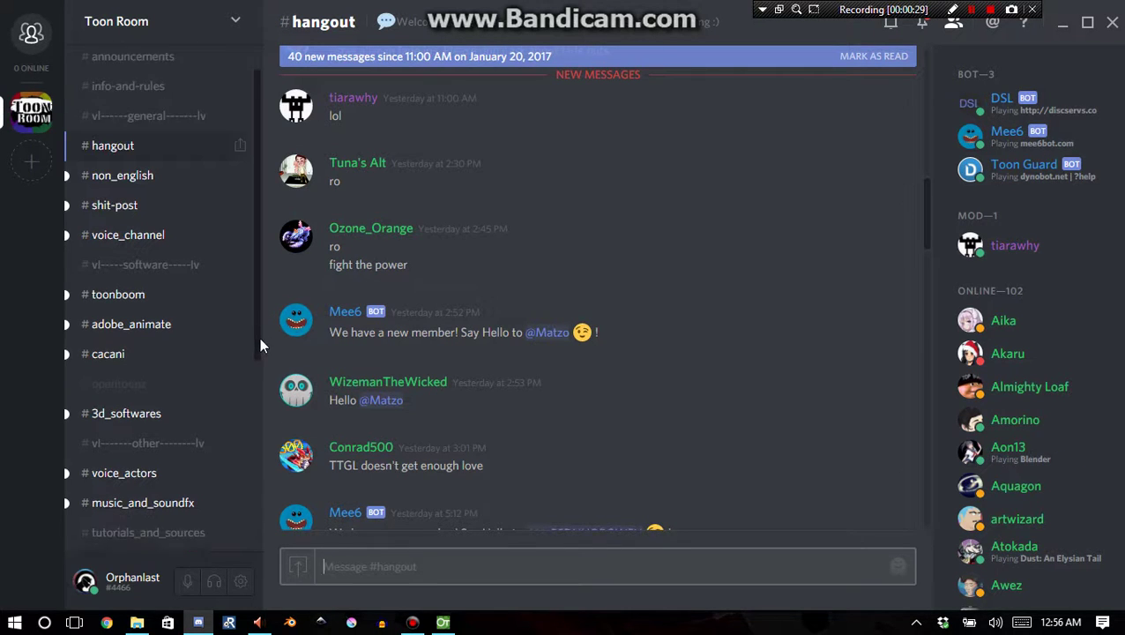
scroll(261, 276, "up", 2)
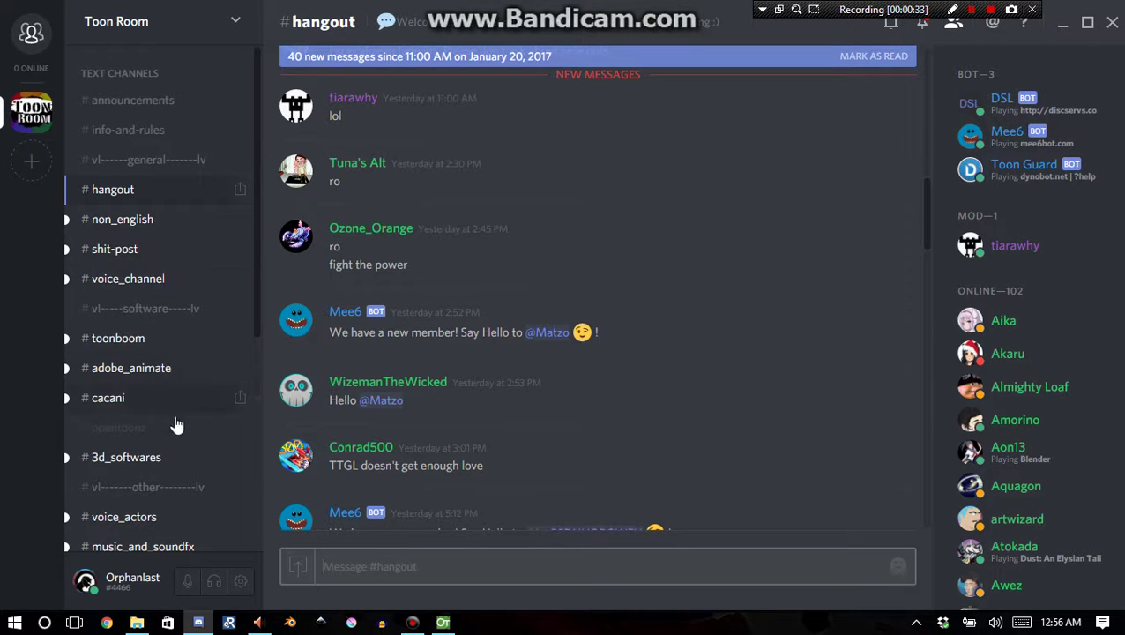
left_click_drag(258, 325, 273, 297)
left_click_drag(259, 321, 259, 444)
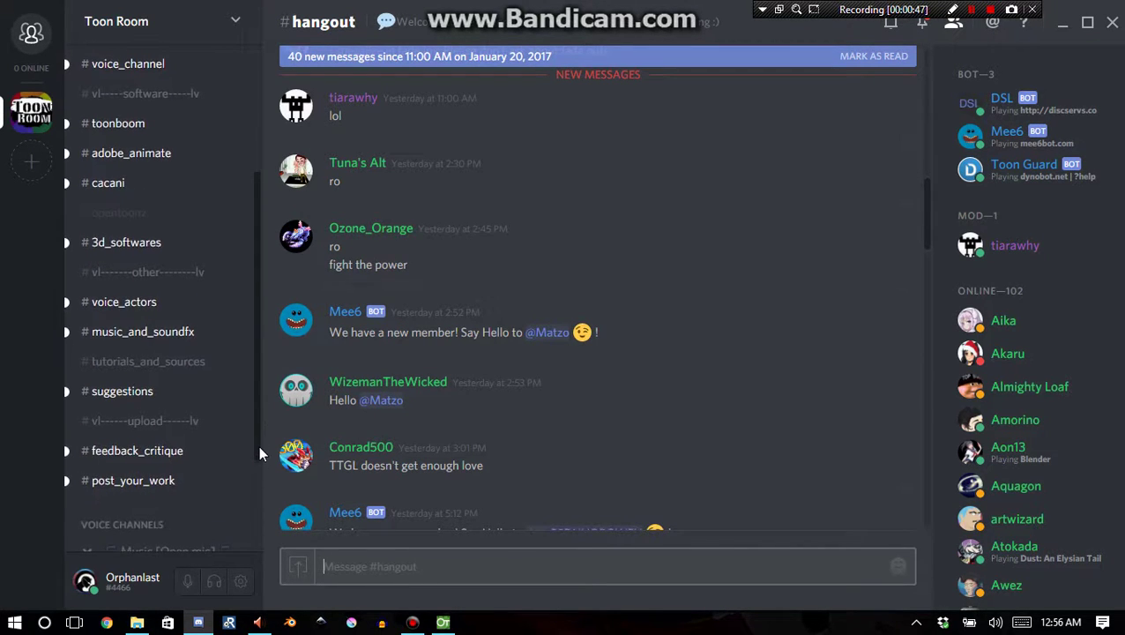
left_click(166, 220)
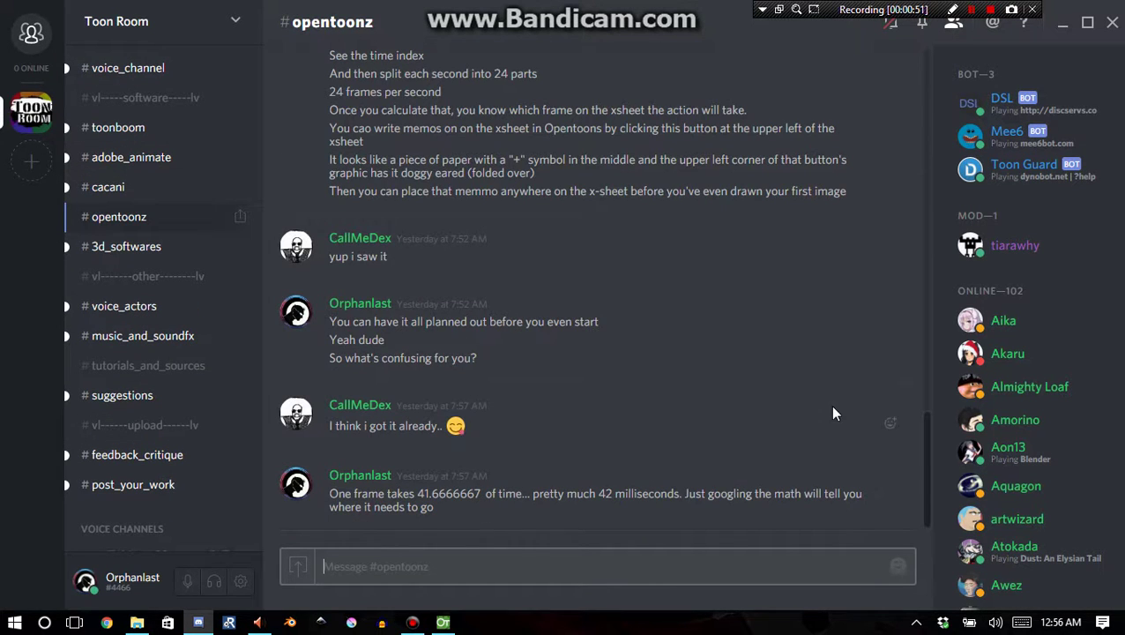
Read through the #opentoonz chat history to the newest messages, then return to OpenToonz
left_click_drag(922, 469, 823, 86)
left_click_drag(925, 213, 942, 445)
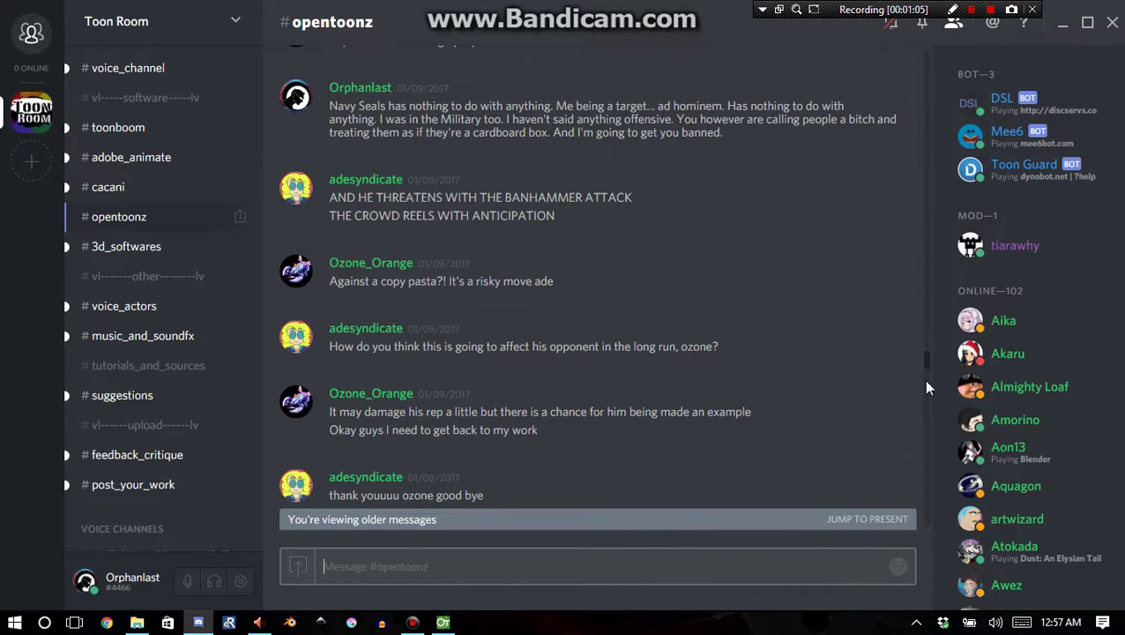
left_click_drag(926, 386, 926, 519)
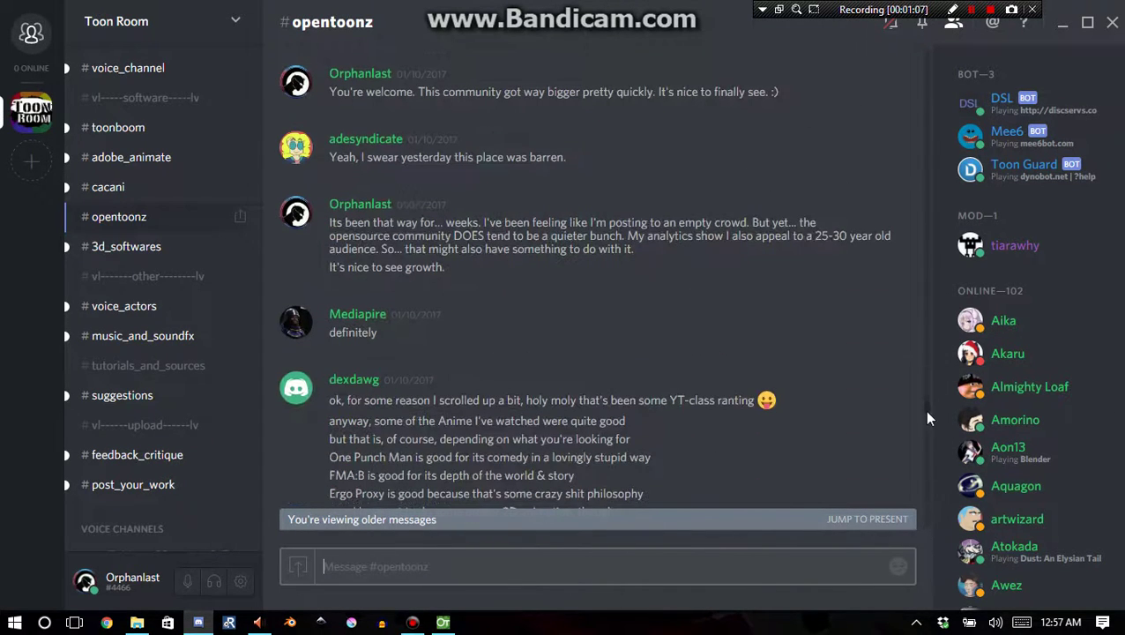
left_click_drag(924, 408, 921, 514)
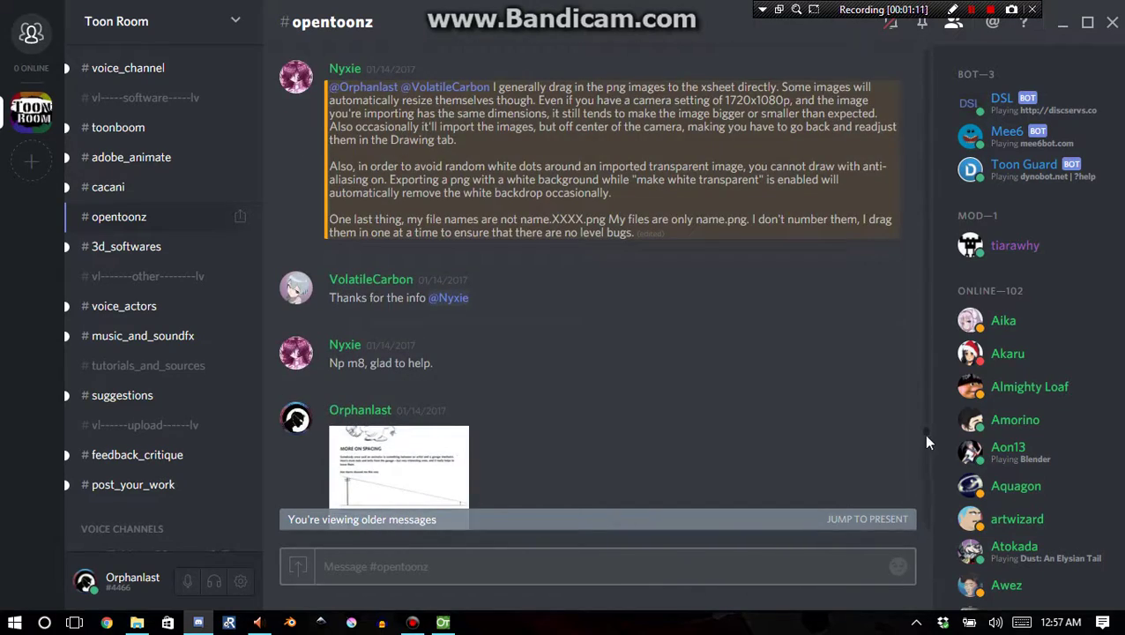
left_click_drag(926, 441, 926, 529)
left_click_drag(926, 458, 930, 526)
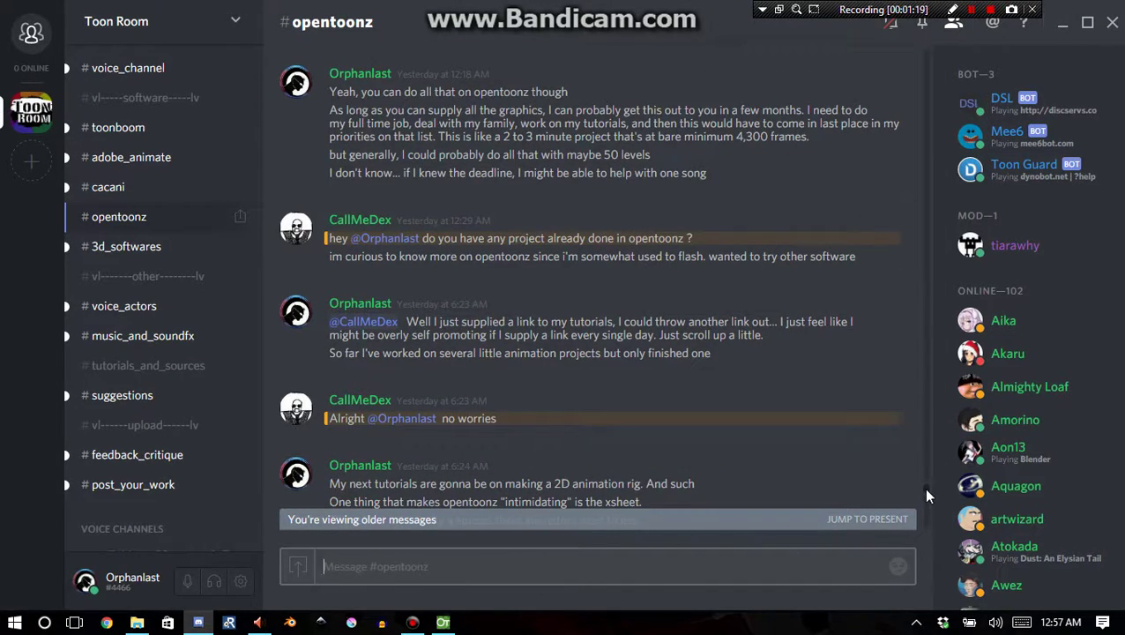
left_click_drag(926, 490, 926, 538)
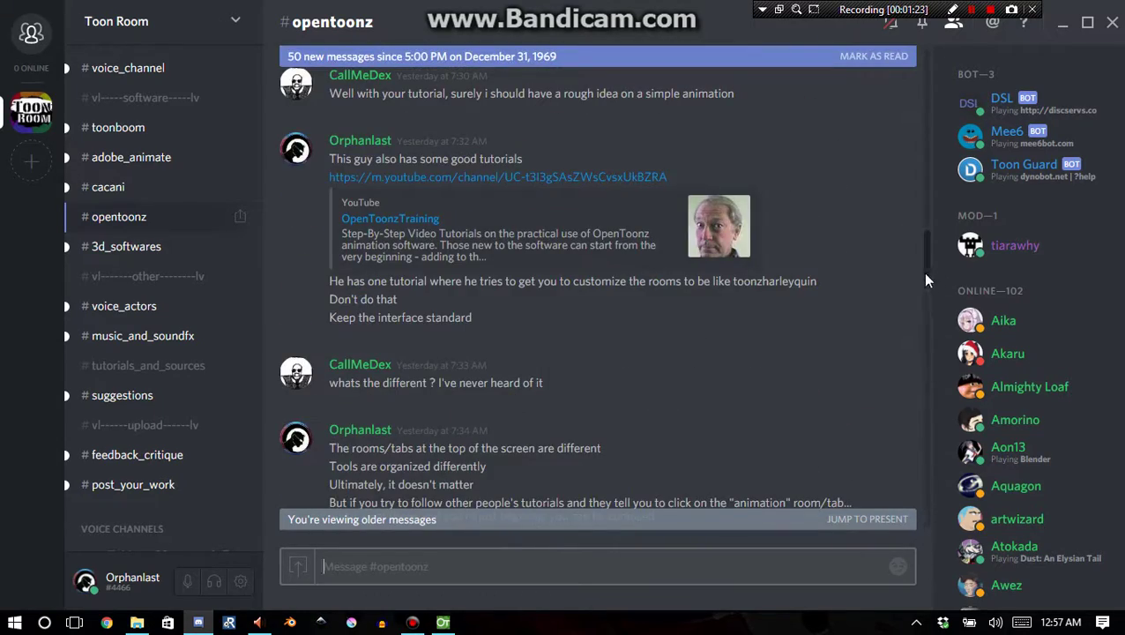
left_click_drag(922, 273, 928, 528)
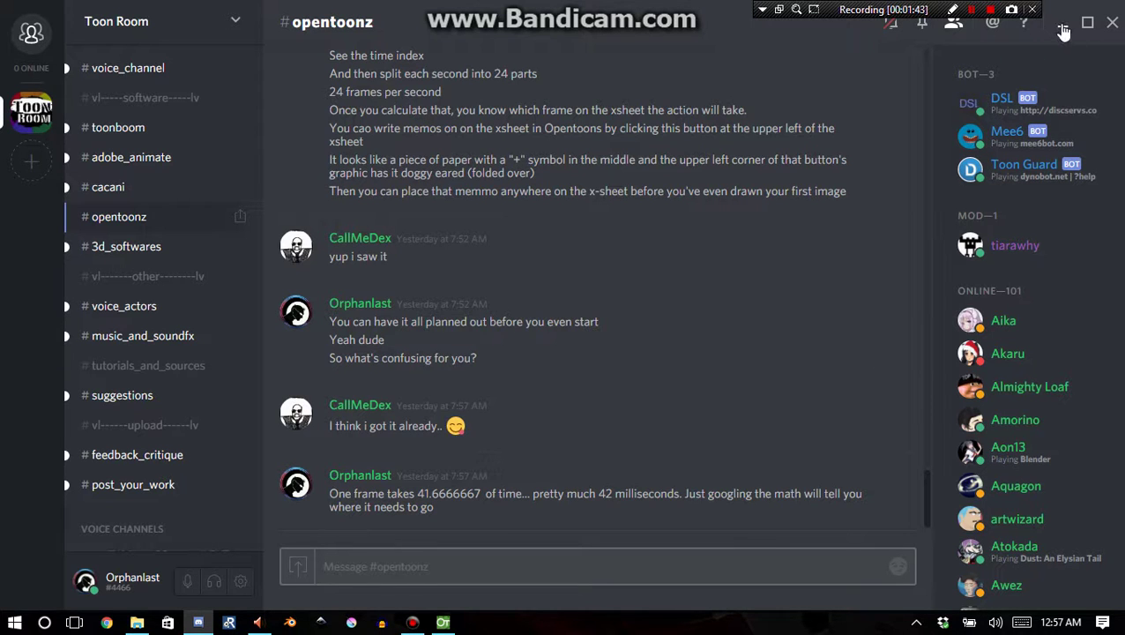
key("alt+Tab")
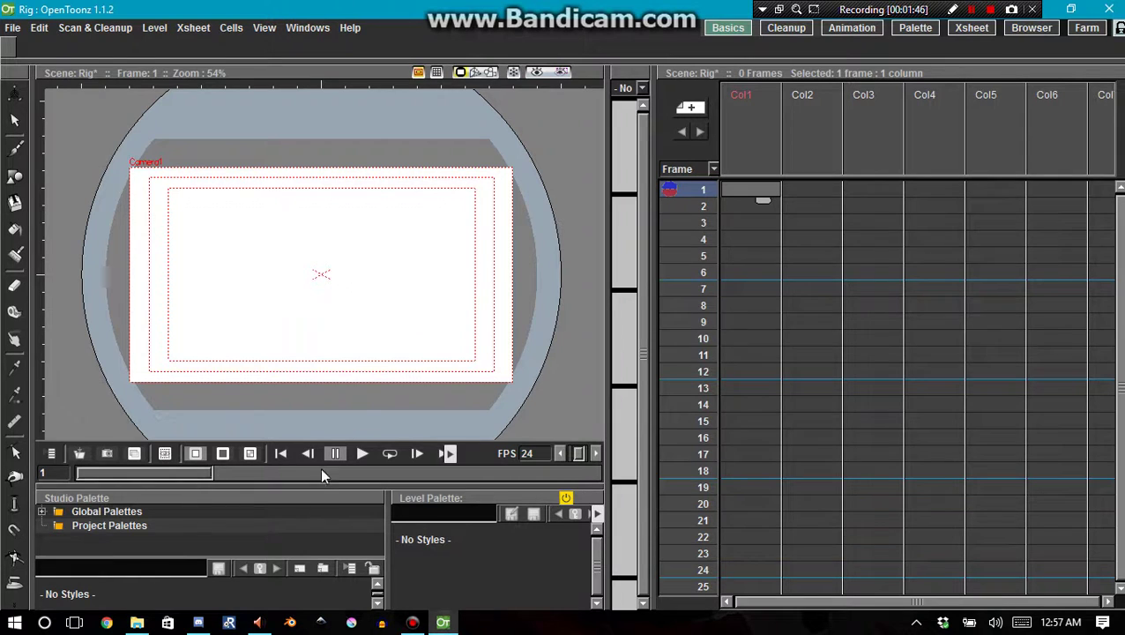
Open the Pictures folder in File Explorer and view Icarus.0001 in Photos
left_click(137, 622)
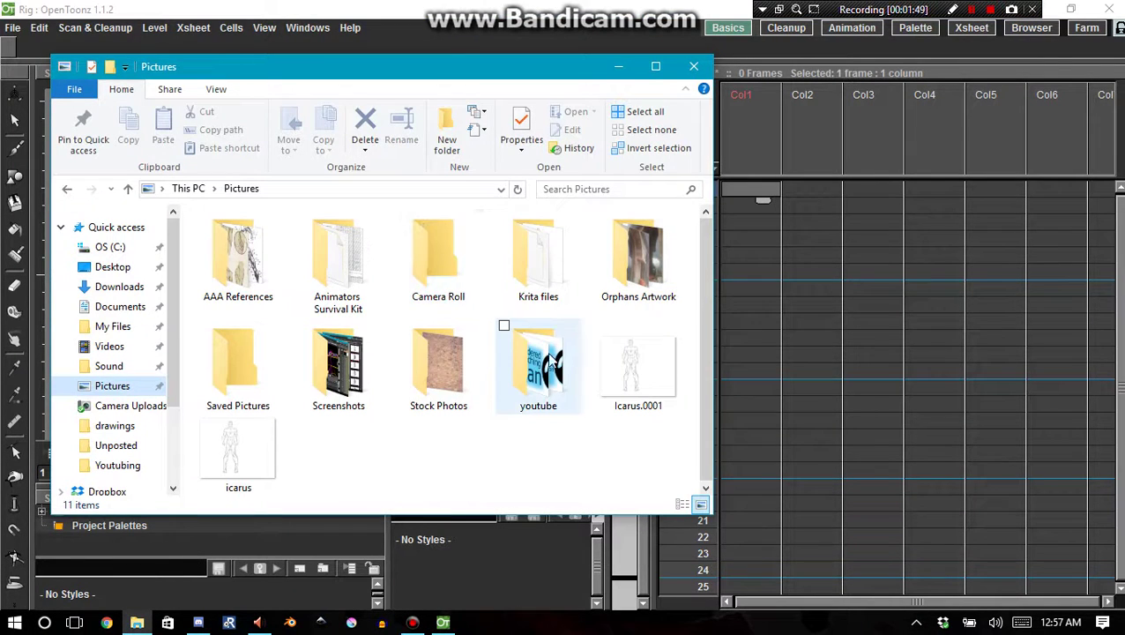
double_click(638, 369)
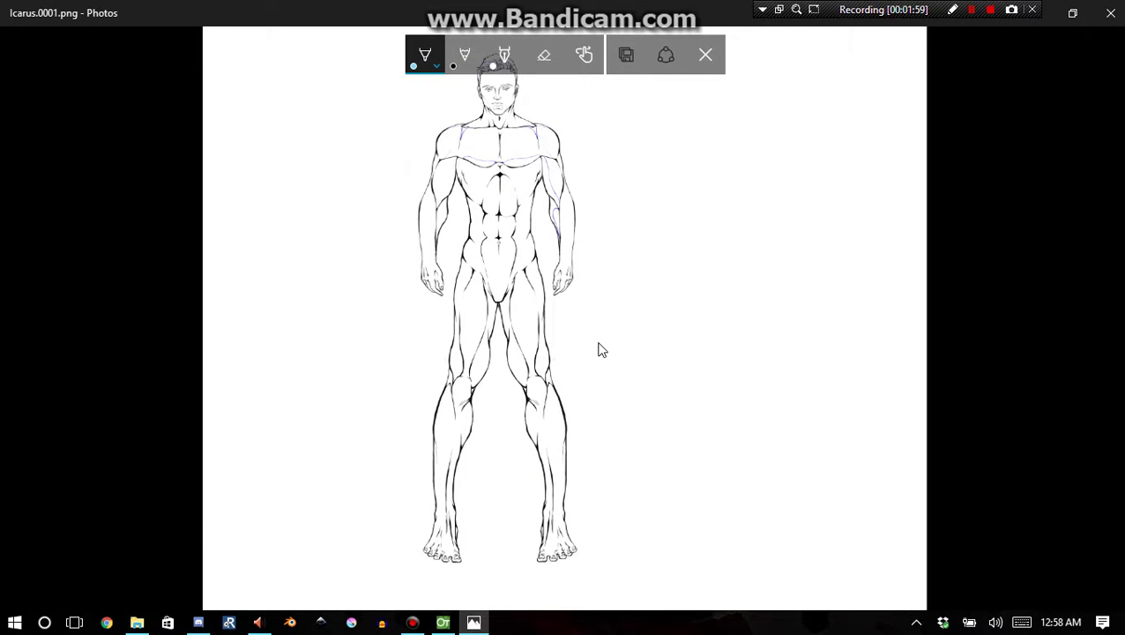
Zoom into the face, hair and chest of the Icarus.0001 drawing, then zoom back out
scroll(597, 350, "up", 5)
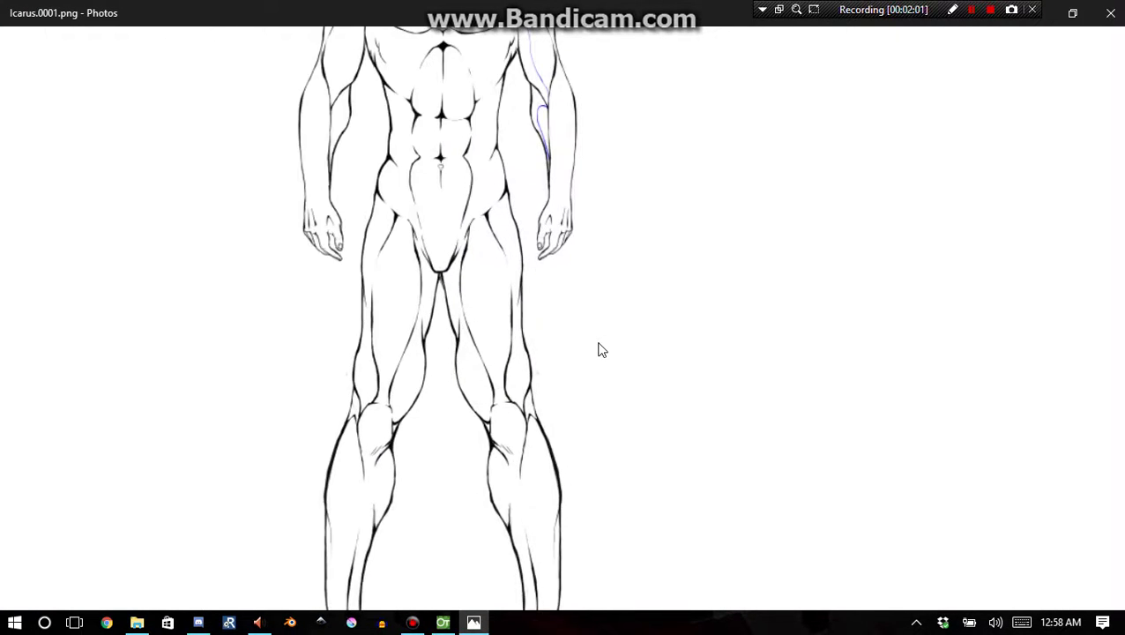
scroll(598, 350, "down", 3)
scroll(598, 350, "up", 3)
scroll(598, 350, "up", 4)
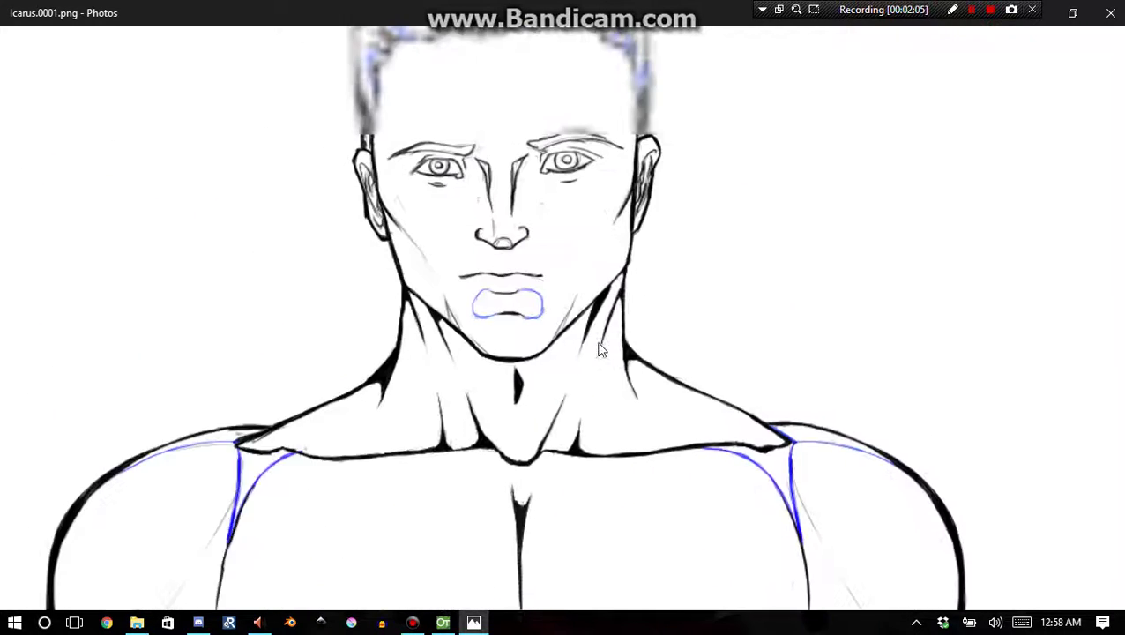
scroll(598, 350, "up", 5)
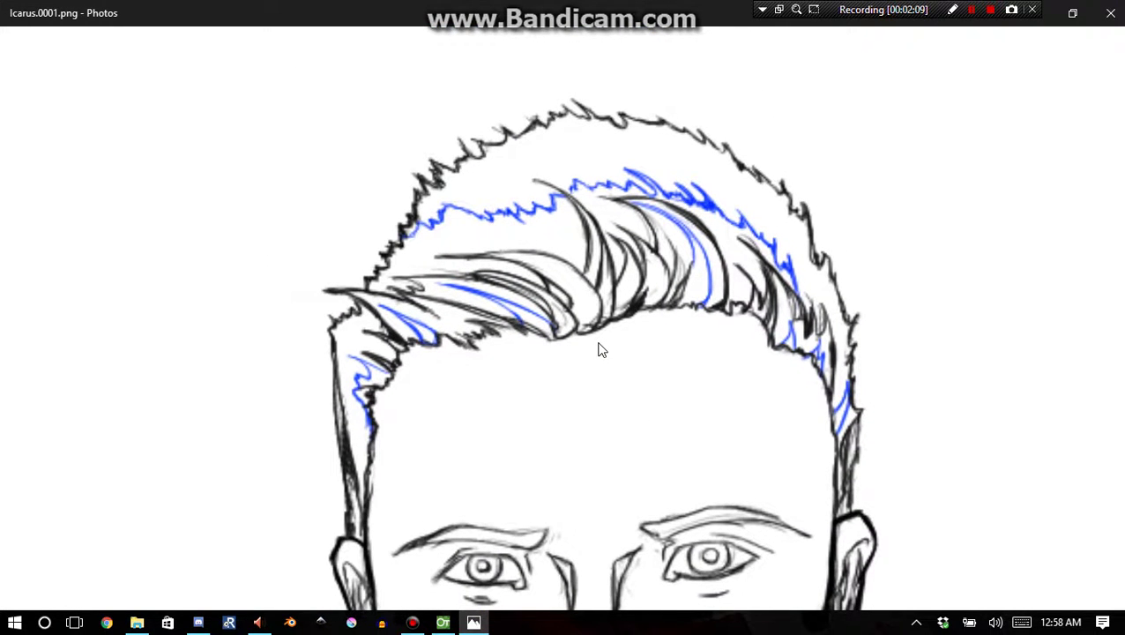
scroll(598, 350, "up", 4)
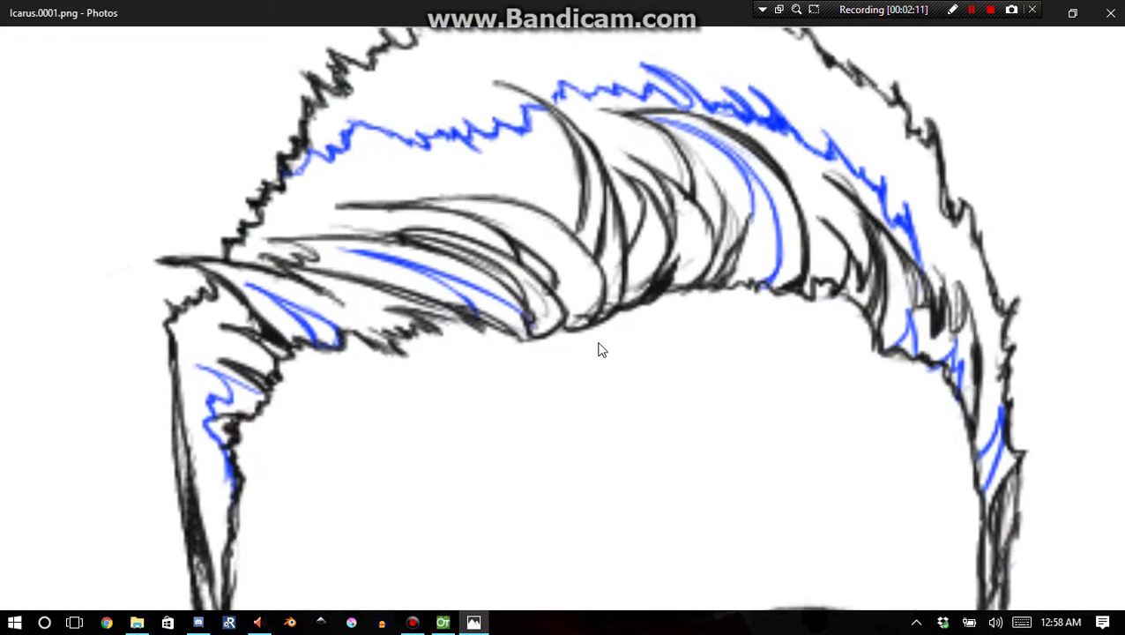
scroll(597, 351, "down", 8)
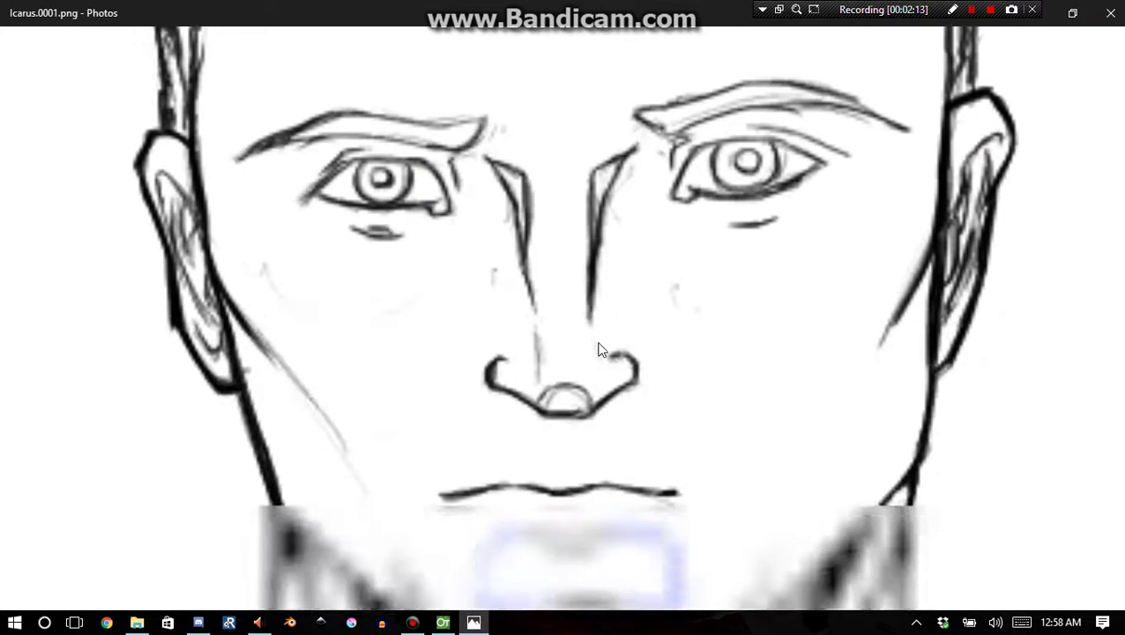
scroll(598, 350, "down", 6)
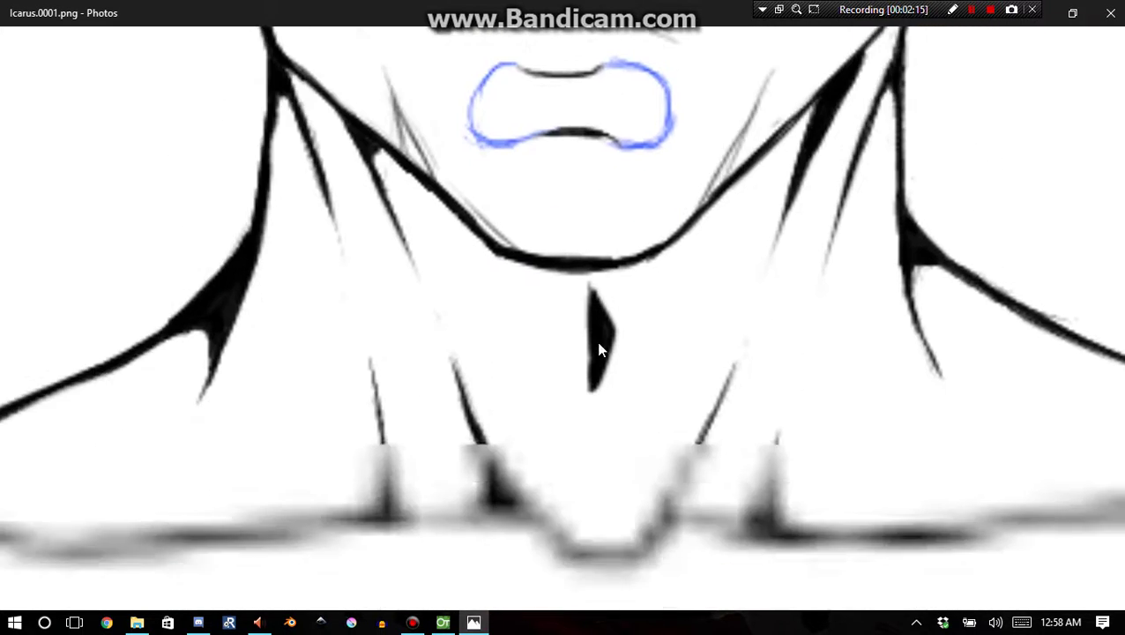
scroll(598, 350, "down", 3)
scroll(598, 350, "down", 4)
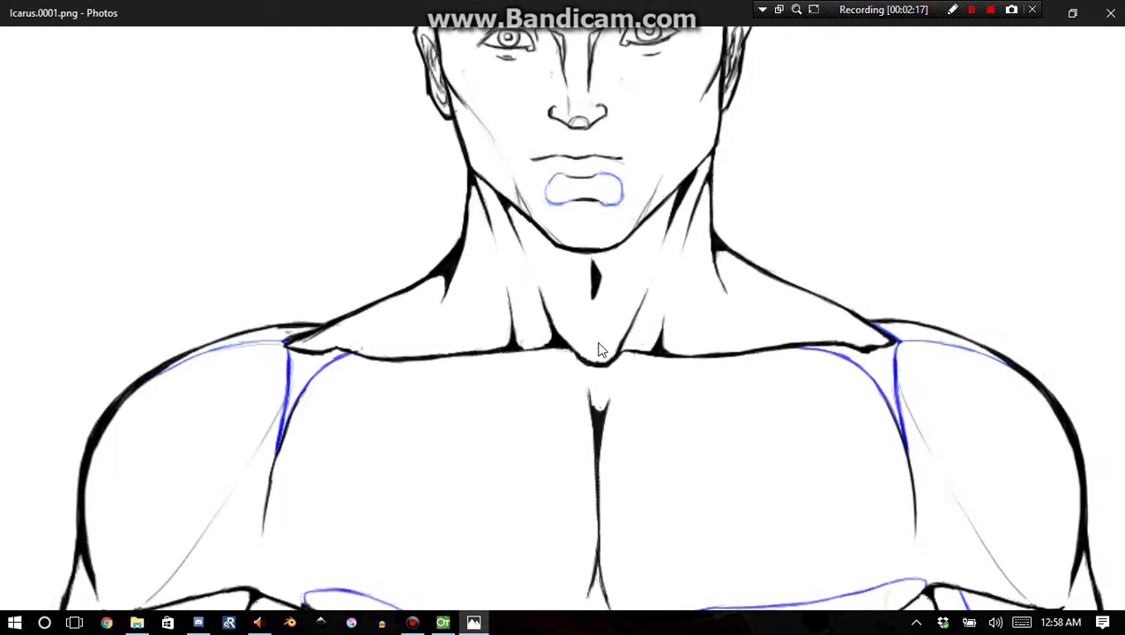
scroll(598, 350, "down", 6)
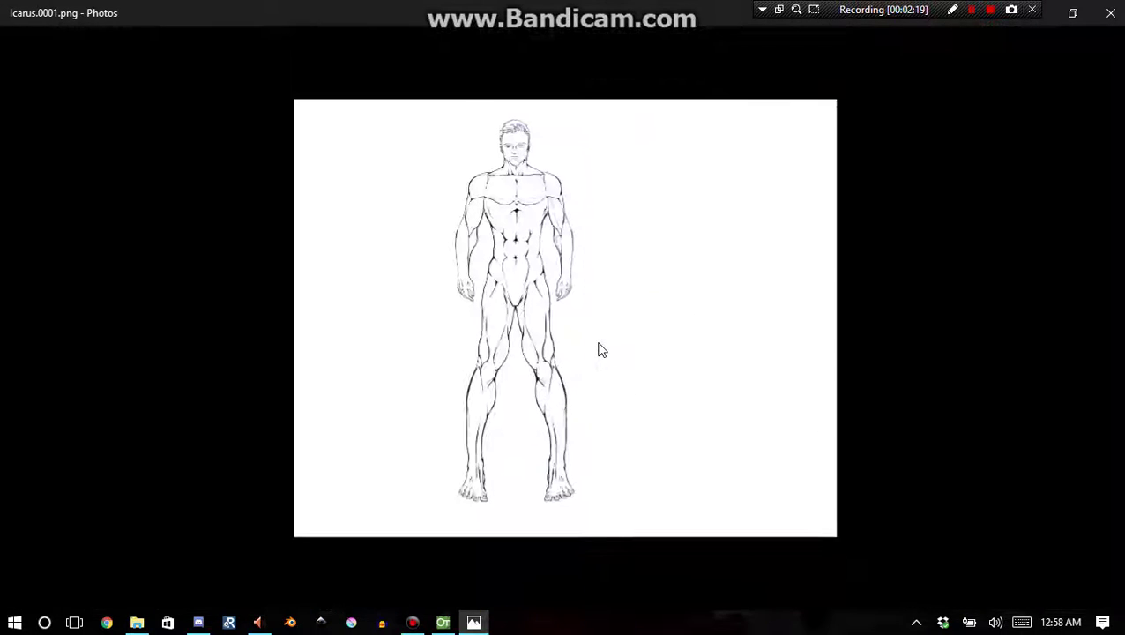
key("alt+F4")
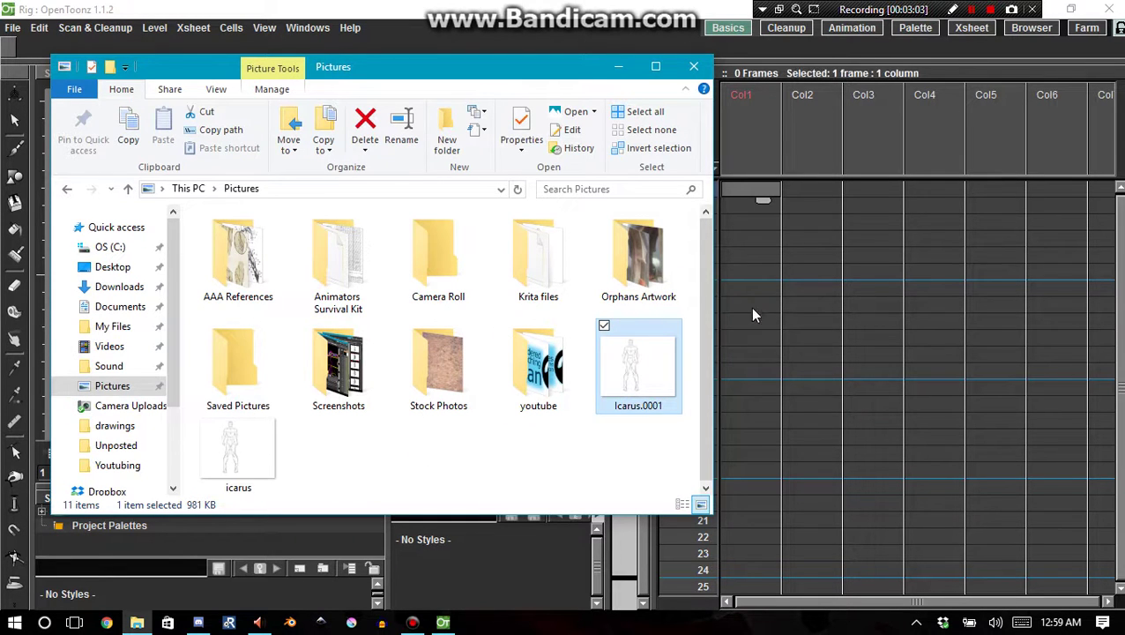
Drop Icarus.0001 into Col1 at frame 1 and close the file window
left_click_drag(639, 374, 755, 194)
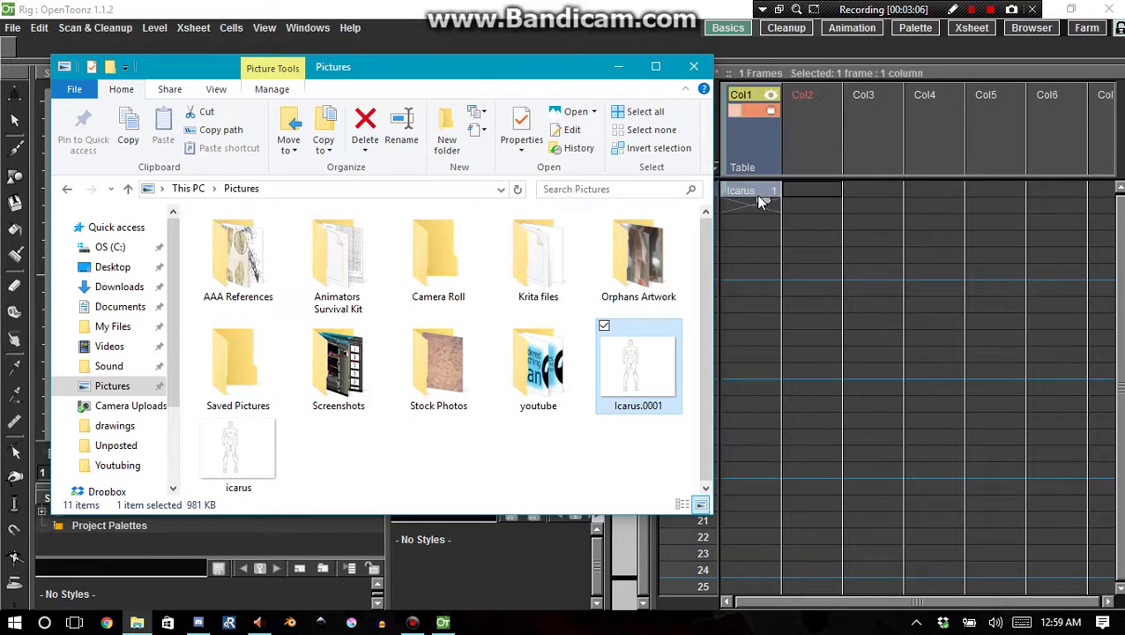
left_click(694, 68)
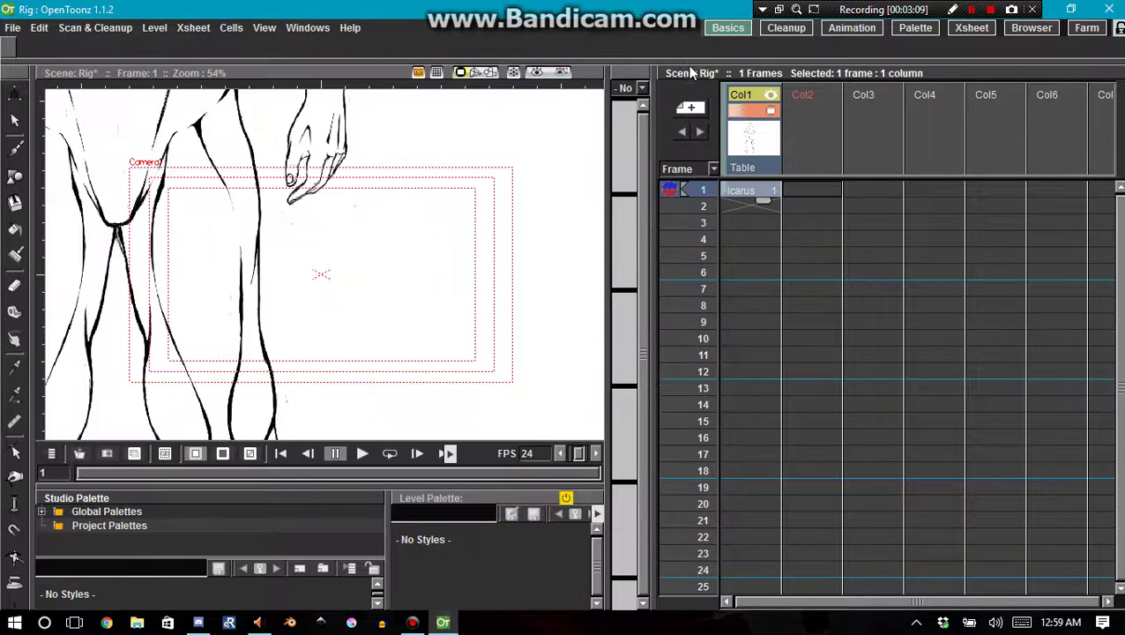
scroll(270, 306, "down", 1)
scroll(271, 307, "down", 5)
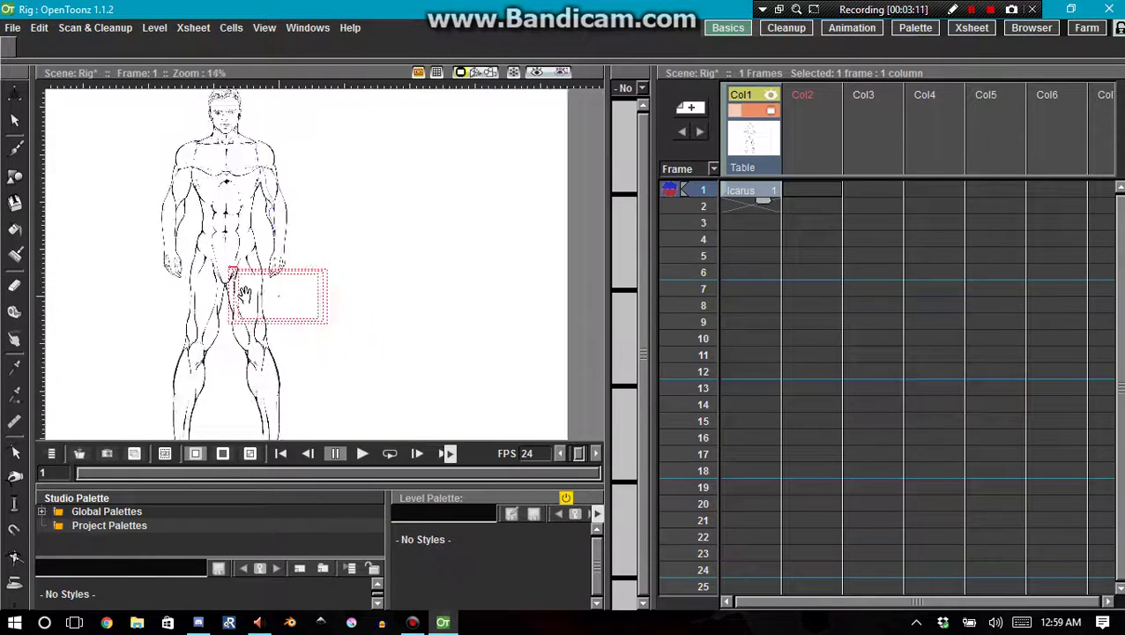
scroll(326, 322, "up", 4)
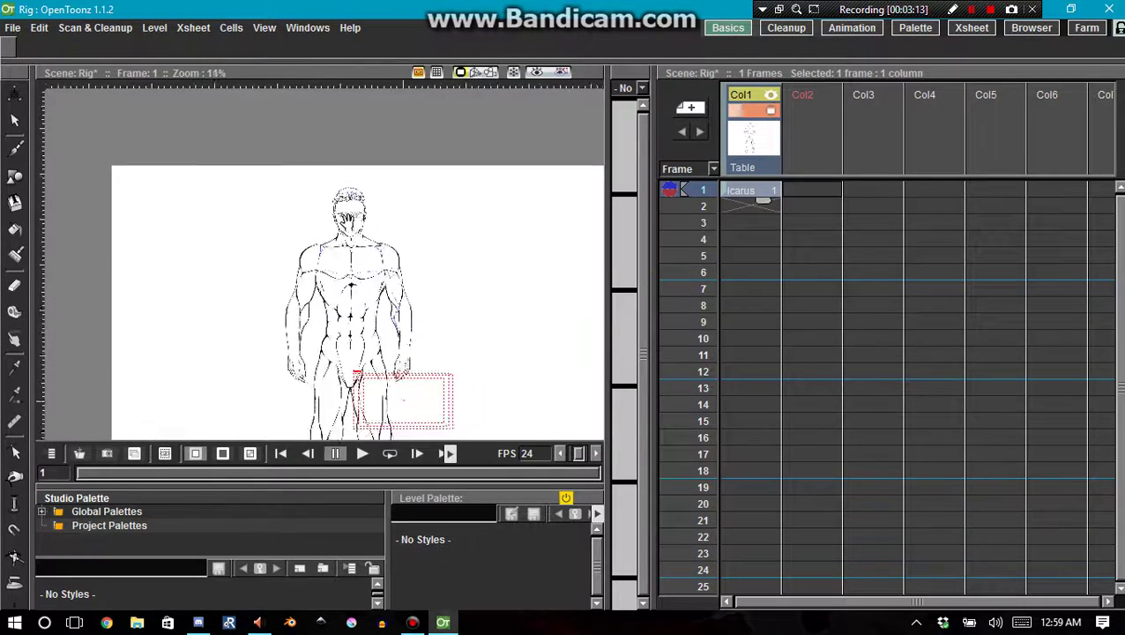
Zoom in and out over the Icarus sketch, then centre its upper body in the viewer
scroll(360, 338, "down", 2)
scroll(357, 362, "up", 4)
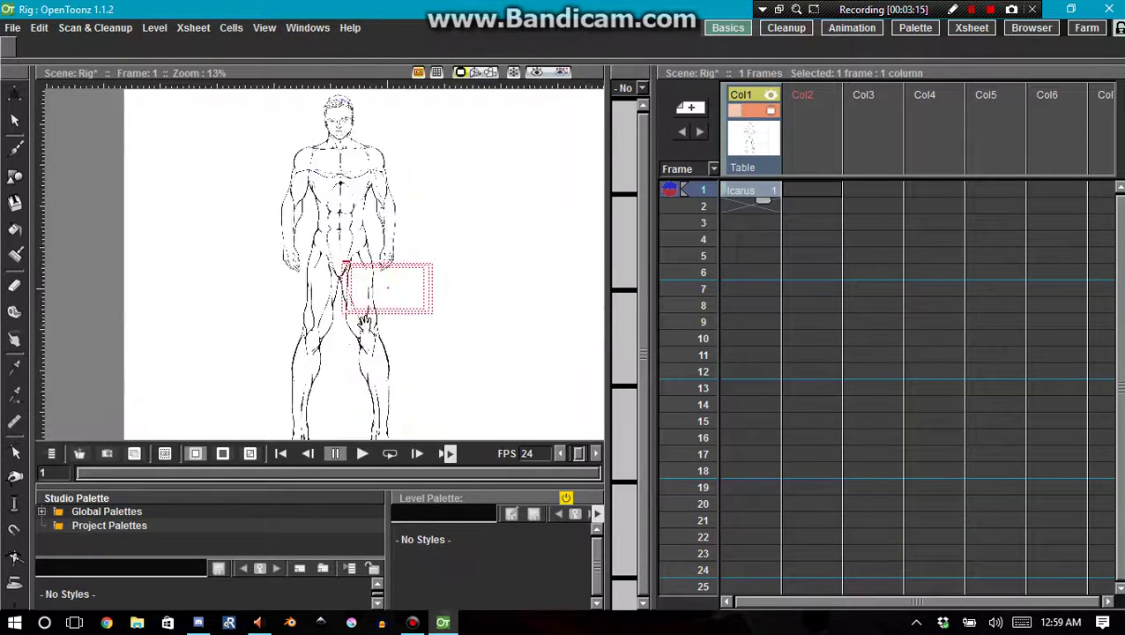
scroll(354, 379, "up", 2)
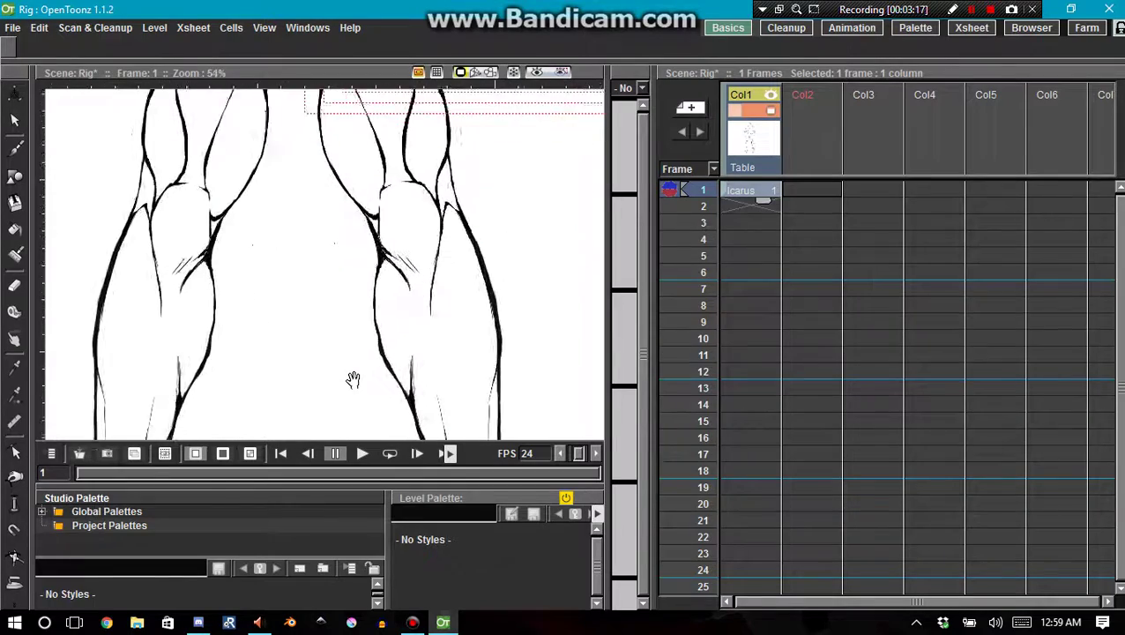
scroll(344, 368, "down", 4)
scroll(338, 351, "down", 1)
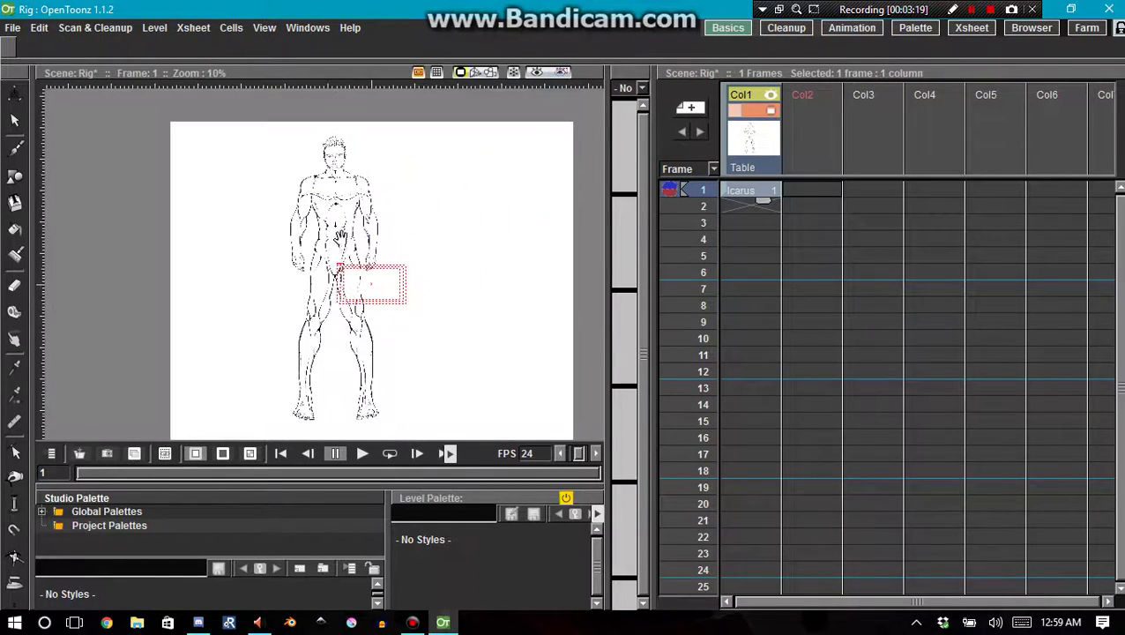
scroll(344, 247, "up", 4)
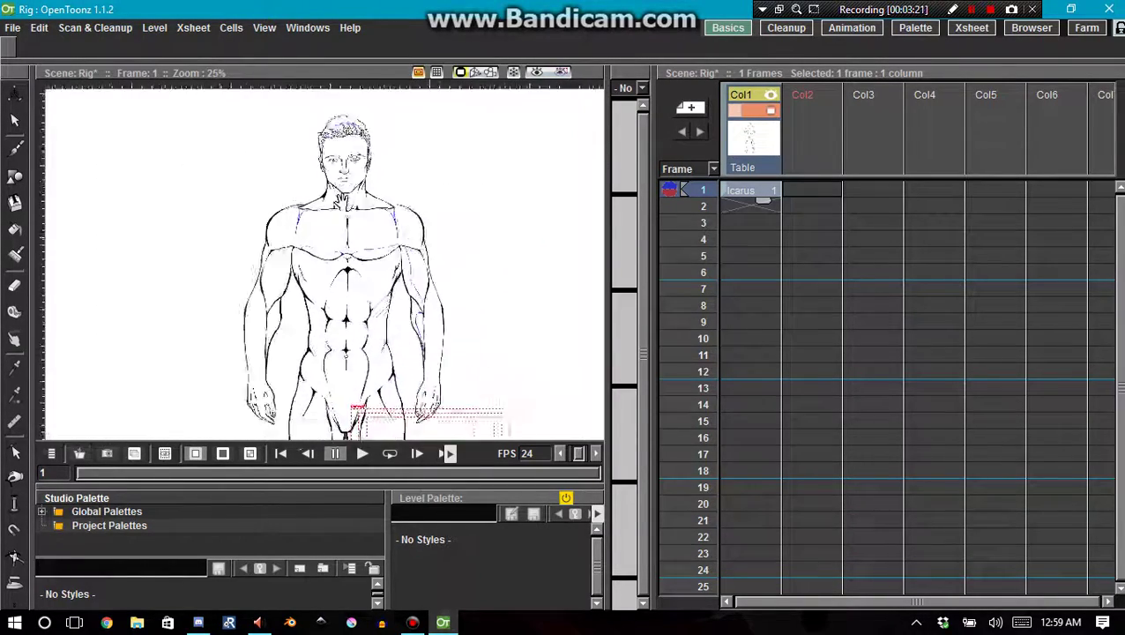
scroll(340, 201, "up", 6)
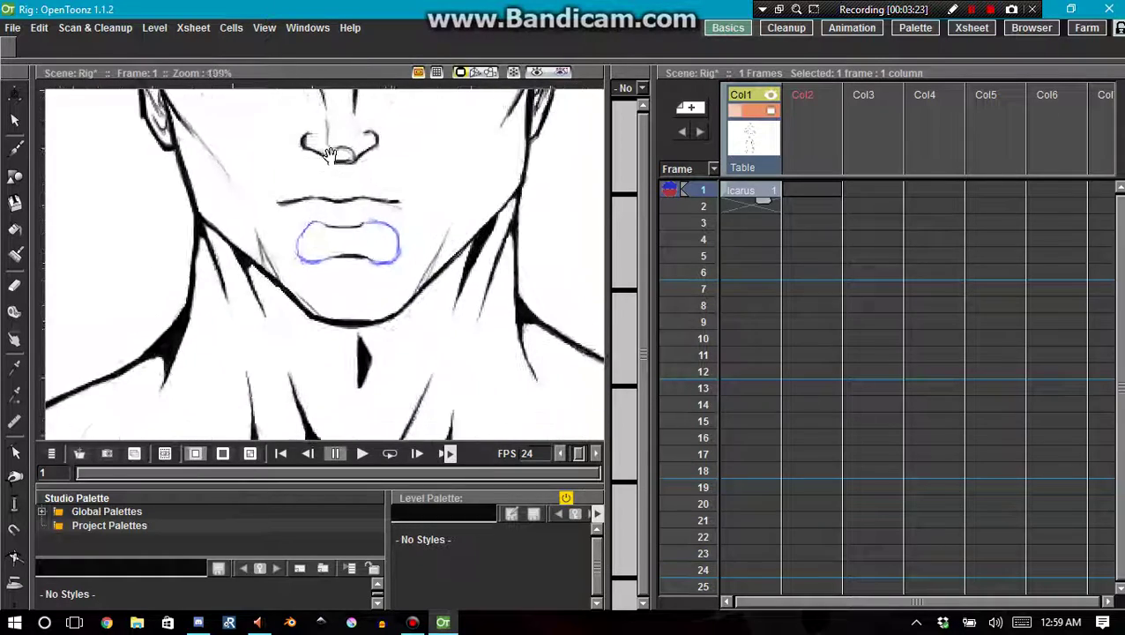
scroll(326, 154, "up", 12)
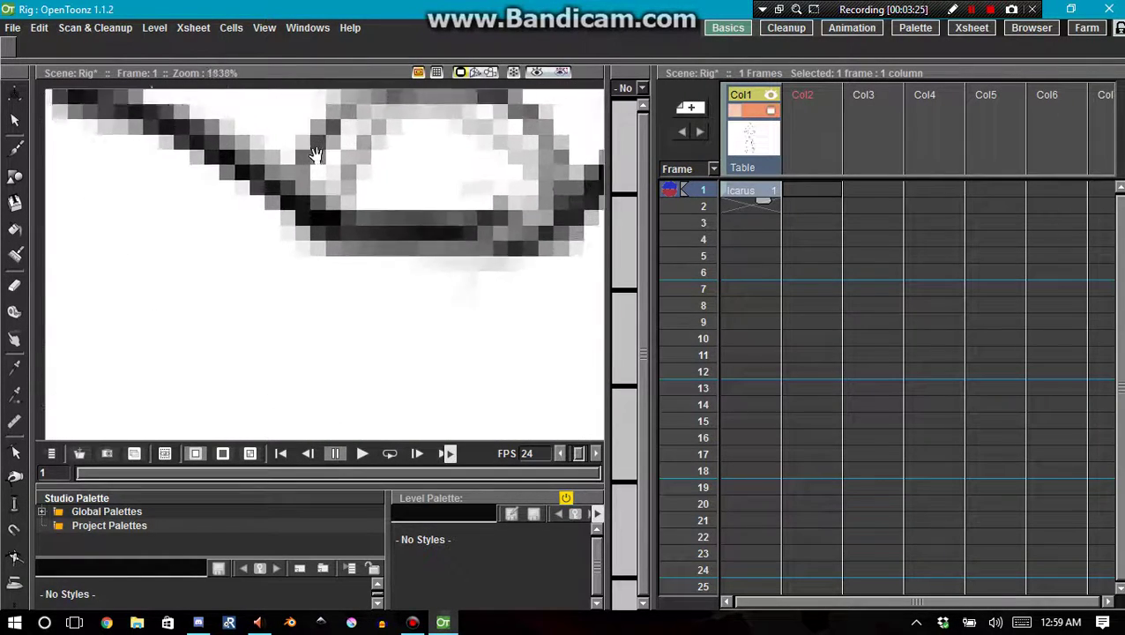
scroll(316, 155, "up", 2)
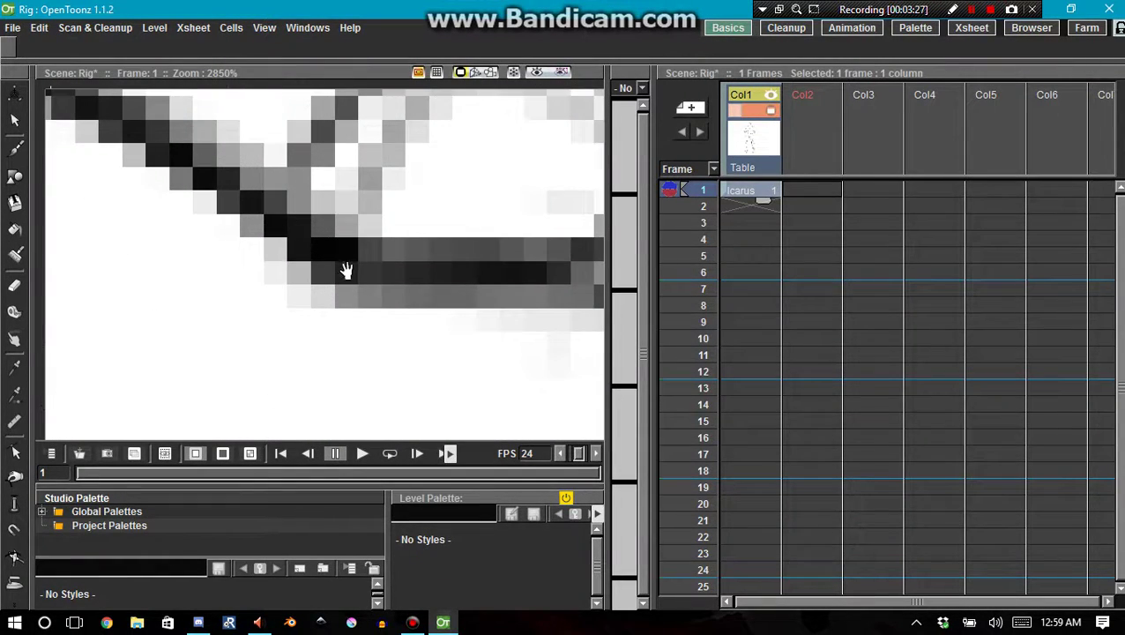
scroll(351, 272, "down", 10)
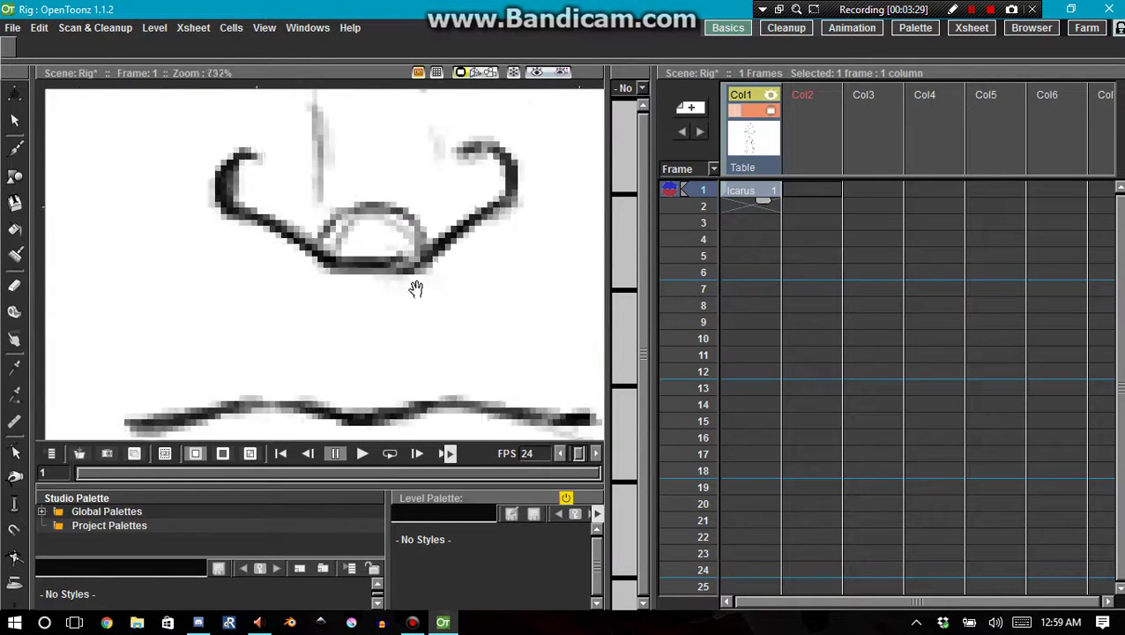
scroll(431, 288, "down", 6)
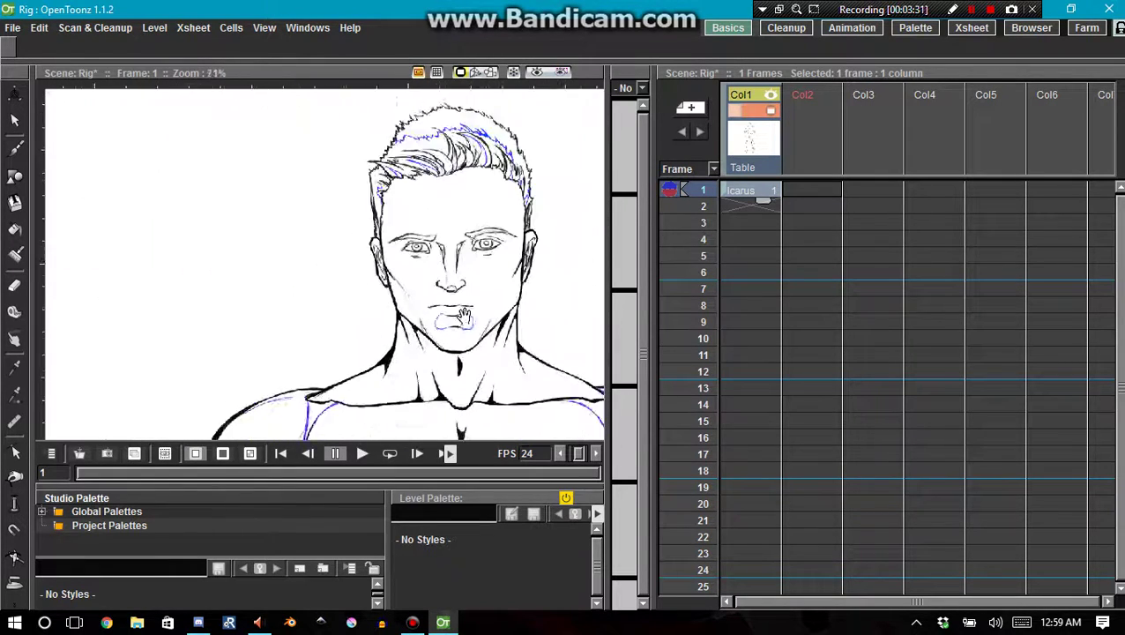
scroll(465, 319, "down", 5)
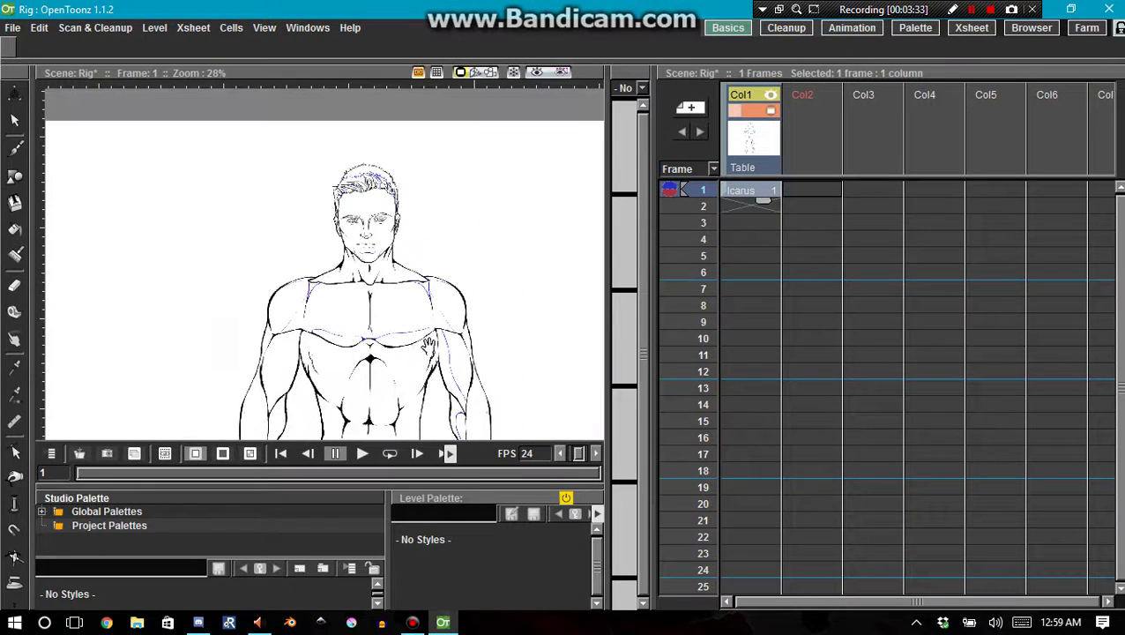
mouse_move(426, 349)
left_mouse_down()
mouse_move(369, 329)
mouse_move(361, 260)
mouse_move(363, 313)
left_mouse_up()
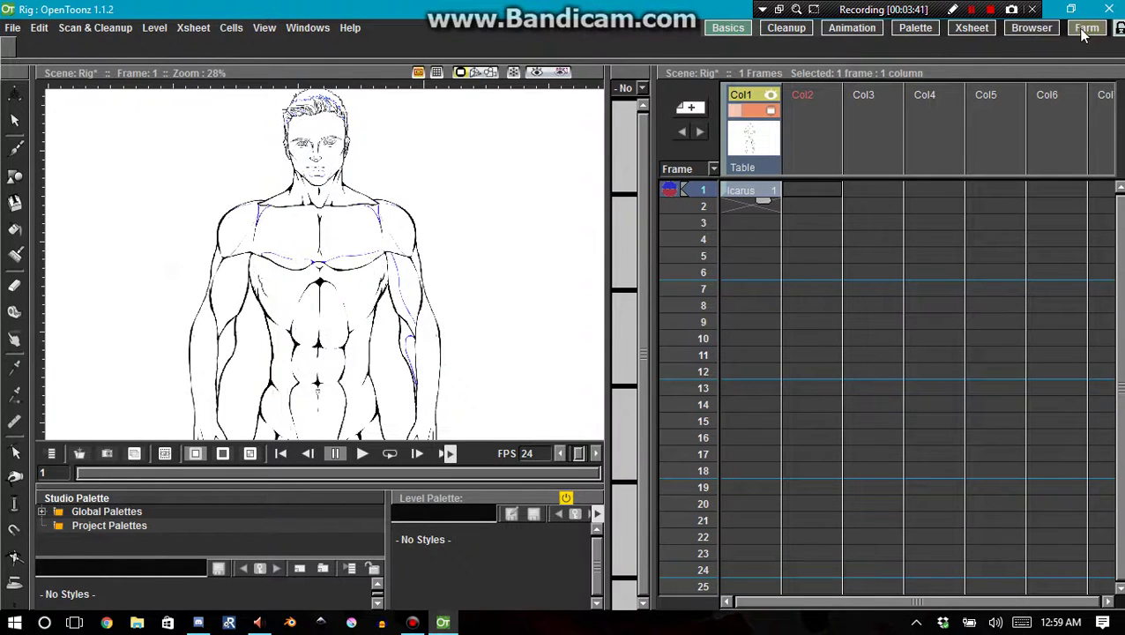
Select the Icarus level in the Browser room's Scene Cast
left_click(1033, 28)
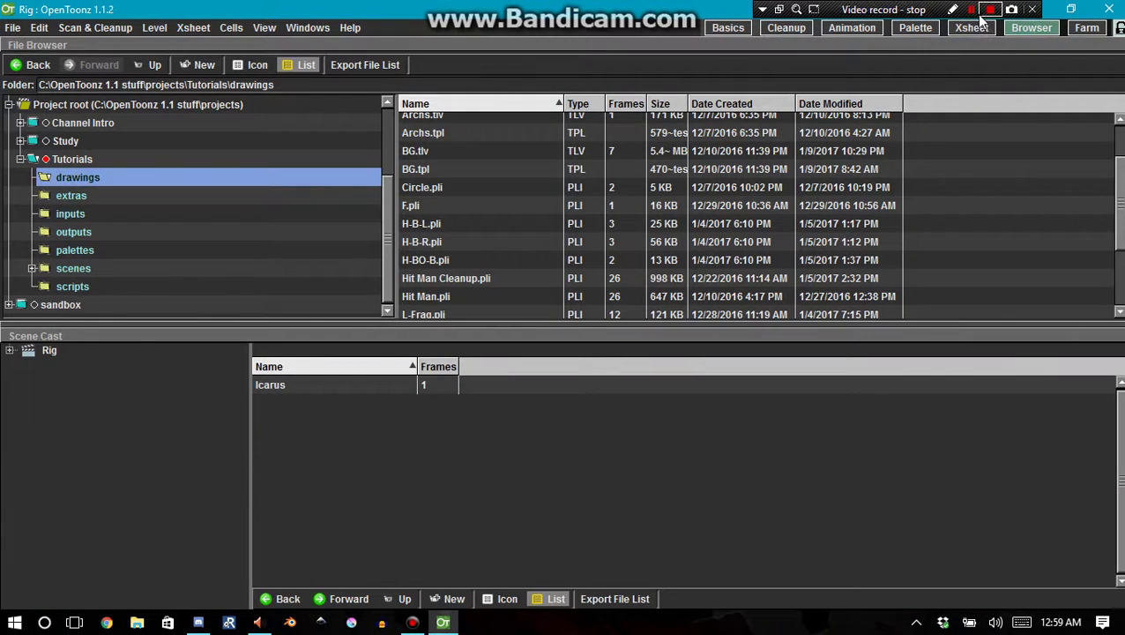
left_click(973, 11)
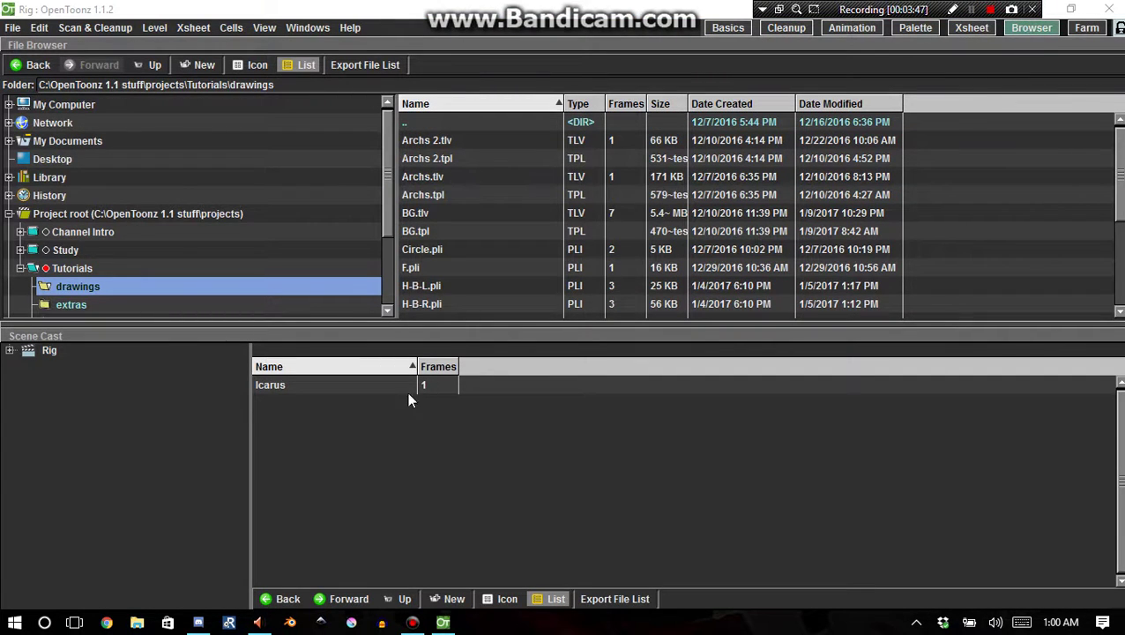
left_click(351, 392)
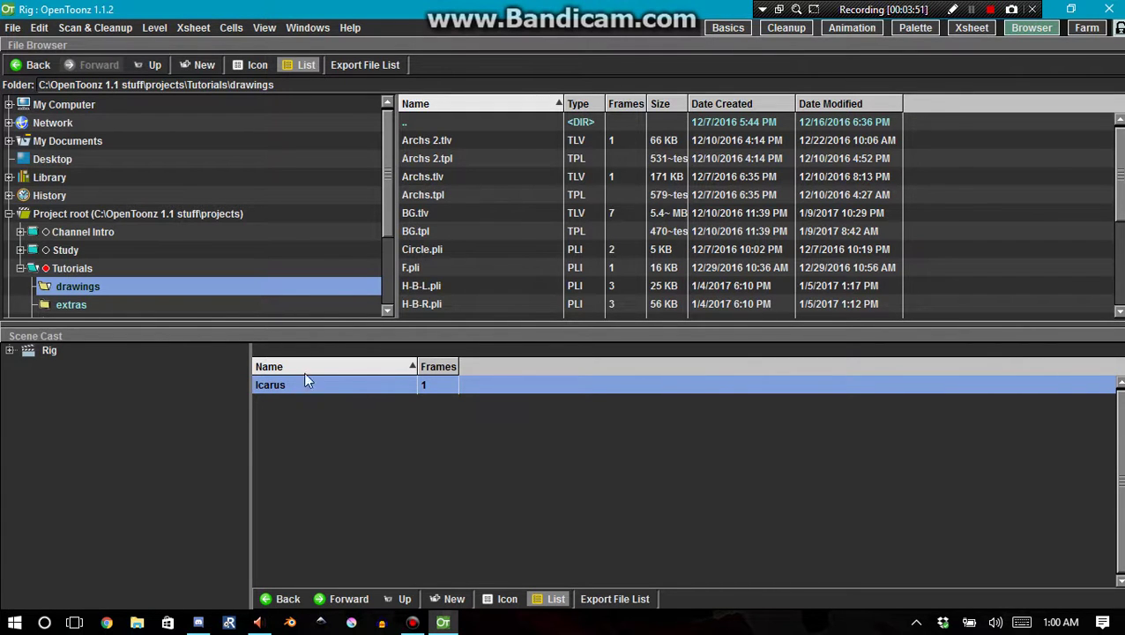
Back in Basics, select the Icarus cell at frame 1 of Col1 and drag its smart tab down
left_click(728, 27)
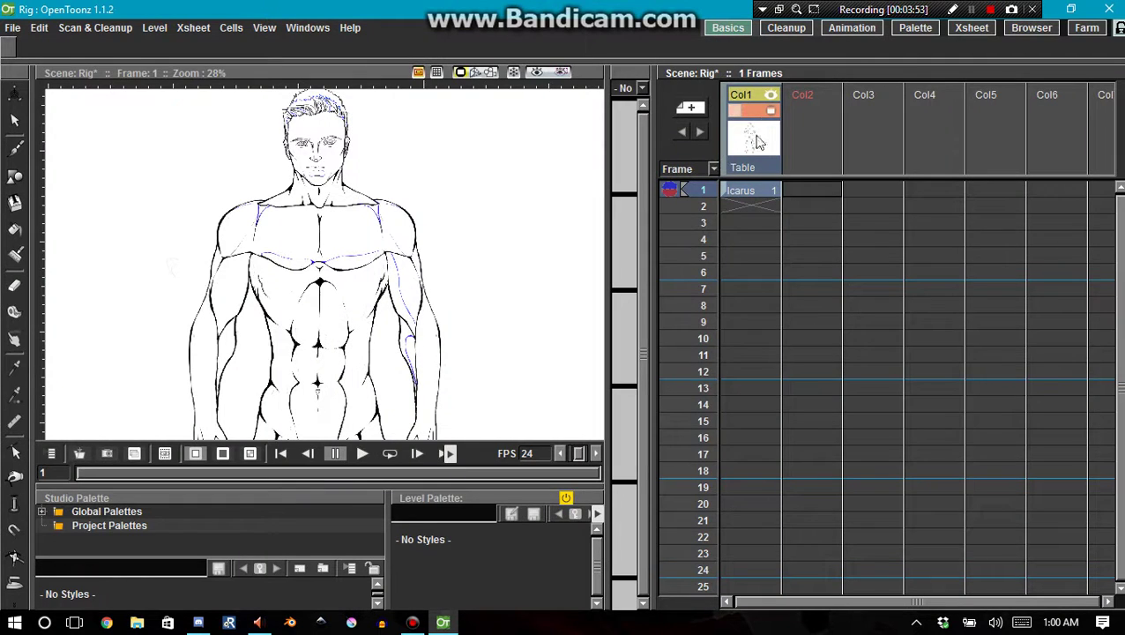
left_click(754, 191)
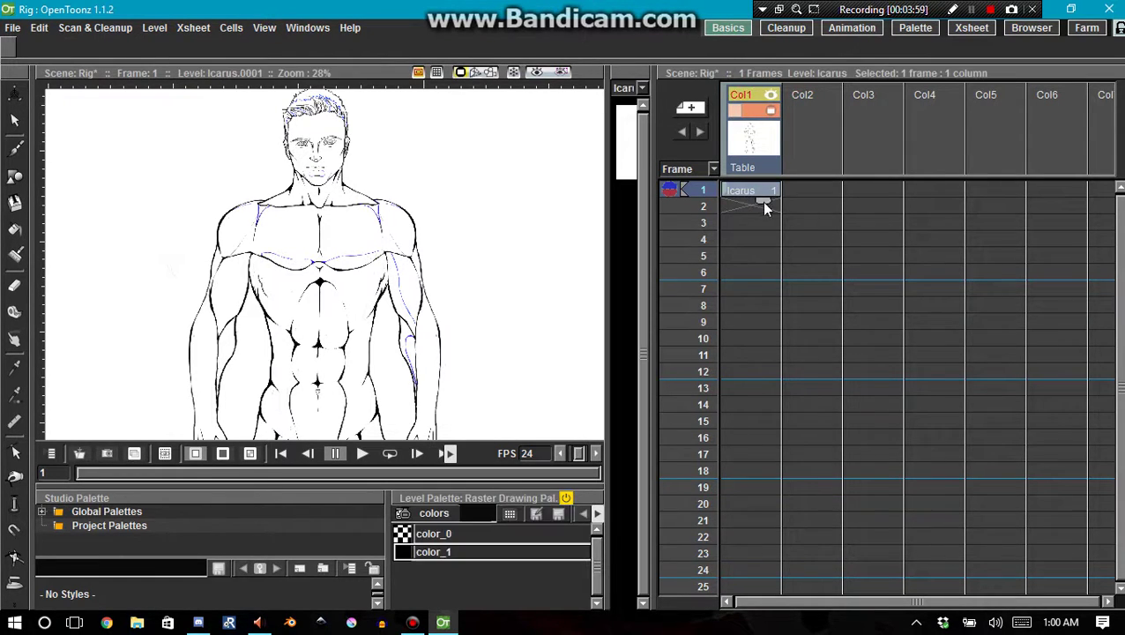
mouse_move(764, 205)
left_mouse_down()
mouse_move(769, 452)
mouse_move(763, 205)
left_mouse_up()
Widen the Level Strip and select Icarus drawing 0001
left_click_drag(608, 193, 483, 203)
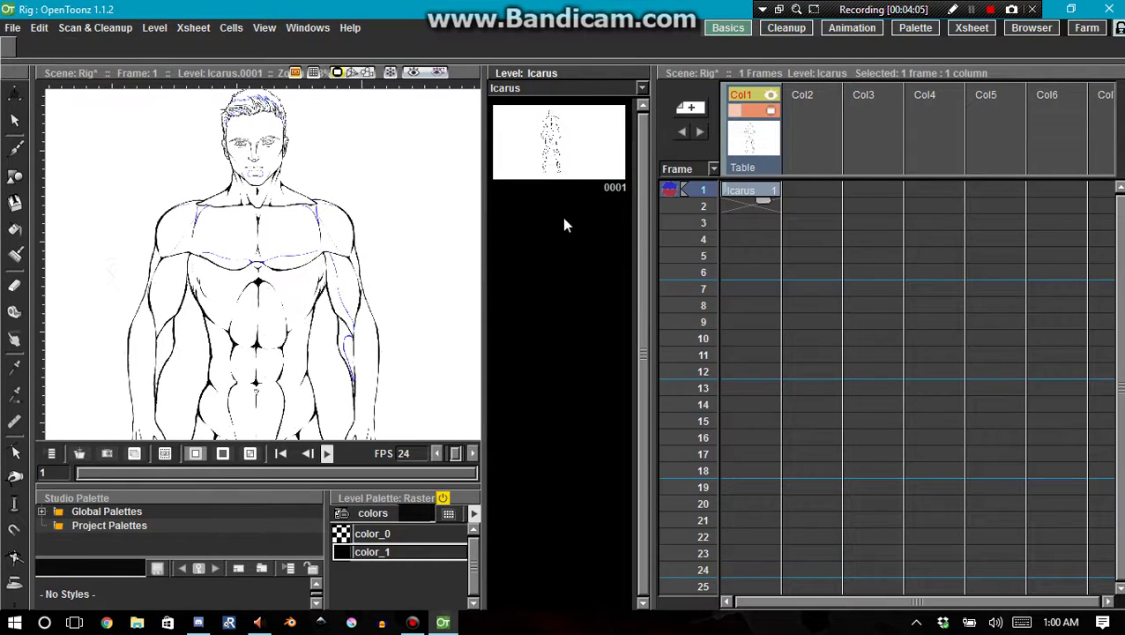
left_click(615, 445)
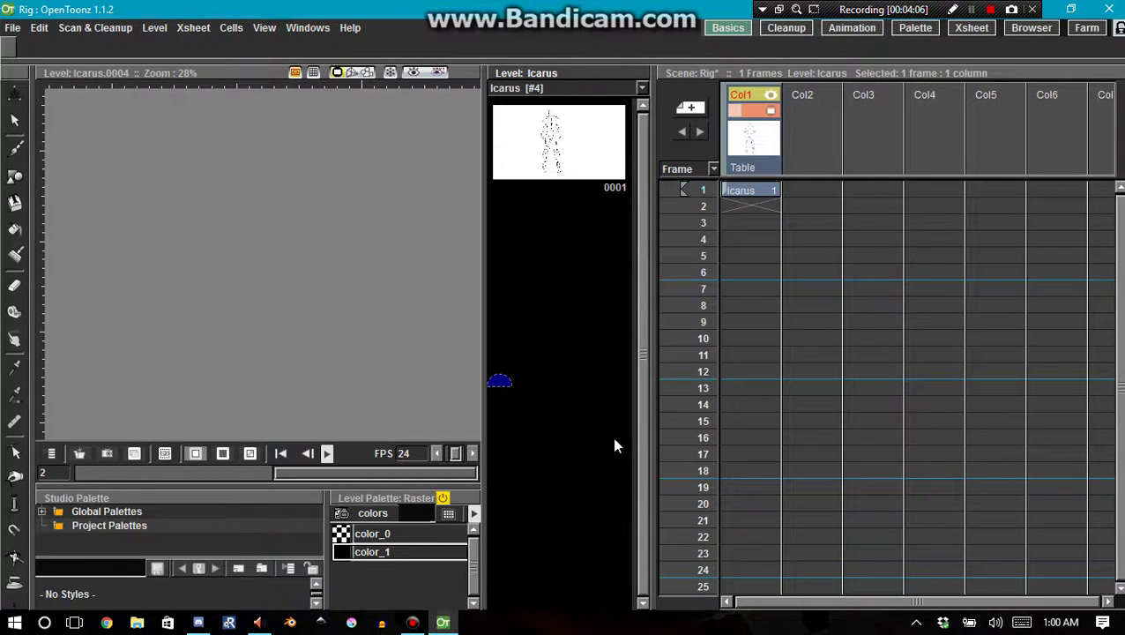
left_click(591, 161)
In the Browser room's Scene Cast, select Icarus and bring up its context menu
left_click(1081, 29)
left_click(1081, 29)
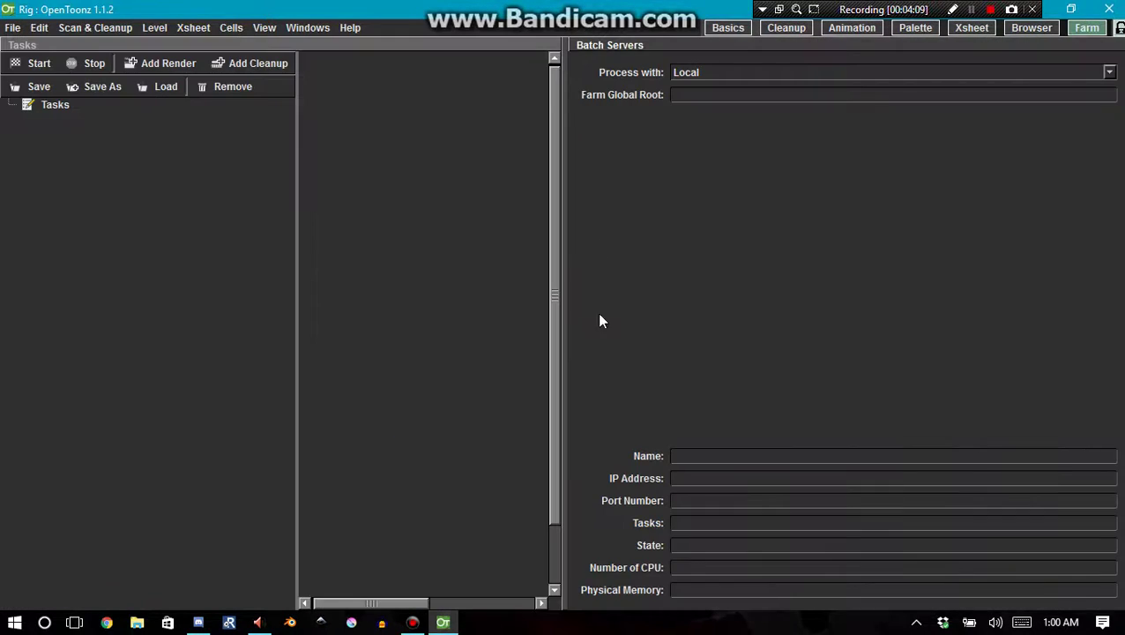
left_click(1021, 31)
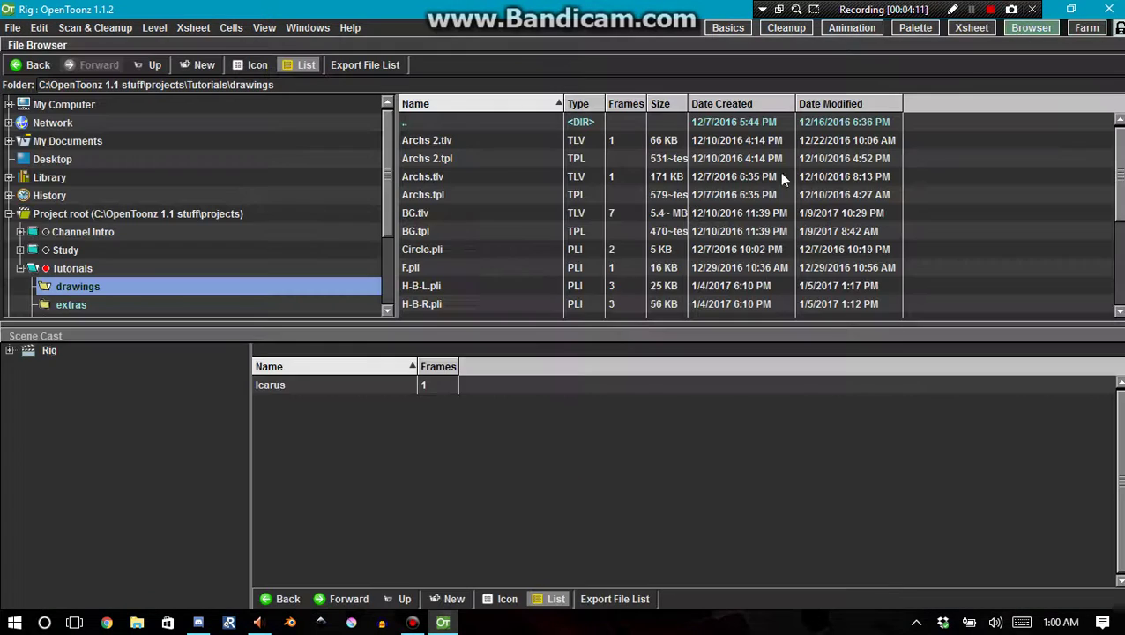
left_click(392, 383)
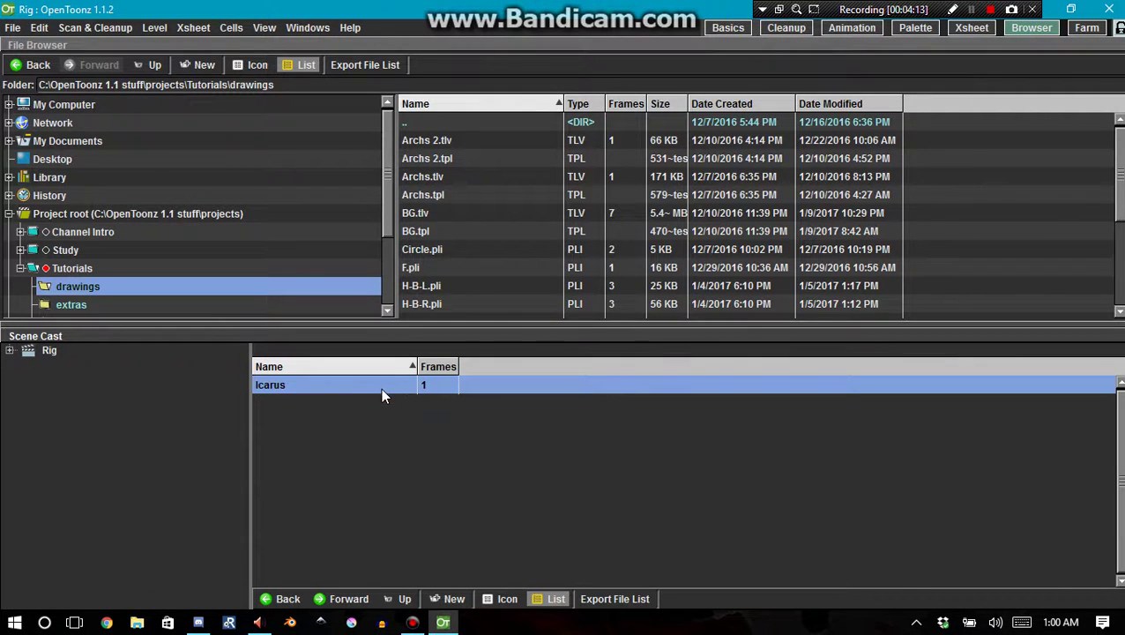
right_click(381, 390)
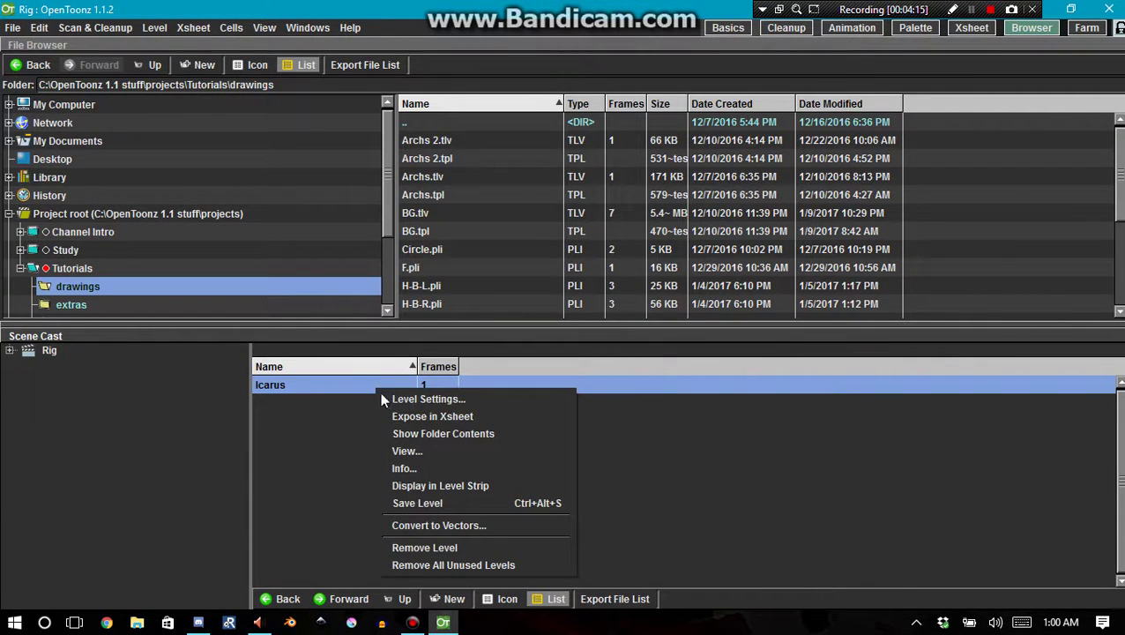
Open Convert-to-Vector Settings for Icarus and toggle the preview off and back on
left_click(402, 525)
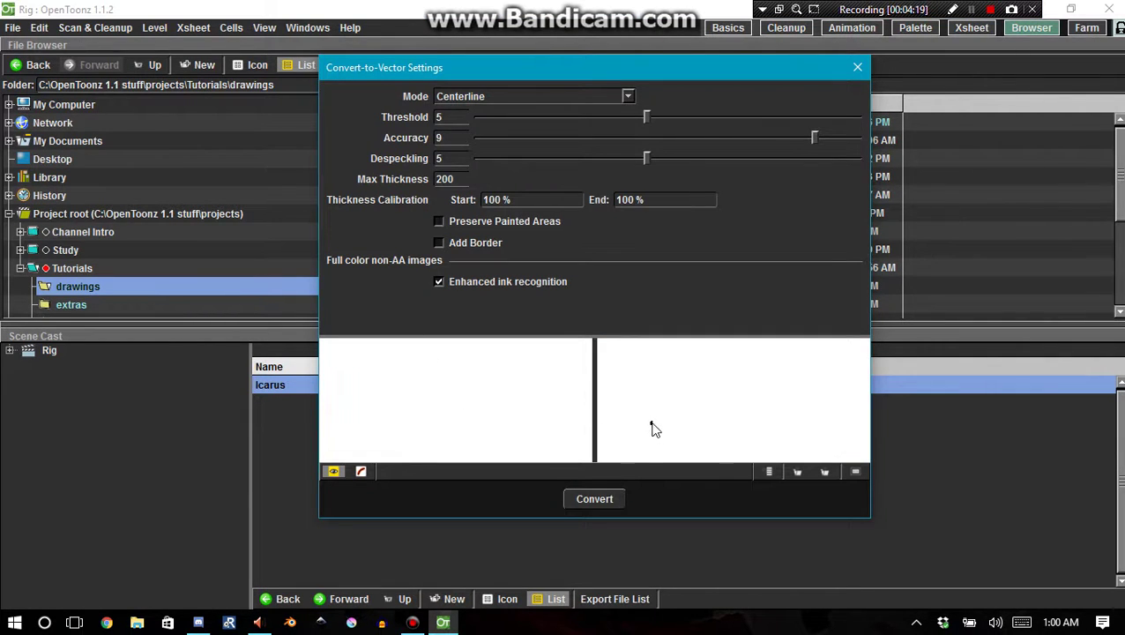
left_click(332, 471)
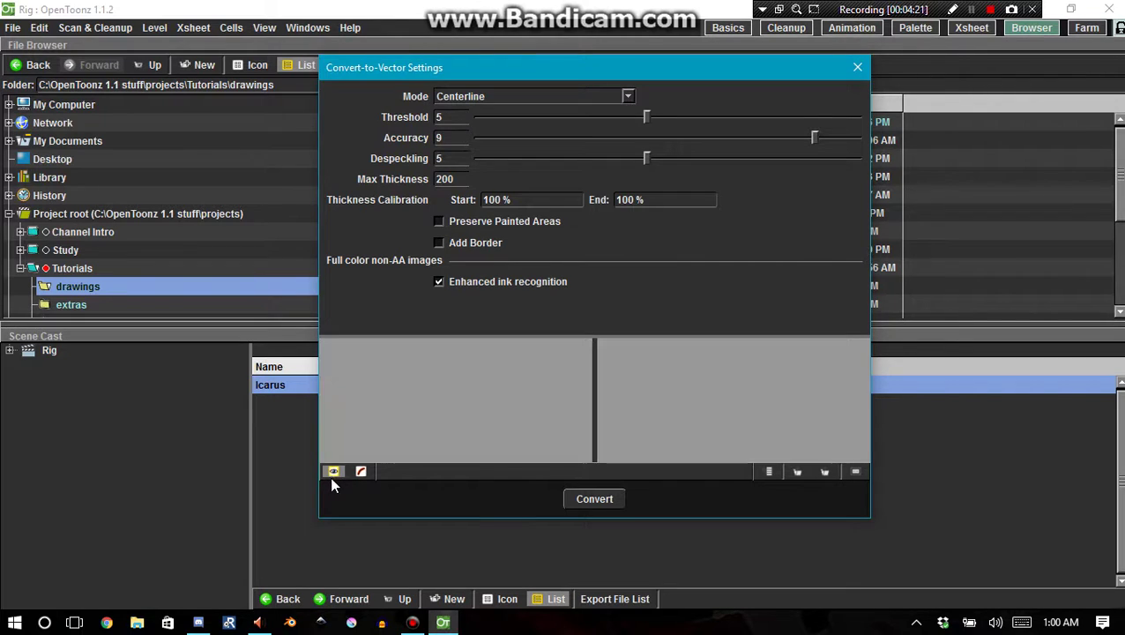
left_click(332, 471)
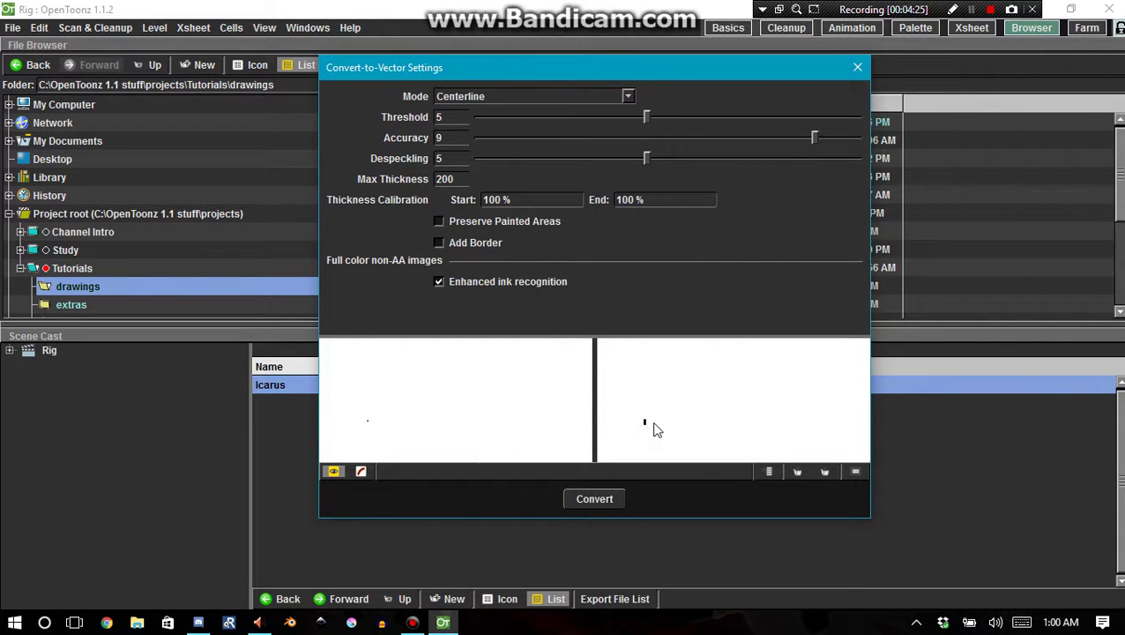
Zoom in and out on the preview panes to compare the sketch with the vector result
scroll(636, 427, "up", 5)
scroll(635, 428, "up", 6)
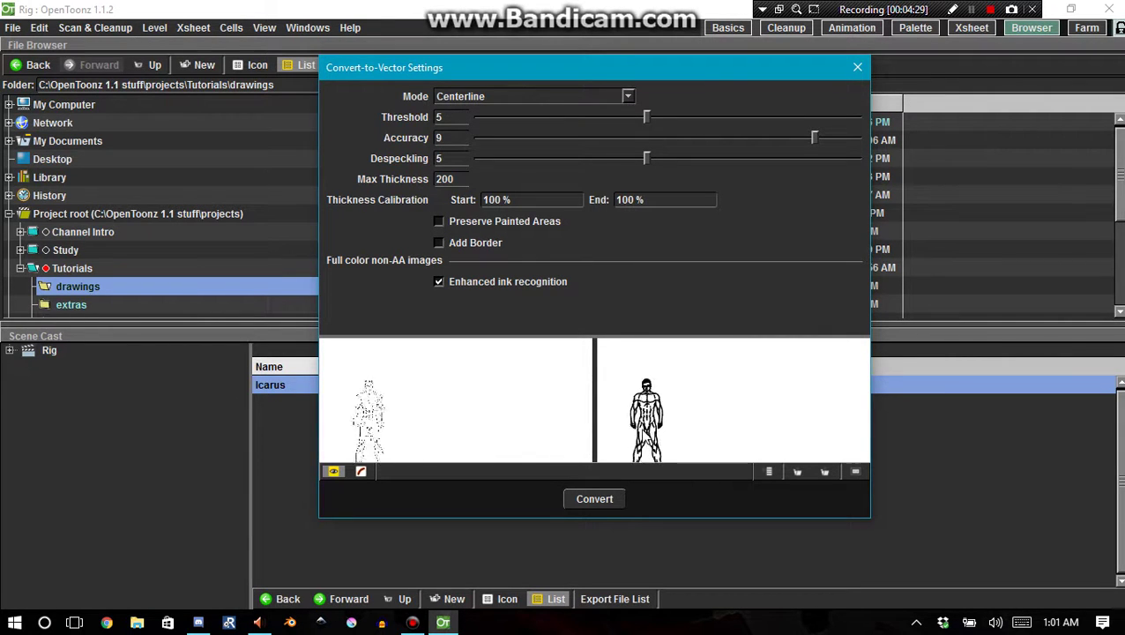
scroll(646, 432, "up", 6)
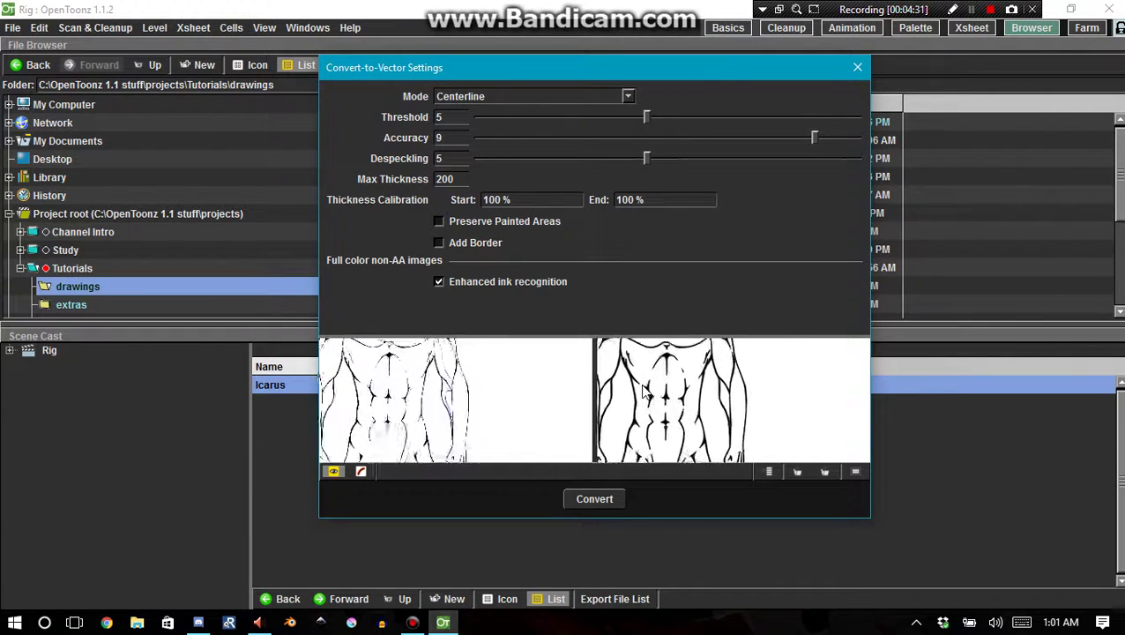
scroll(646, 392, "up", 3)
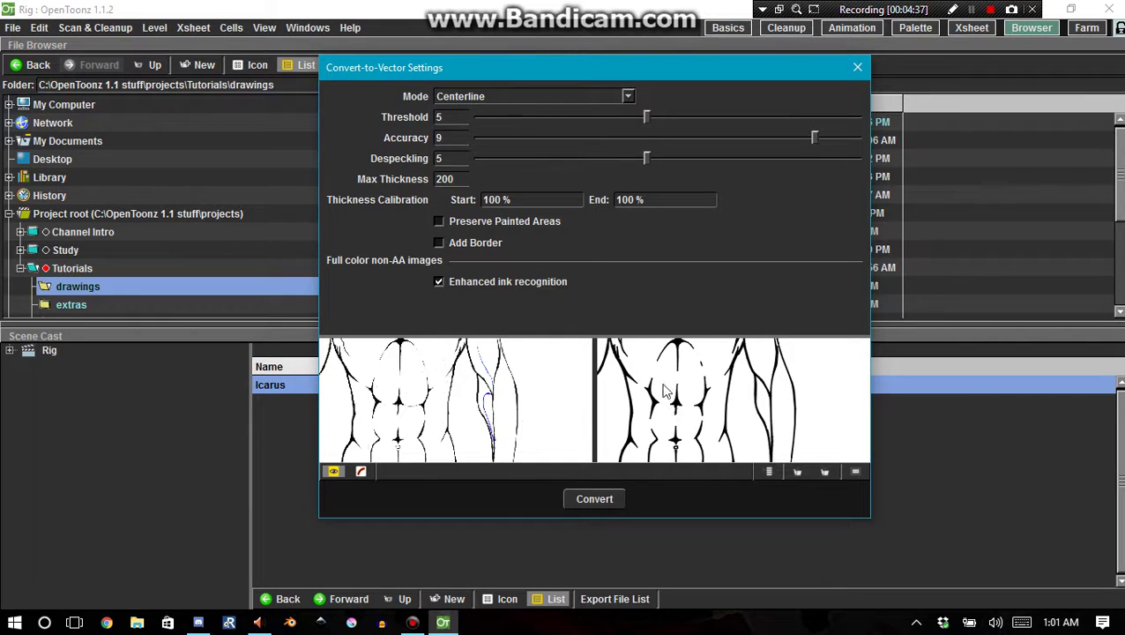
scroll(652, 423, "down", 5)
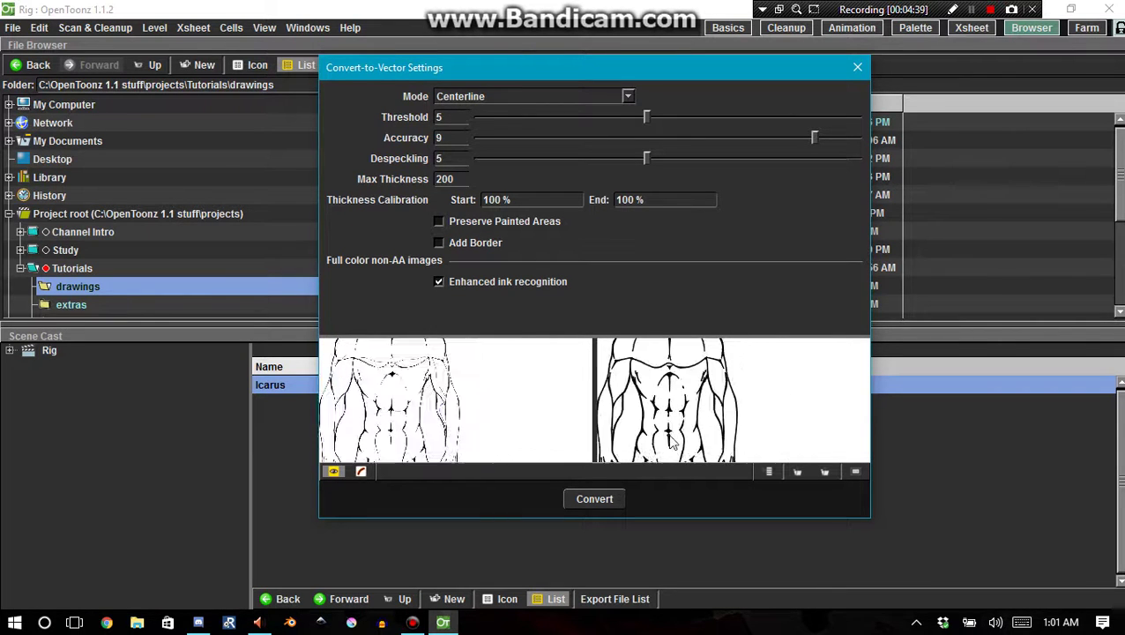
scroll(665, 370, "up", 5)
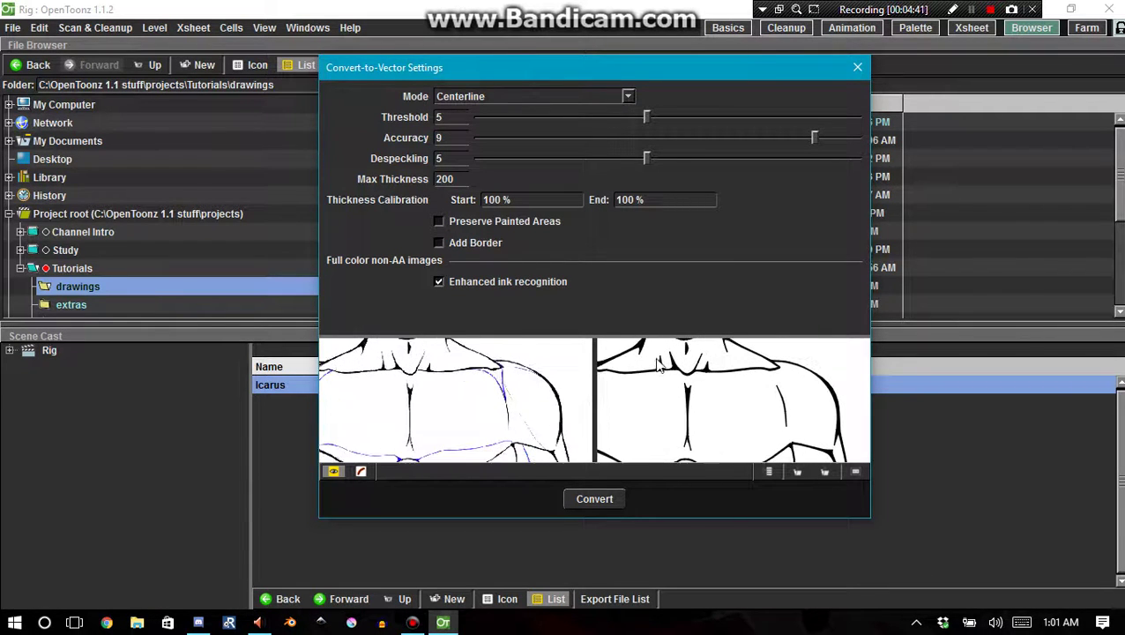
scroll(662, 374, "down", 5)
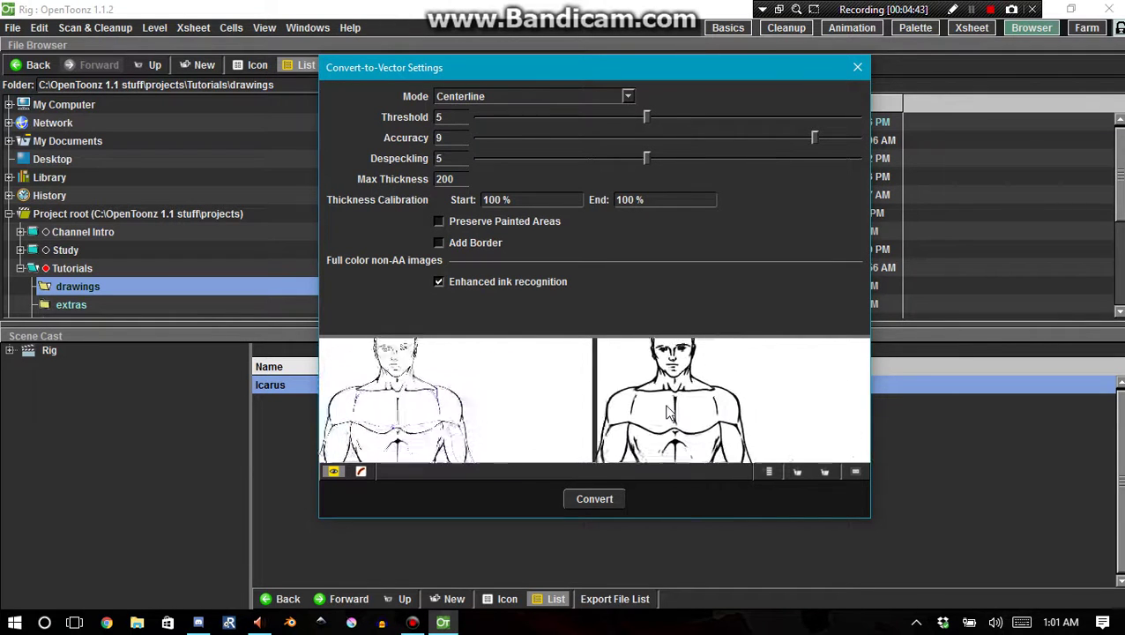
scroll(669, 451, "down", 6)
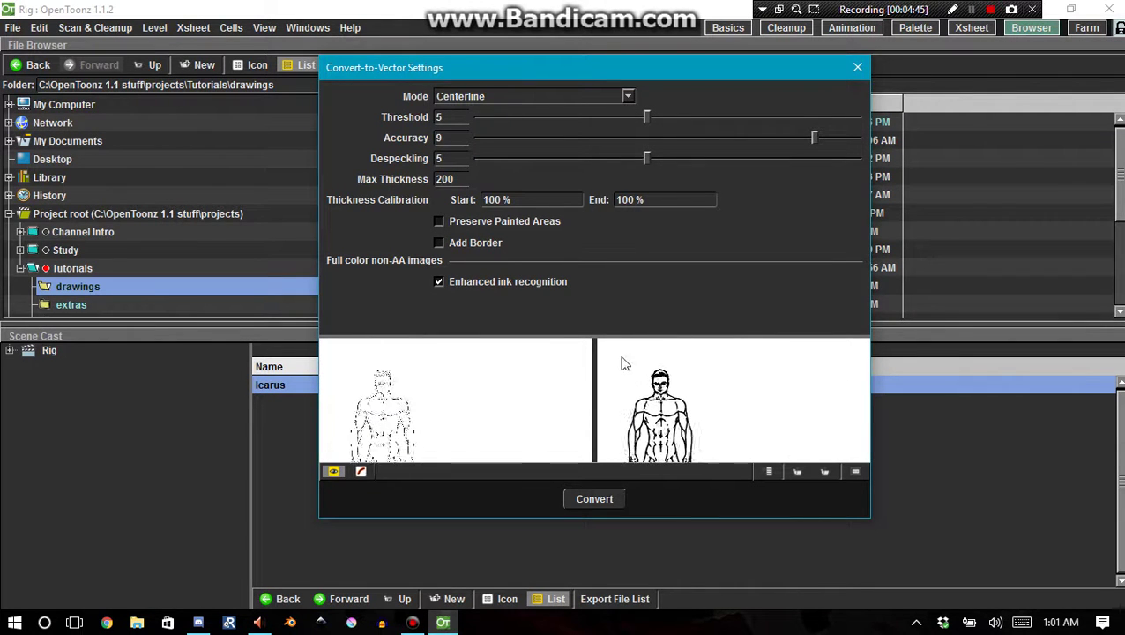
scroll(649, 438, "up", 7)
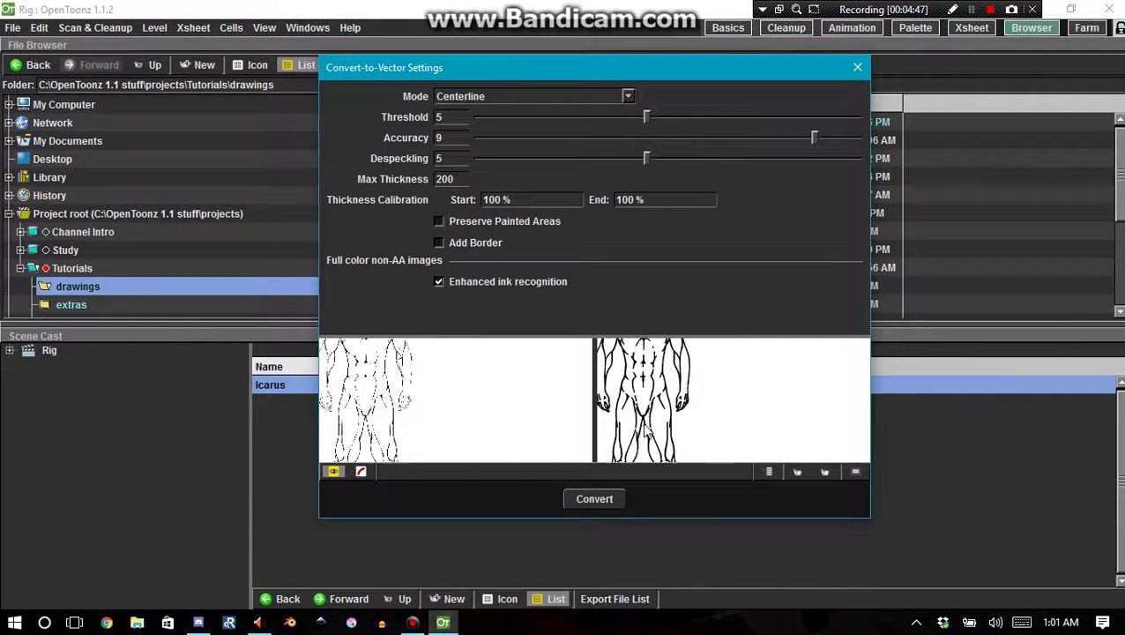
scroll(645, 428, "up", 7)
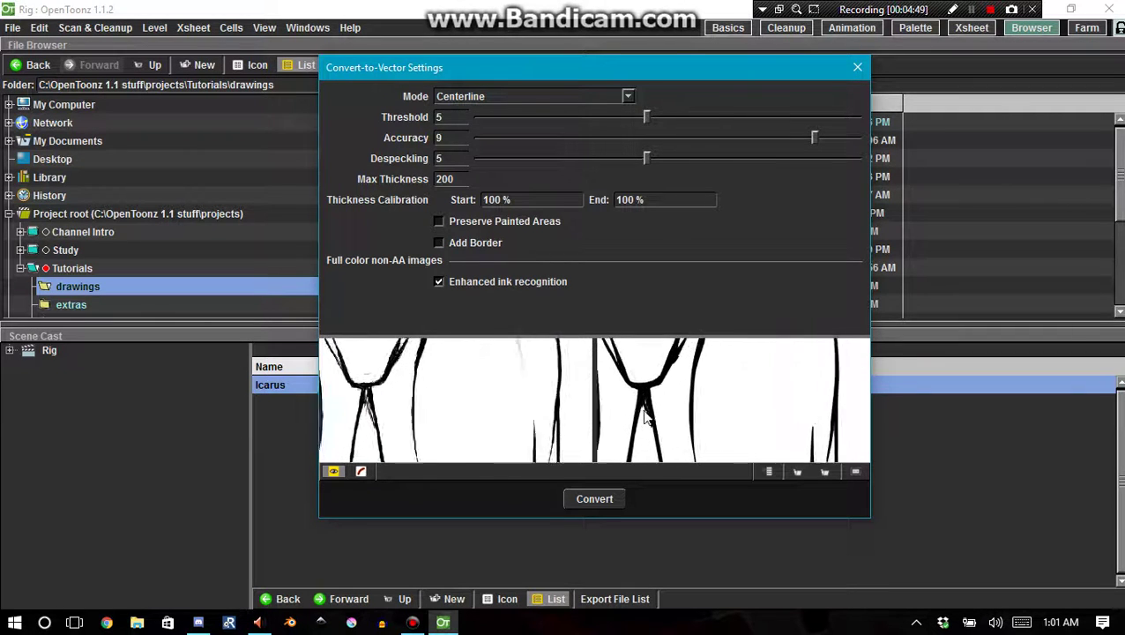
scroll(643, 385, "up", 2)
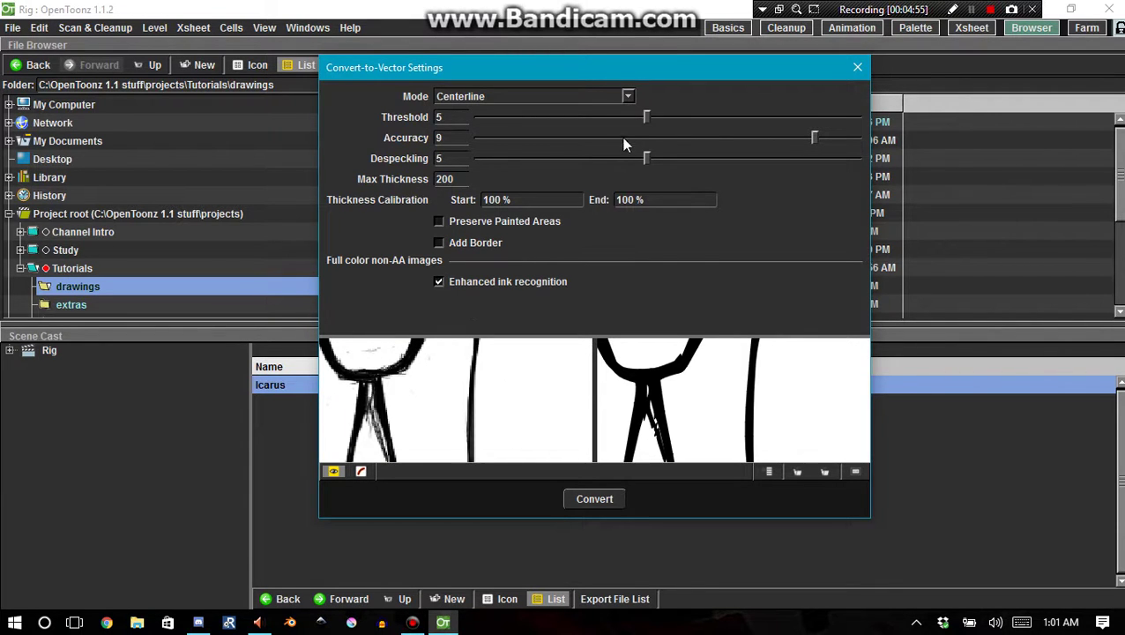
Try Threshold 10 and then 1, inspecting the vector preview each time
left_click(775, 117)
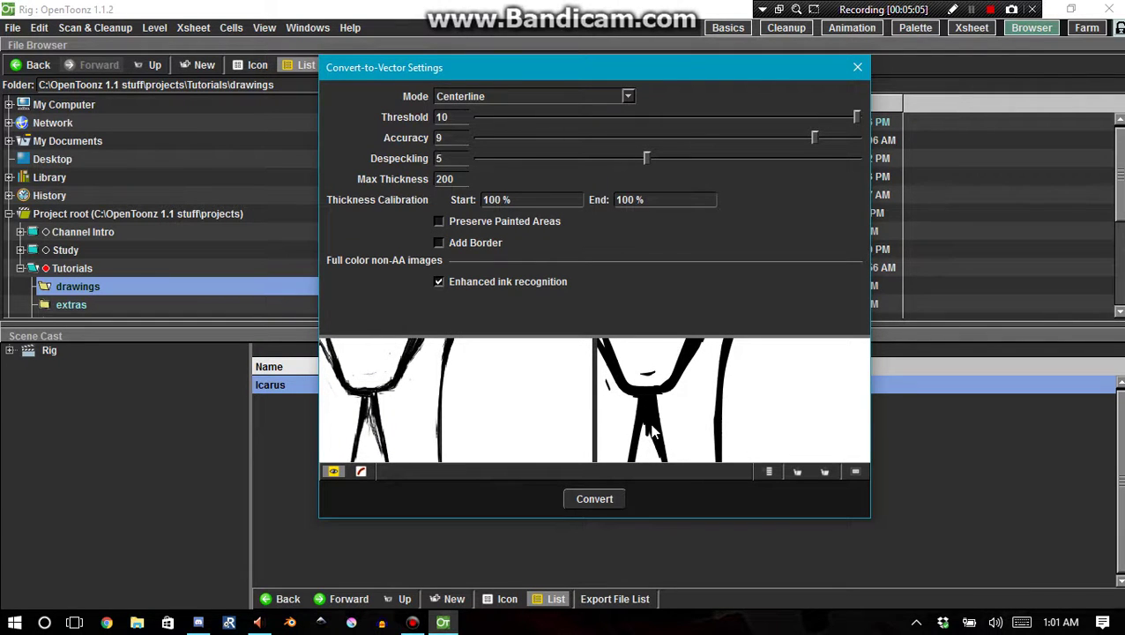
left_click_drag(855, 118, 459, 141)
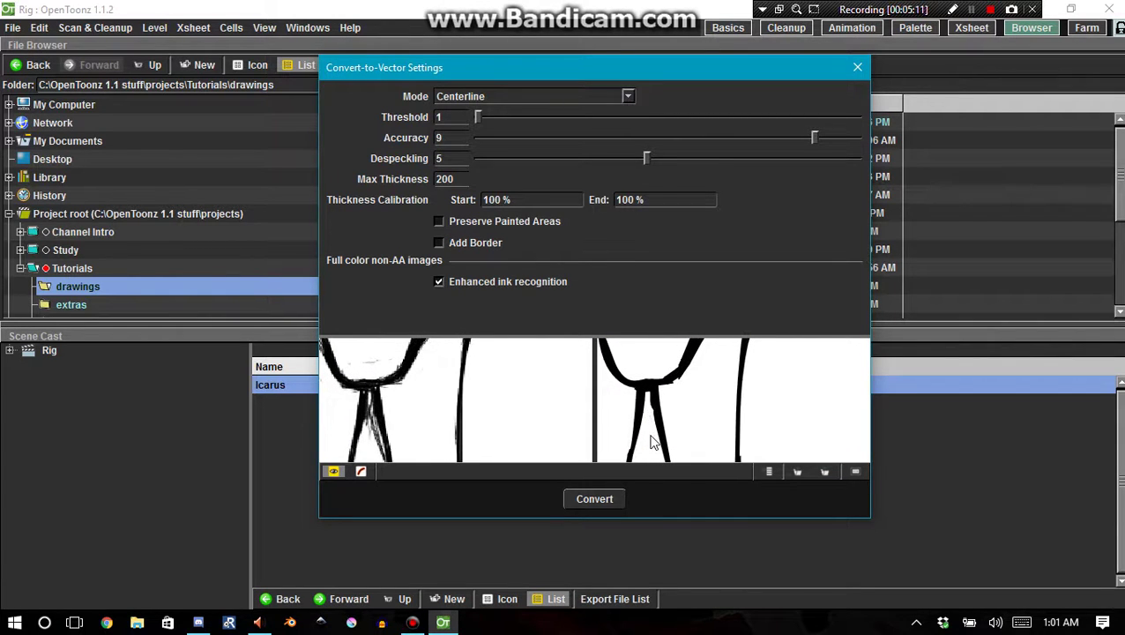
scroll(655, 405, "down", 5)
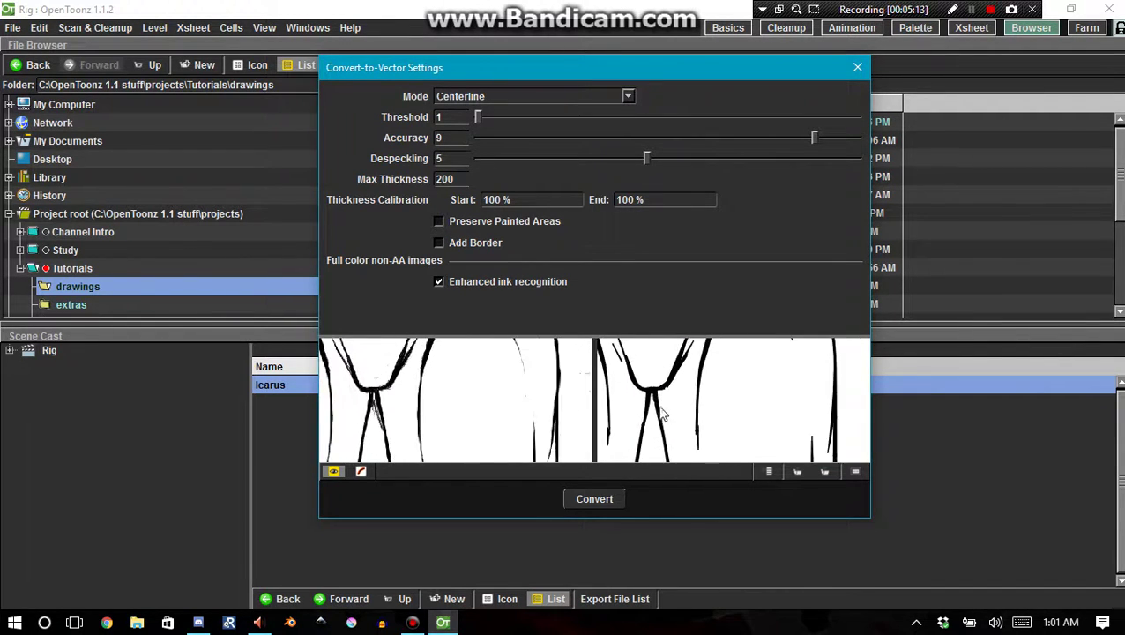
scroll(668, 389, "down", 5)
scroll(632, 357, "up", 8)
scroll(633, 359, "down", 5)
scroll(640, 365, "down", 2)
scroll(633, 365, "up", 7)
scroll(631, 365, "up", 6)
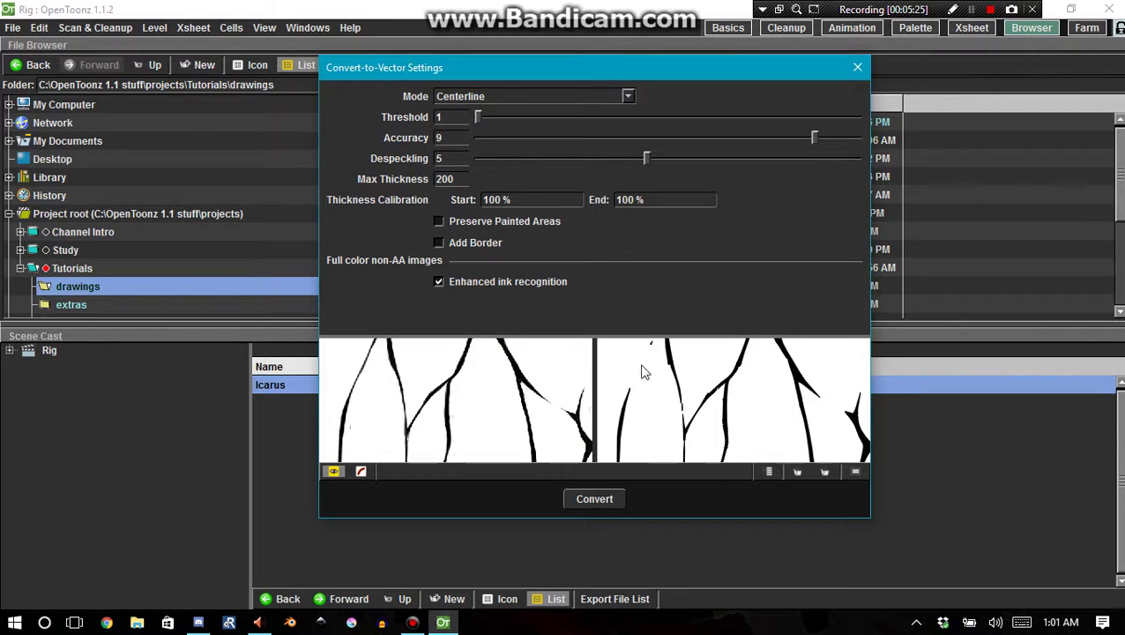
Set Threshold back to 7 and zoom the preview to check the strokes
left_click_drag(478, 118, 730, 118)
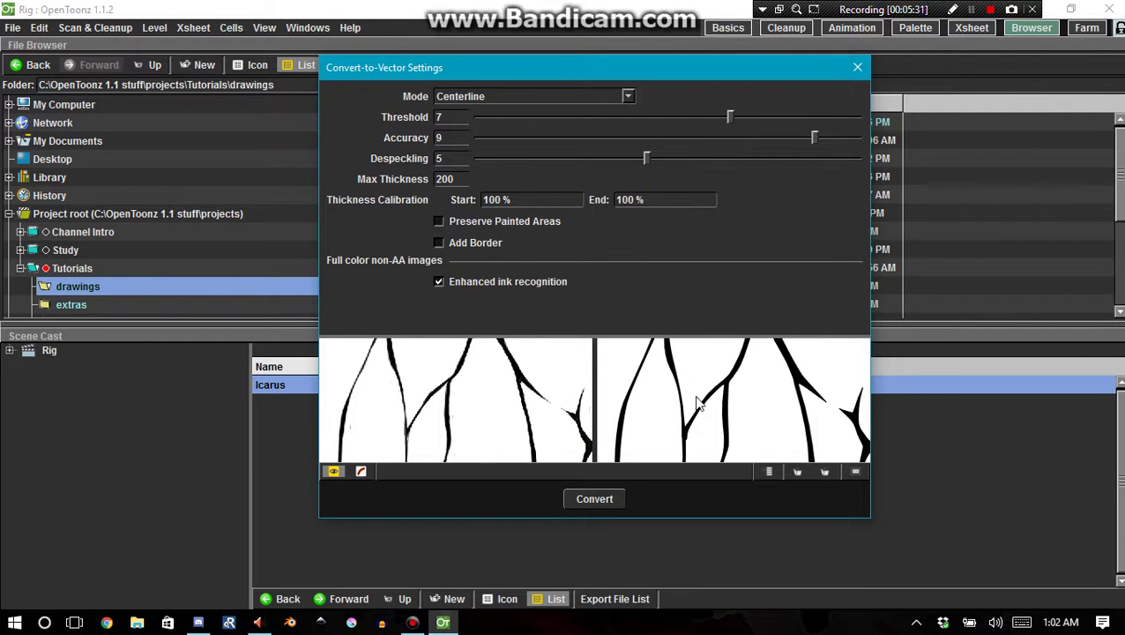
scroll(702, 408, "down", 5)
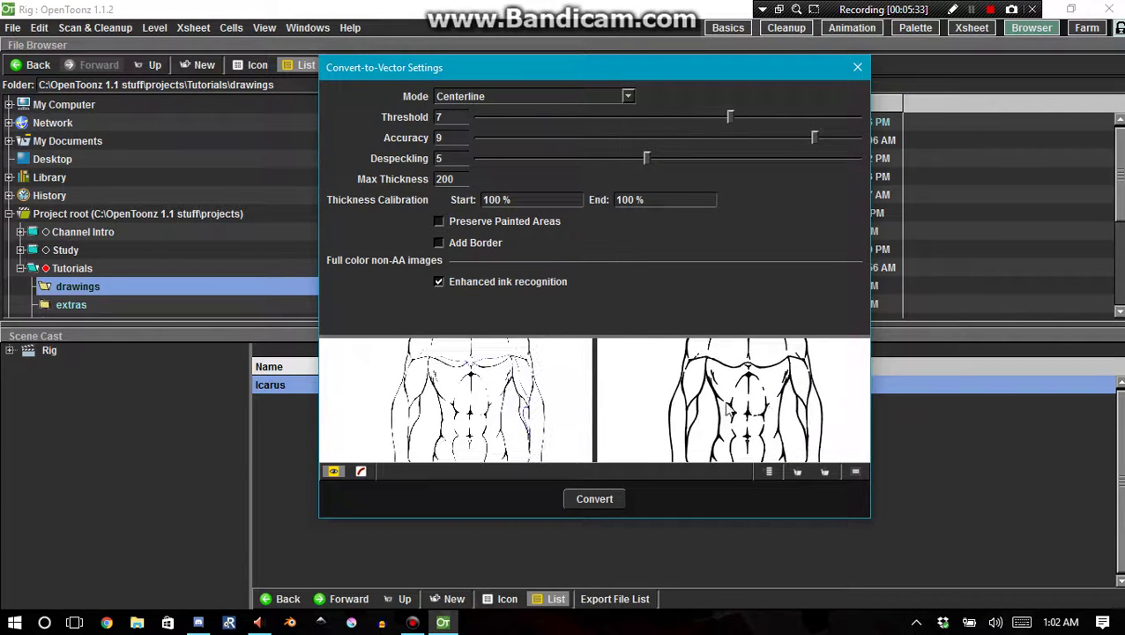
scroll(734, 408, "down", 4)
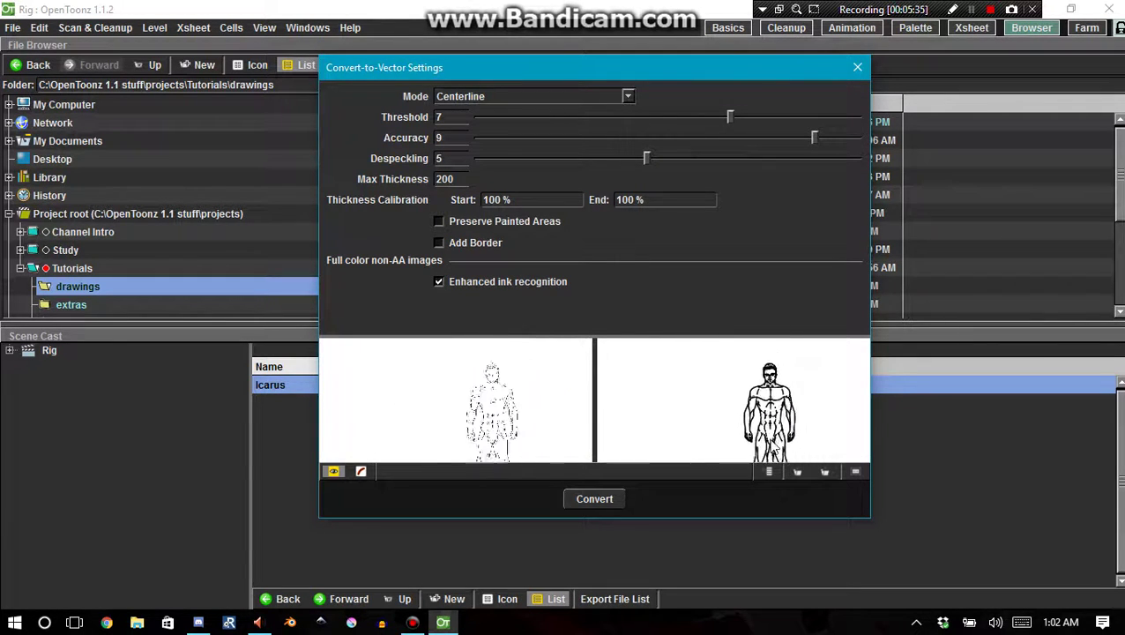
scroll(775, 453, "up", 8)
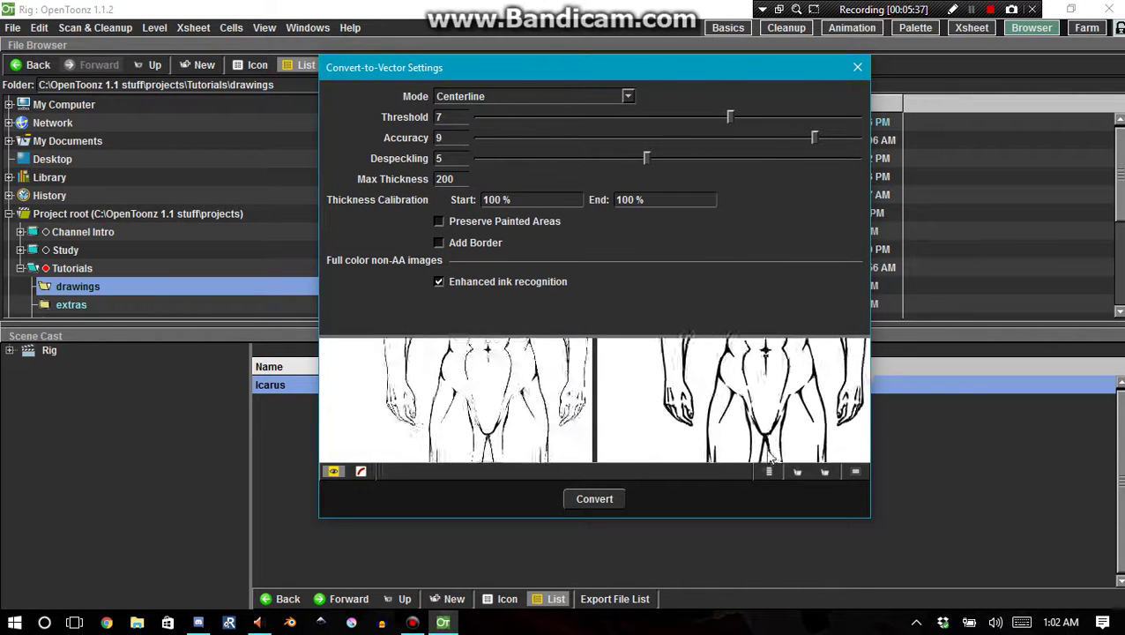
scroll(770, 455, "up", 6)
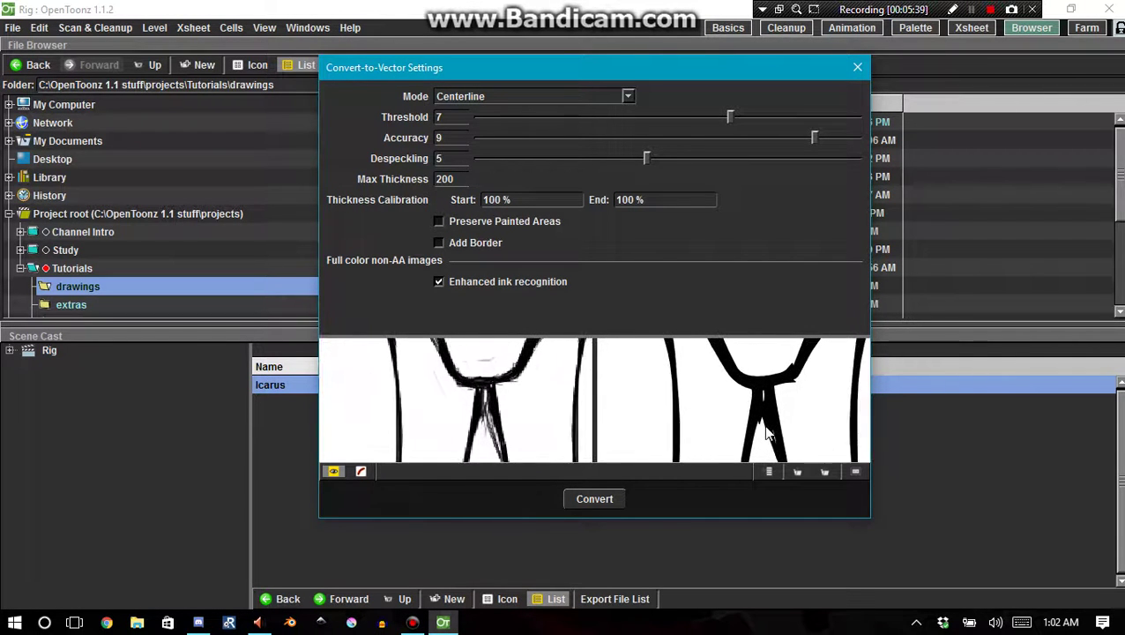
scroll(767, 432, "up", 2)
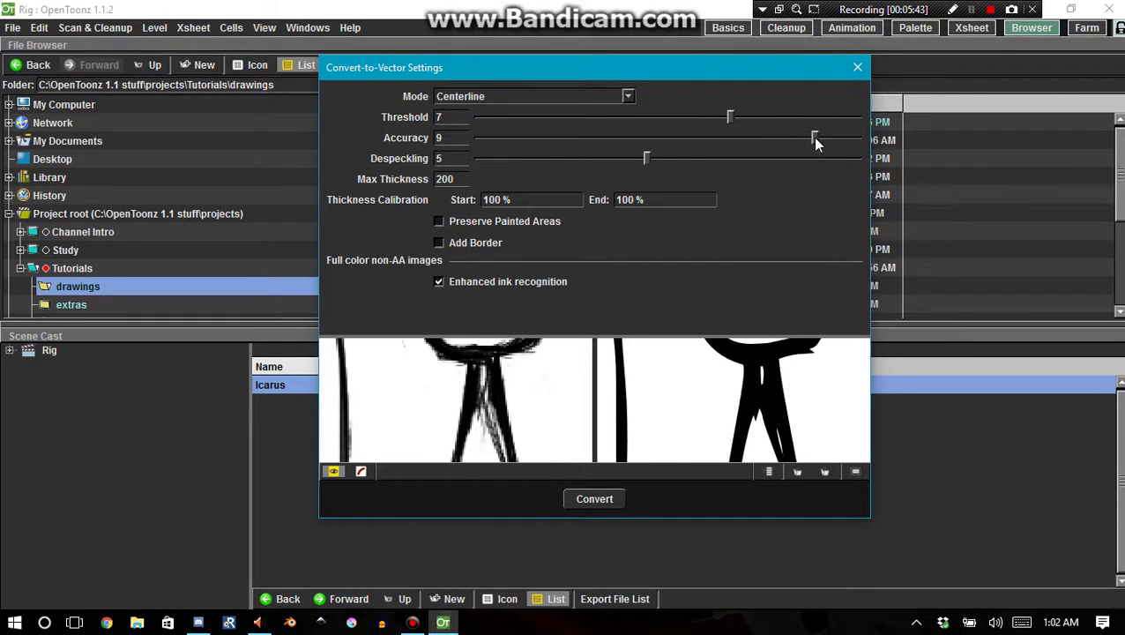
left_click_drag(813, 139, 855, 170)
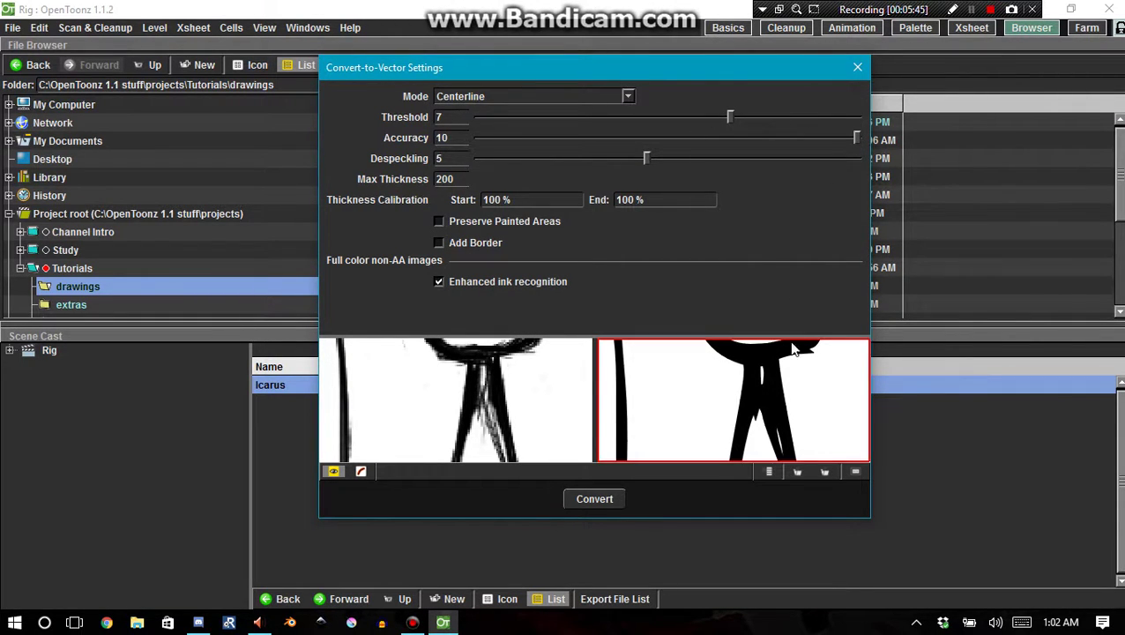
scroll(736, 416, "down", 2)
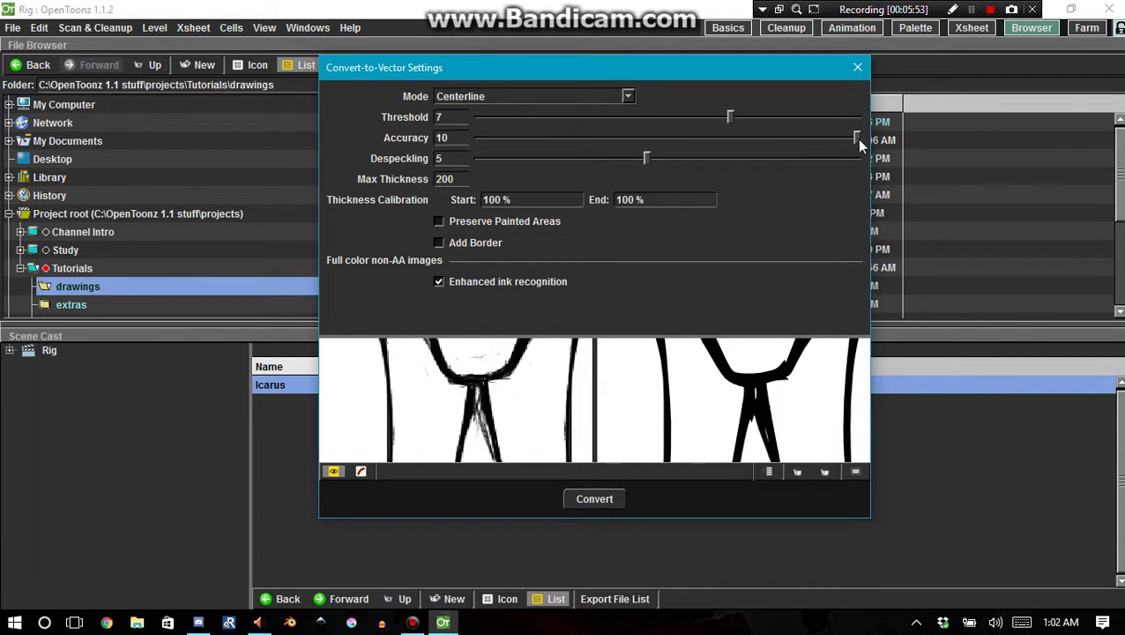
left_click_drag(856, 139, 564, 141)
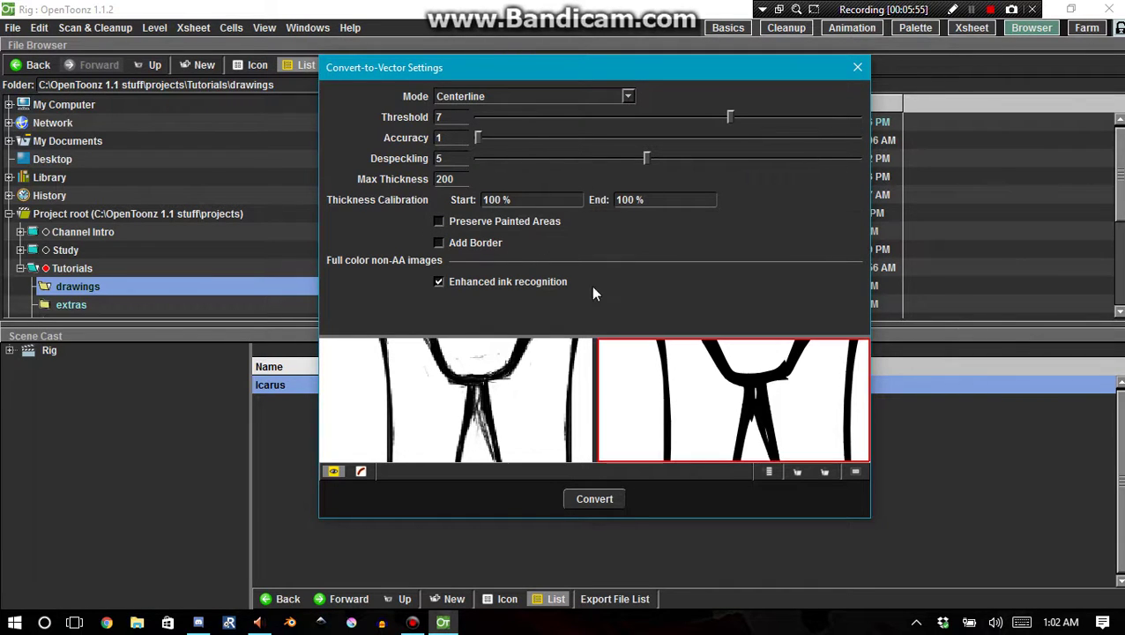
scroll(728, 415, "down", 5)
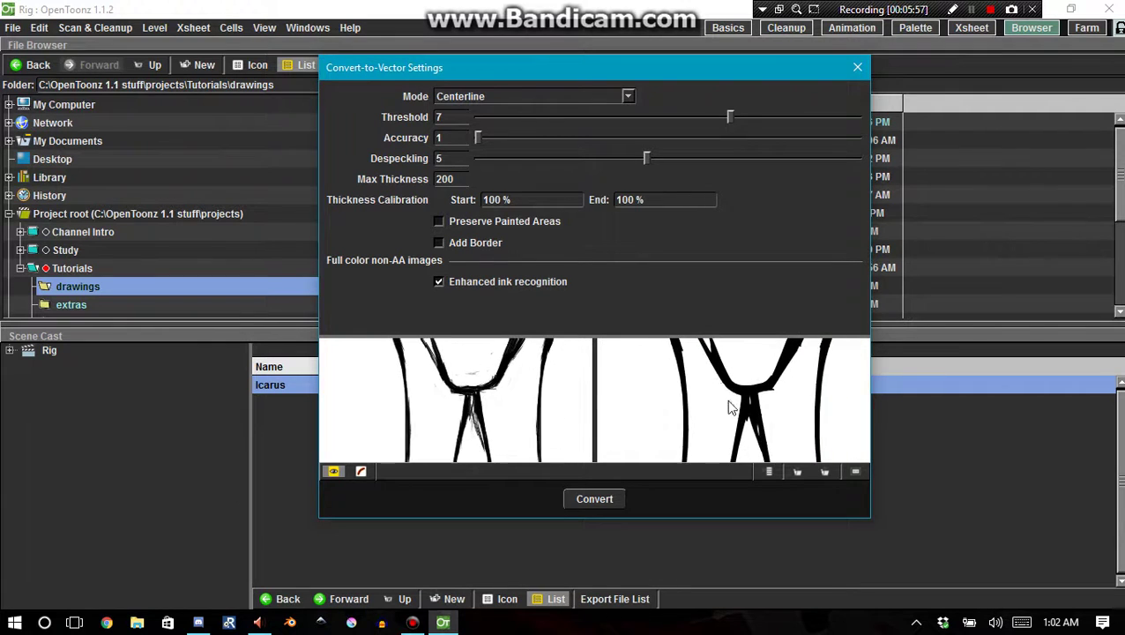
scroll(716, 390, "down", 5)
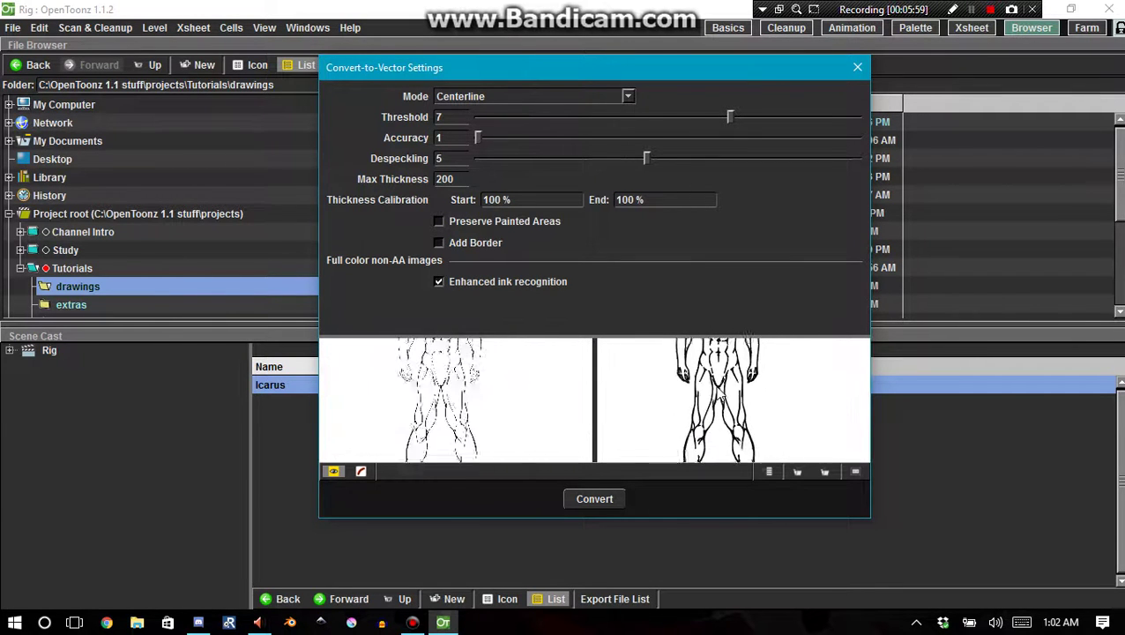
scroll(719, 379, "up", 5)
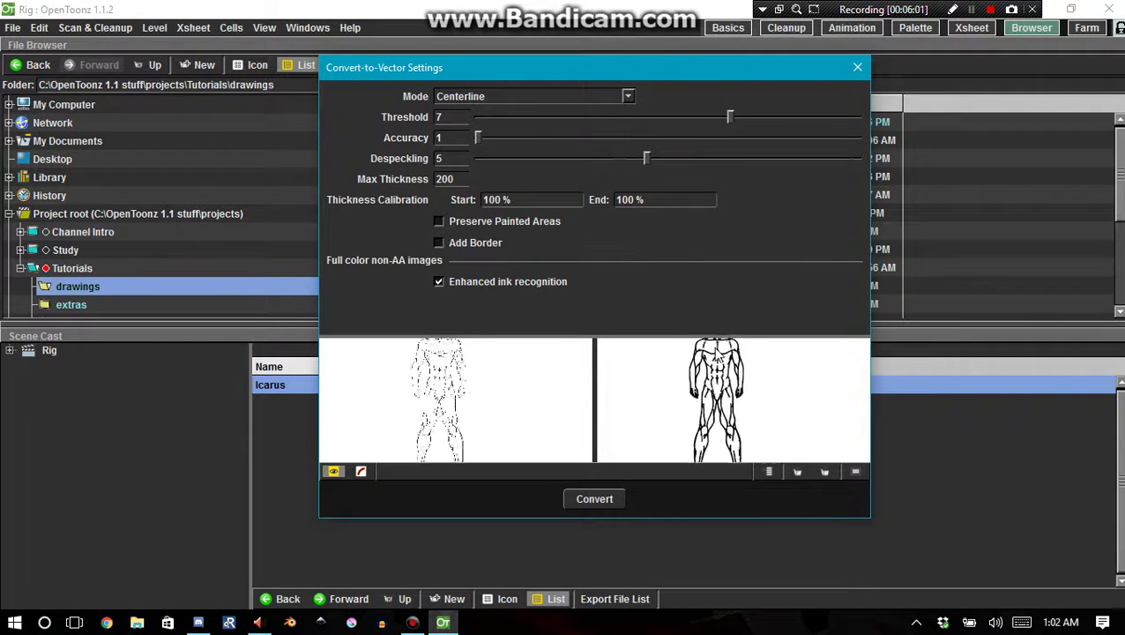
scroll(722, 375, "down", 4)
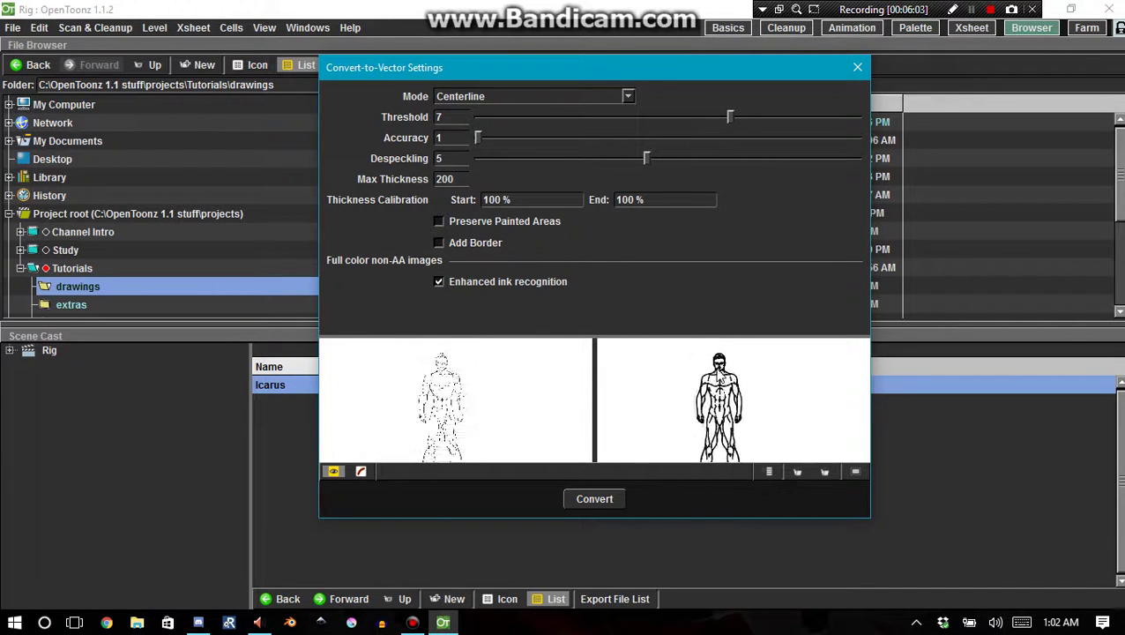
scroll(723, 383, "up", 5)
scroll(725, 384, "up", 8)
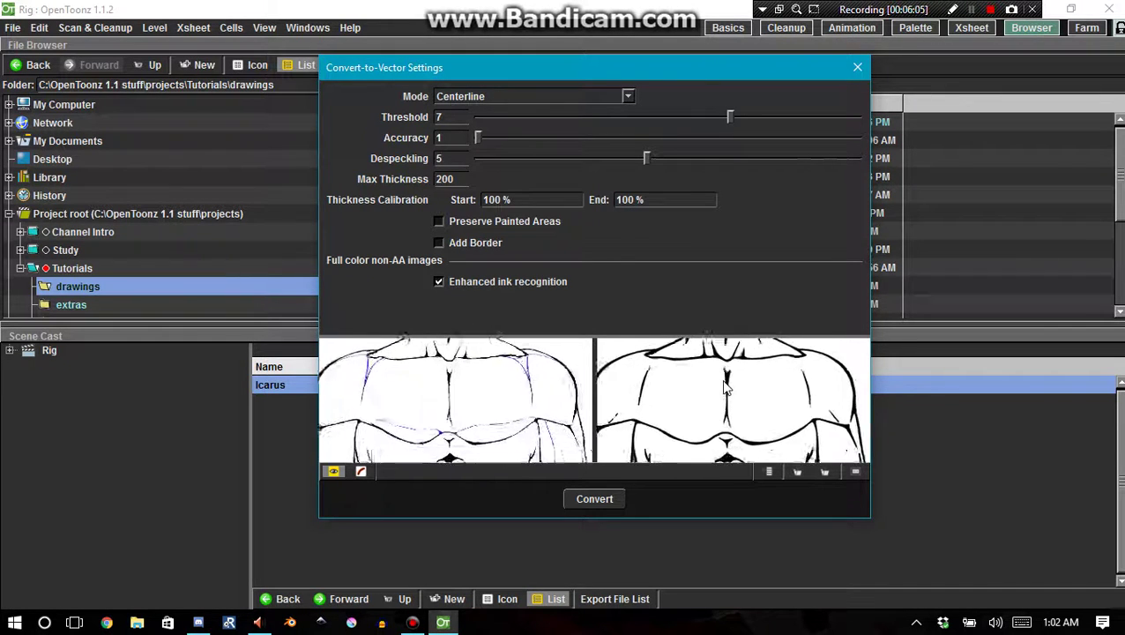
scroll(728, 384, "up", 3)
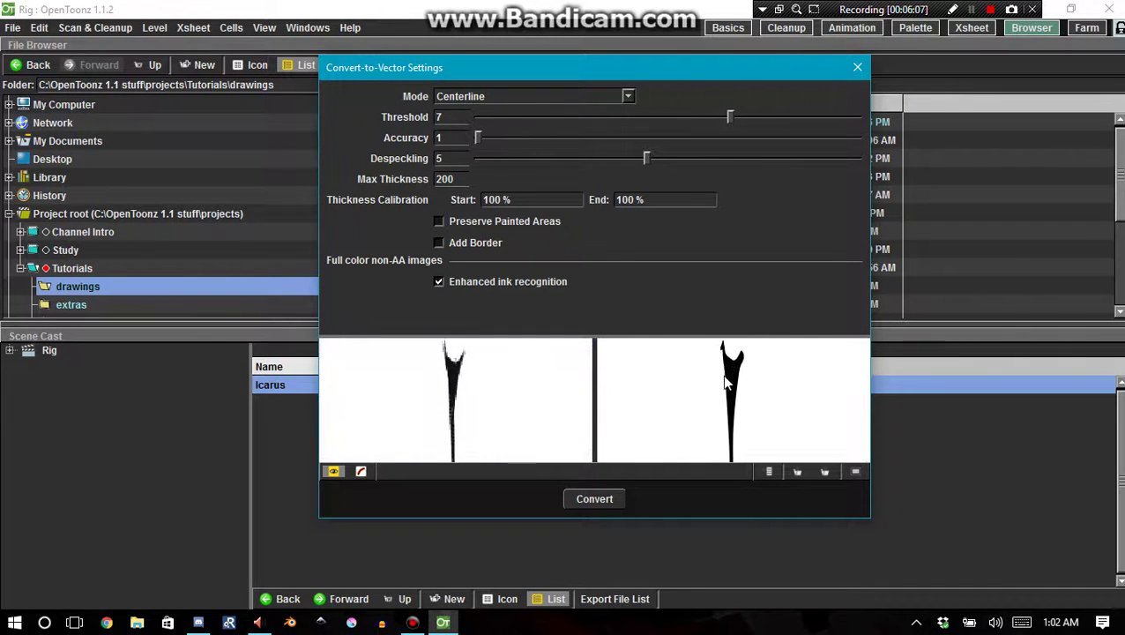
scroll(603, 354, "down", 10)
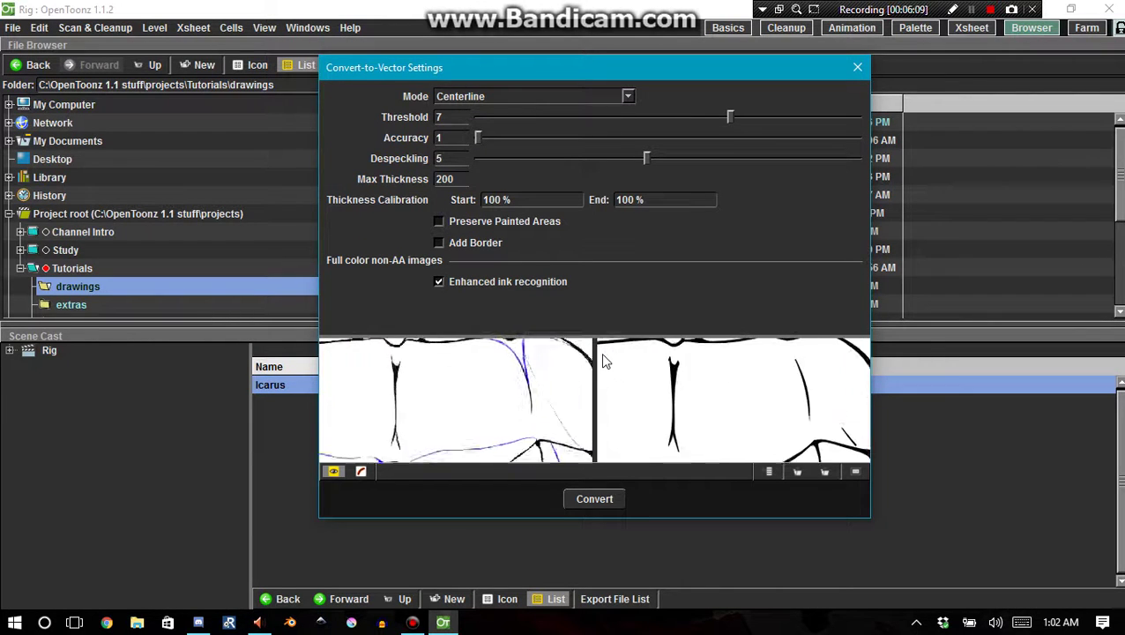
scroll(605, 360, "down", 8)
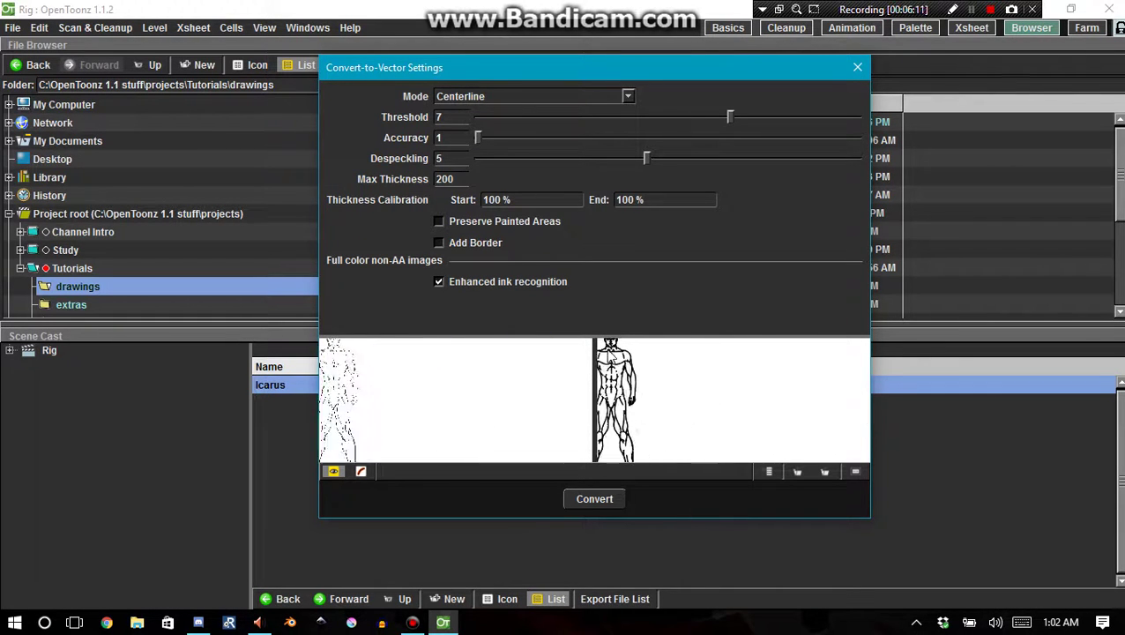
scroll(606, 353, "up", 8)
scroll(607, 354, "up", 2)
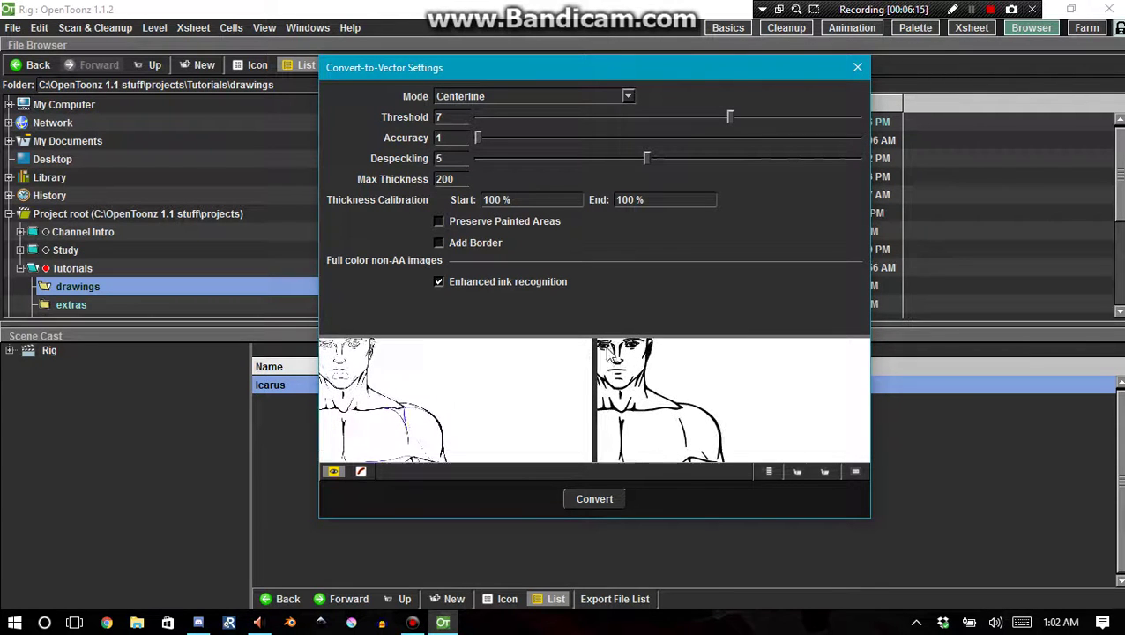
scroll(612, 356, "up", 1)
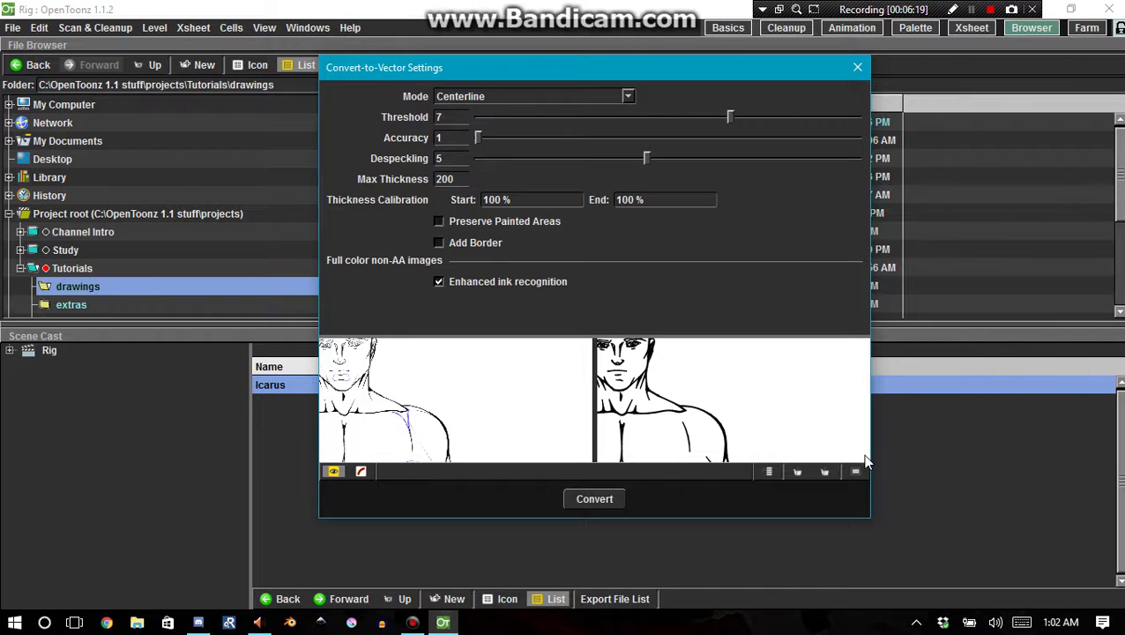
scroll(862, 455, "down", 4)
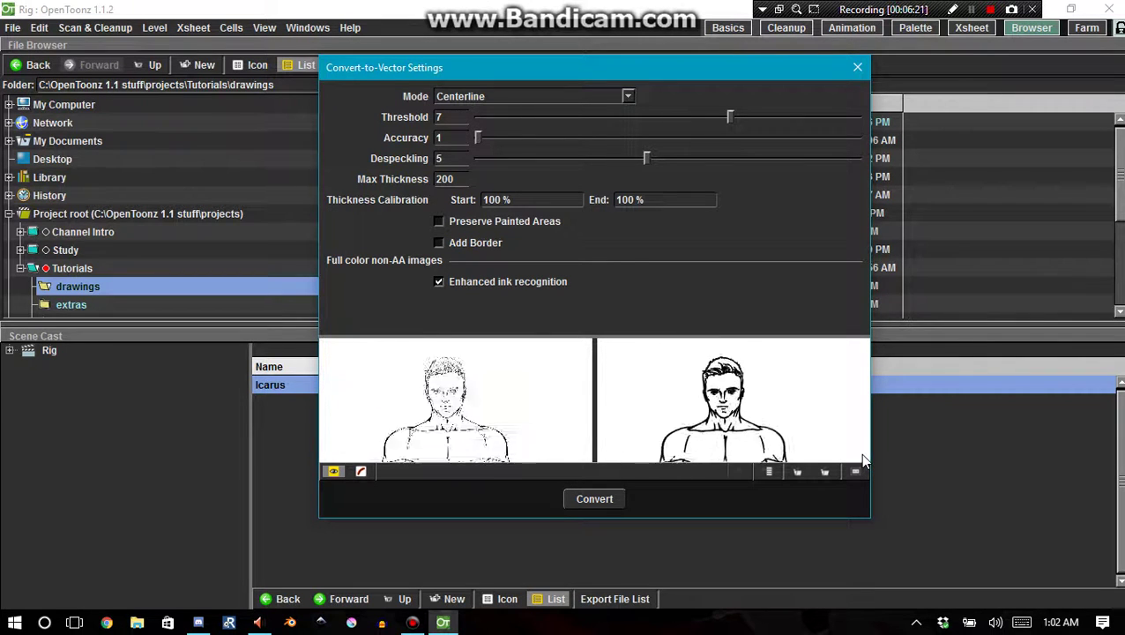
scroll(768, 414, "up", 5)
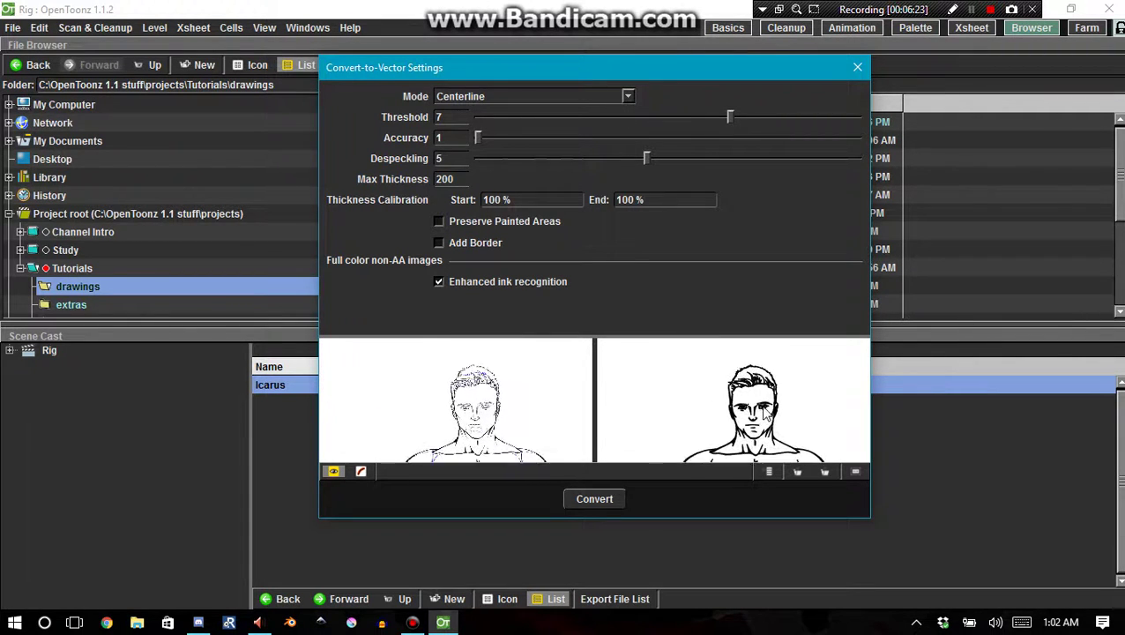
scroll(760, 411, "up", 4)
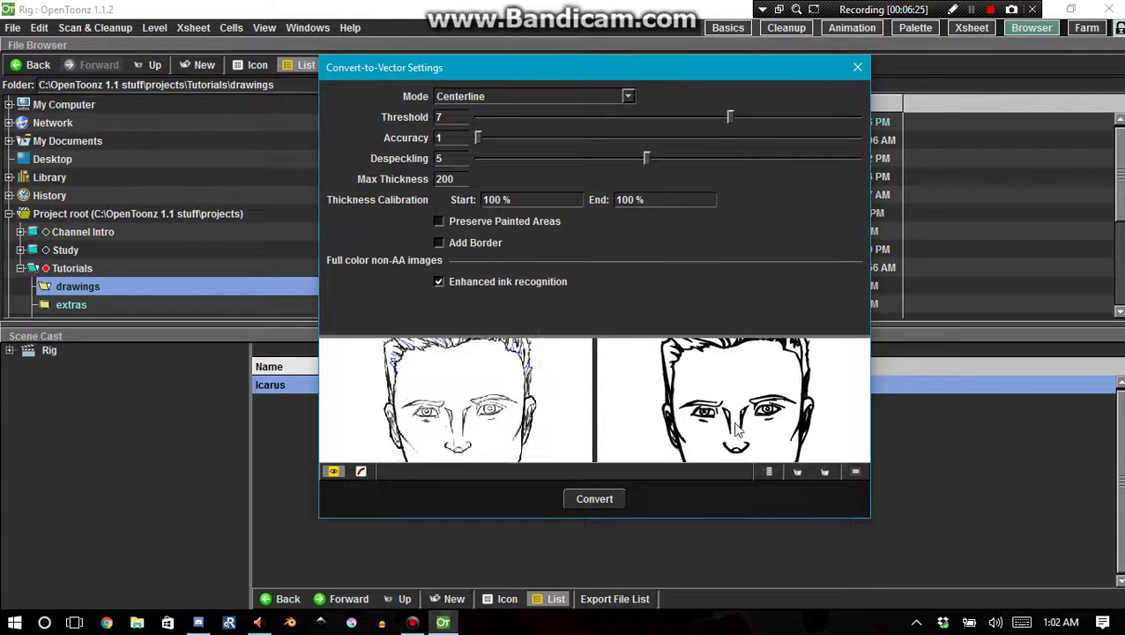
scroll(727, 422, "up", 4)
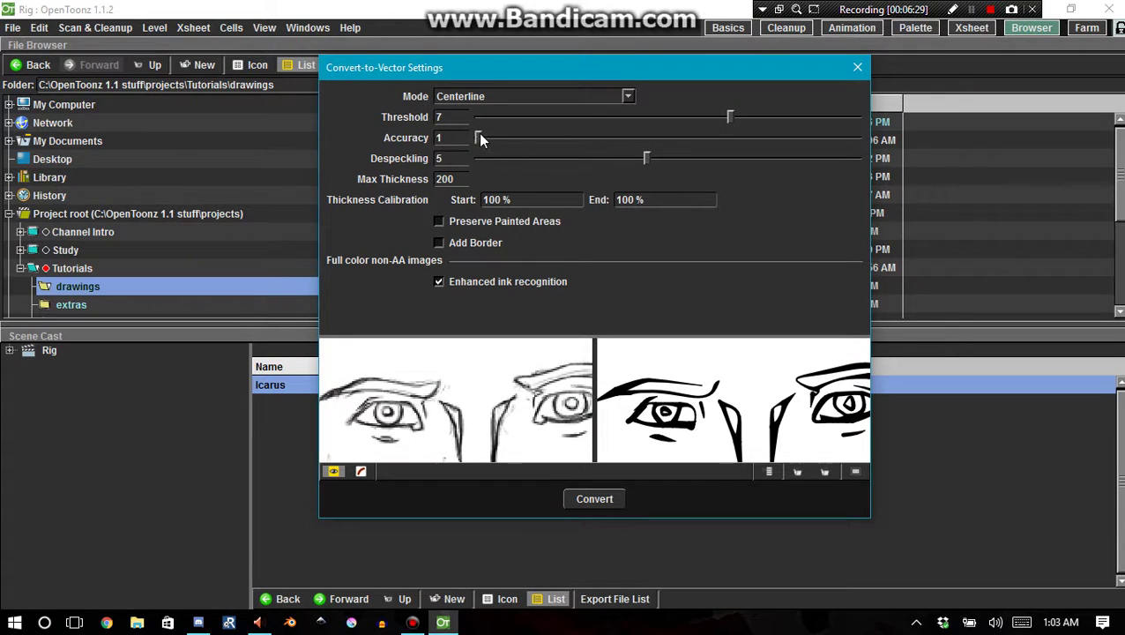
Set Accuracy to 10 and Threshold to 8, then scroll the preview to compare the lines
left_click_drag(480, 138, 565, 140)
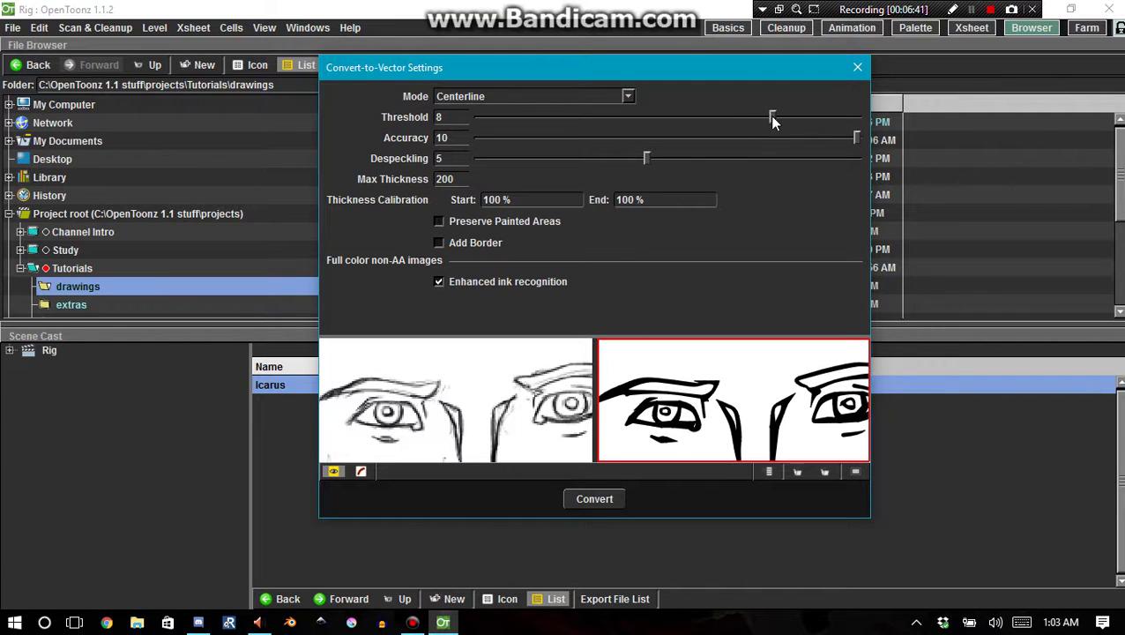
left_click(749, 117)
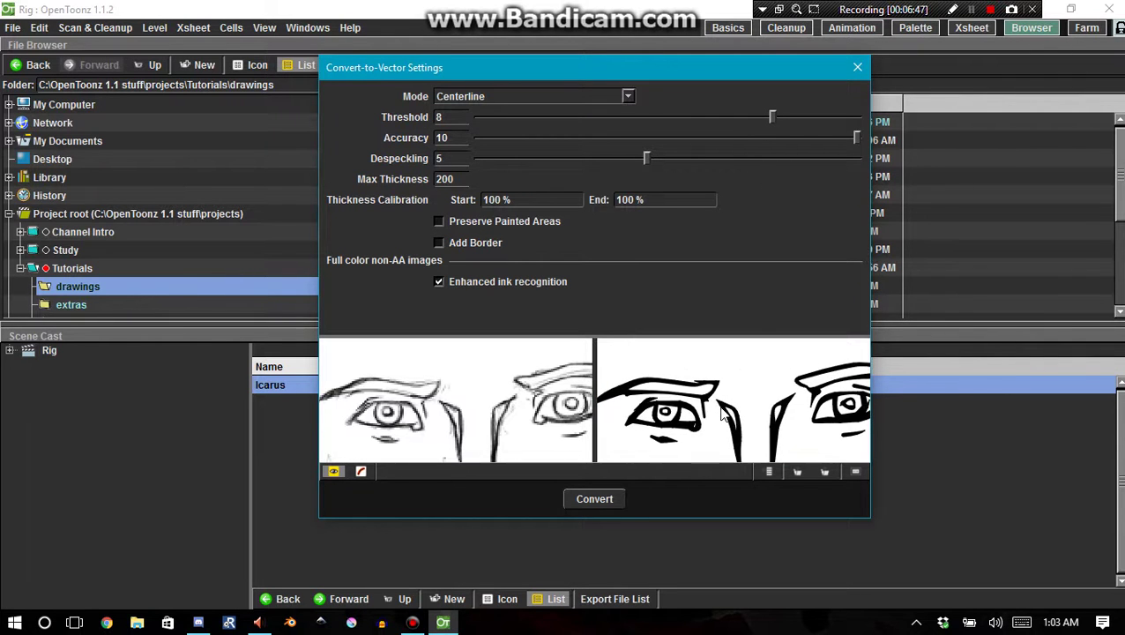
scroll(716, 393, "down", 2)
scroll(716, 392, "down", 5)
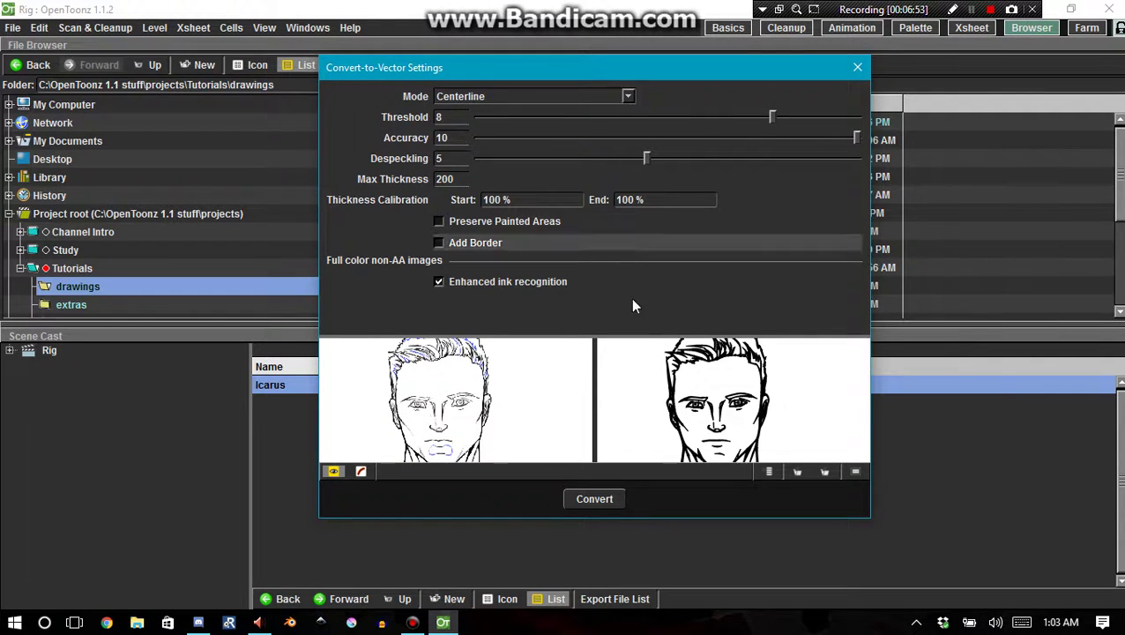
scroll(582, 415, "down", 2)
scroll(577, 427, "down", 8)
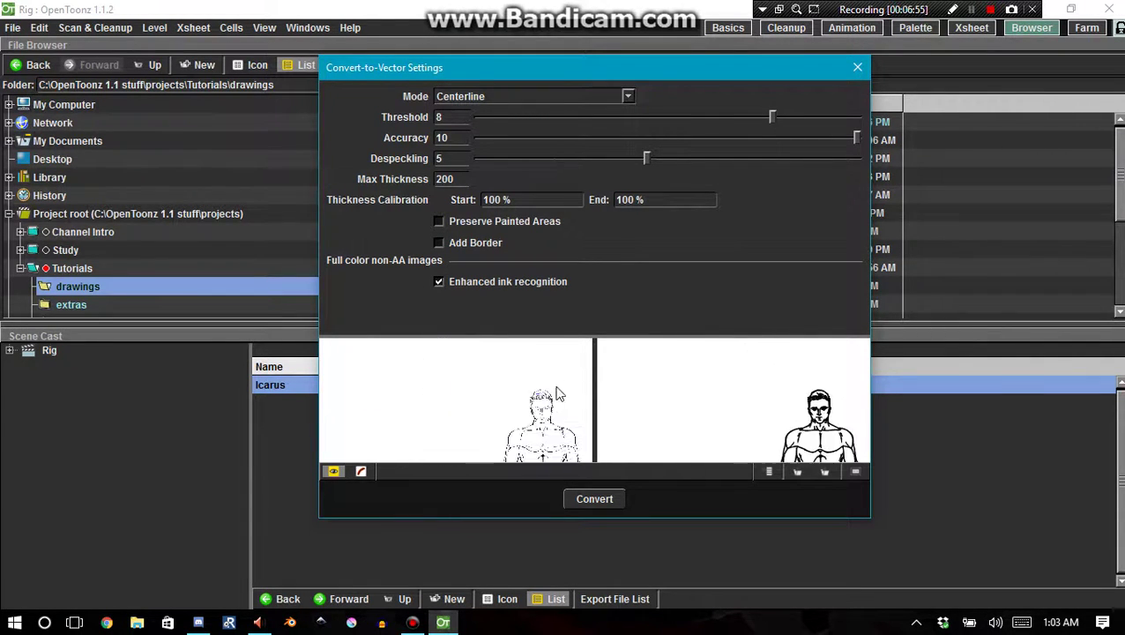
scroll(764, 431, "up", 10)
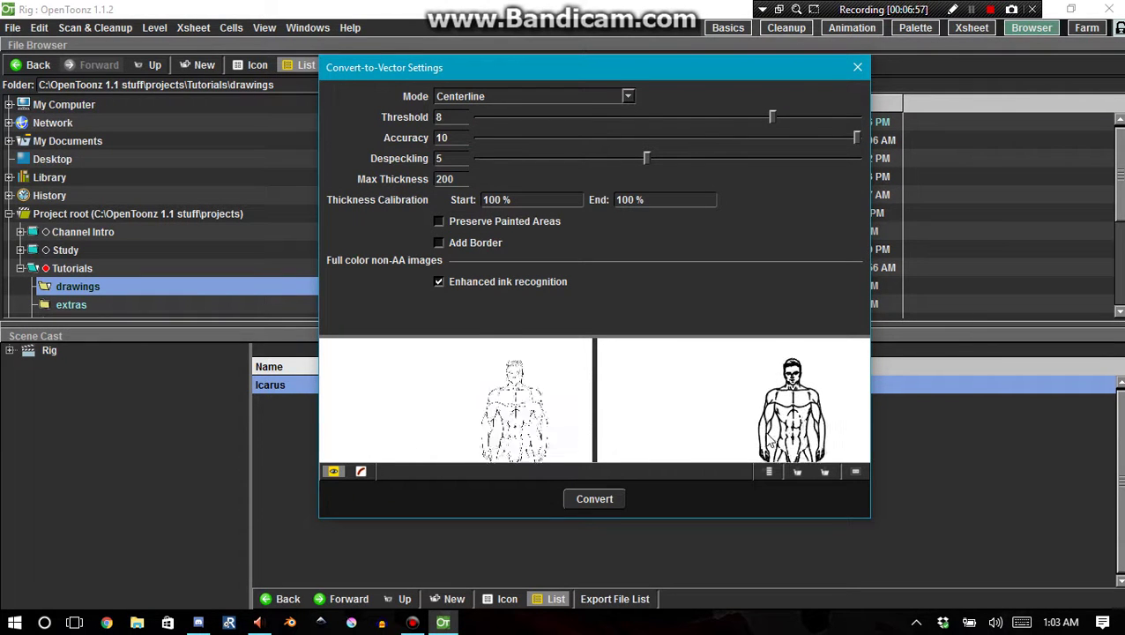
scroll(763, 431, "up", 10)
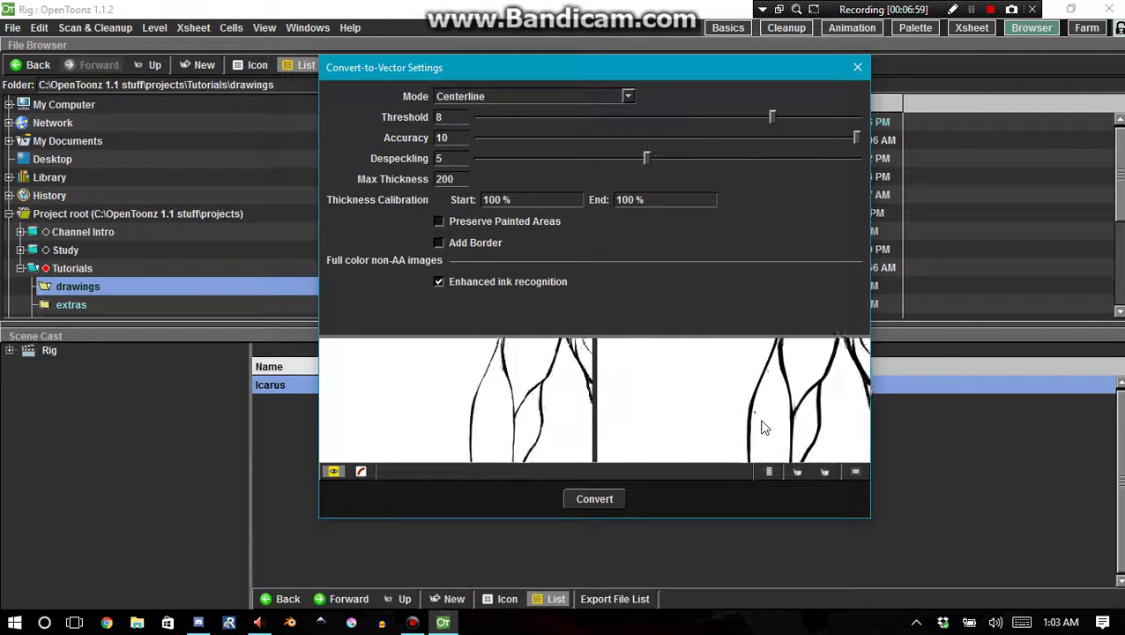
scroll(752, 414, "up", 8)
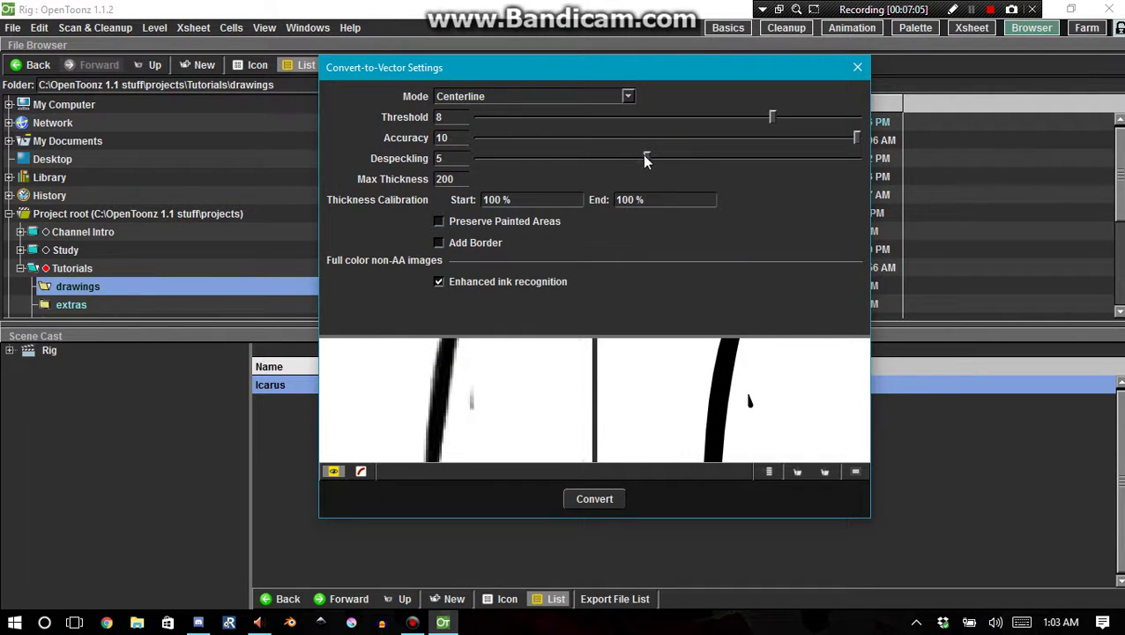
Raise Despeckling to 10 and pan the previews down to check the leg lines
scroll(741, 428, "down", 5)
scroll(710, 414, "down", 5)
scroll(743, 424, "up", 5)
scroll(820, 401, "up", 5)
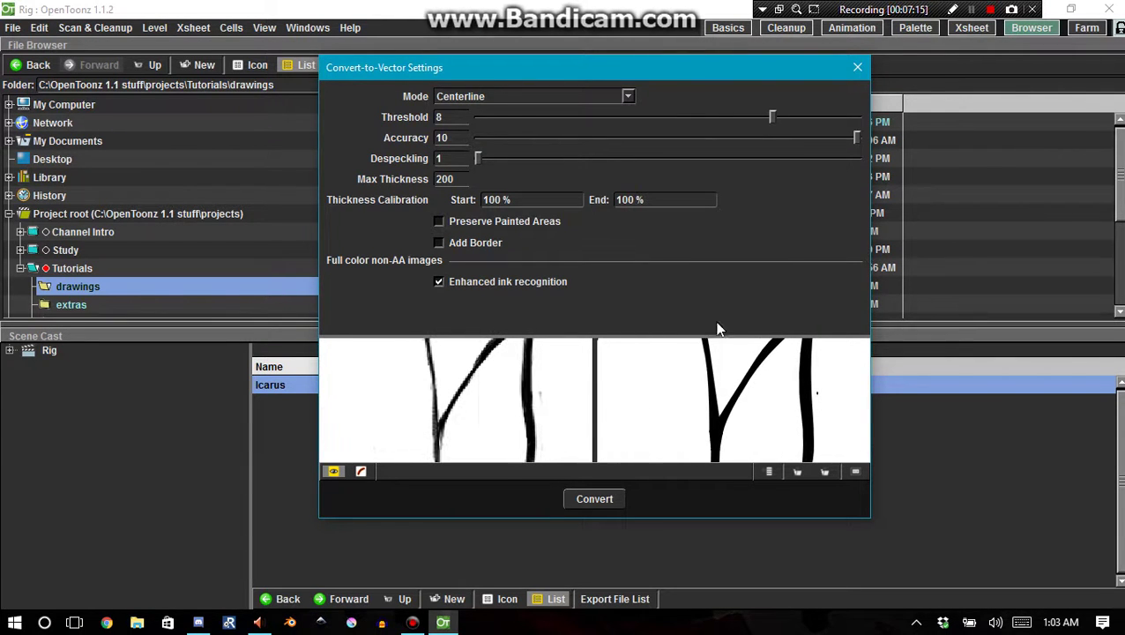
left_click_drag(480, 160, 730, 159)
mouse_move(723, 427)
left_mouse_down()
mouse_move(638, 441)
mouse_move(620, 424)
left_mouse_up()
scroll(639, 414, "down", 5)
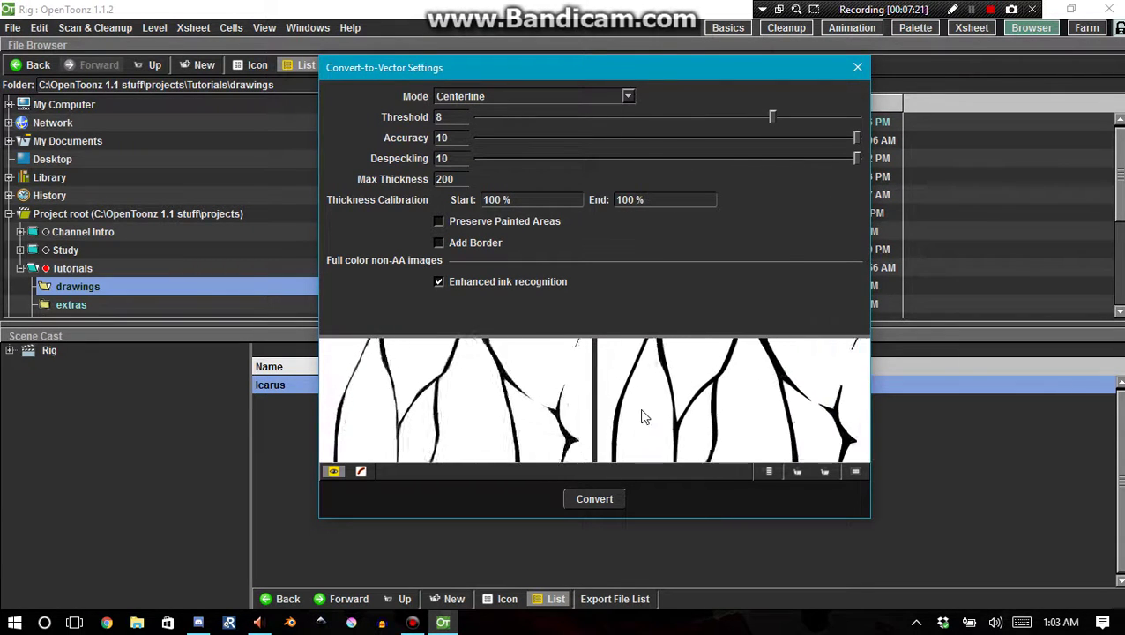
scroll(820, 388, "up", 6)
scroll(820, 397, "down", 5)
scroll(709, 381, "up", 7)
scroll(709, 375, "down", 7)
scroll(690, 402, "up", 1)
scroll(666, 394, "down", 3)
scroll(697, 379, "up", 3)
scroll(697, 379, "up", 5)
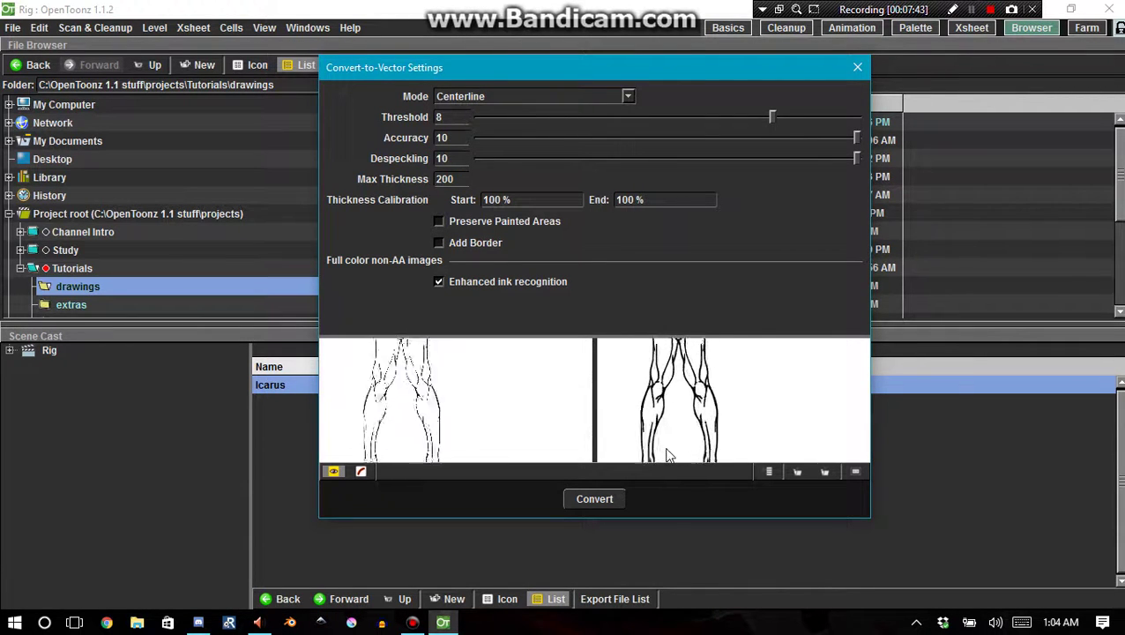
scroll(669, 453, "up", 5)
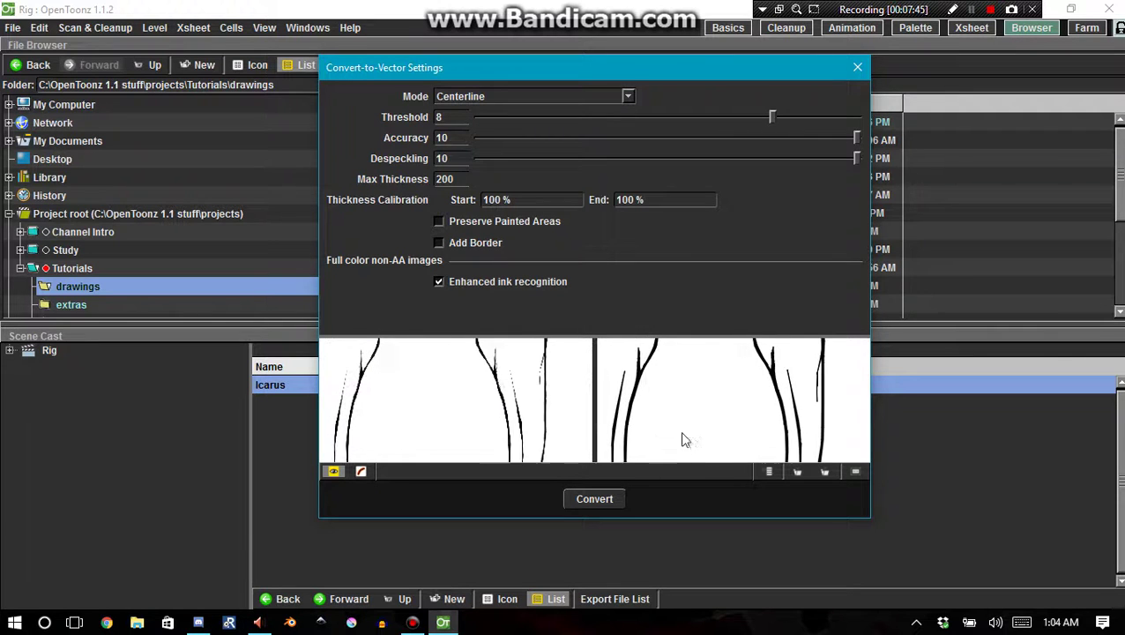
scroll(628, 424, "down", 3)
scroll(619, 441, "up", 3)
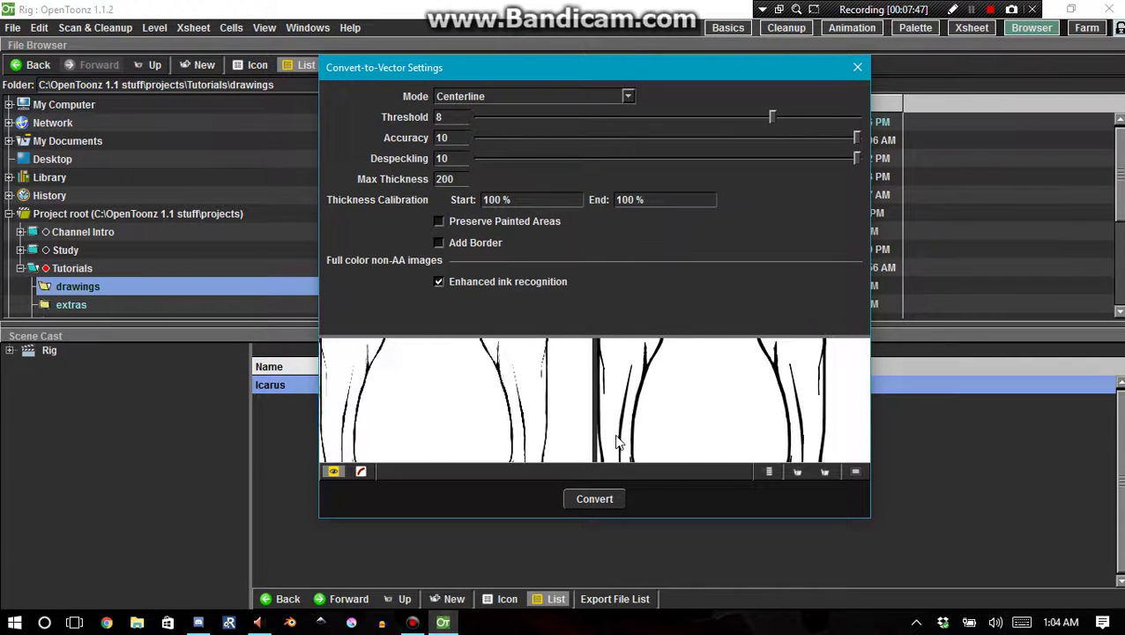
scroll(626, 446, "down", 8)
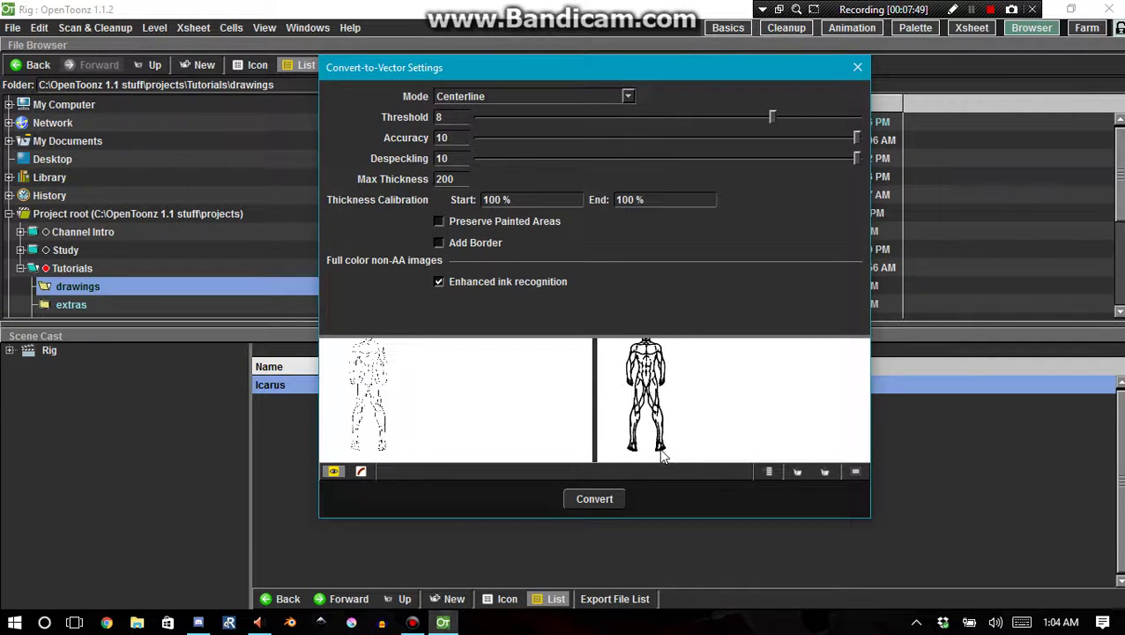
scroll(663, 452, "up", 8)
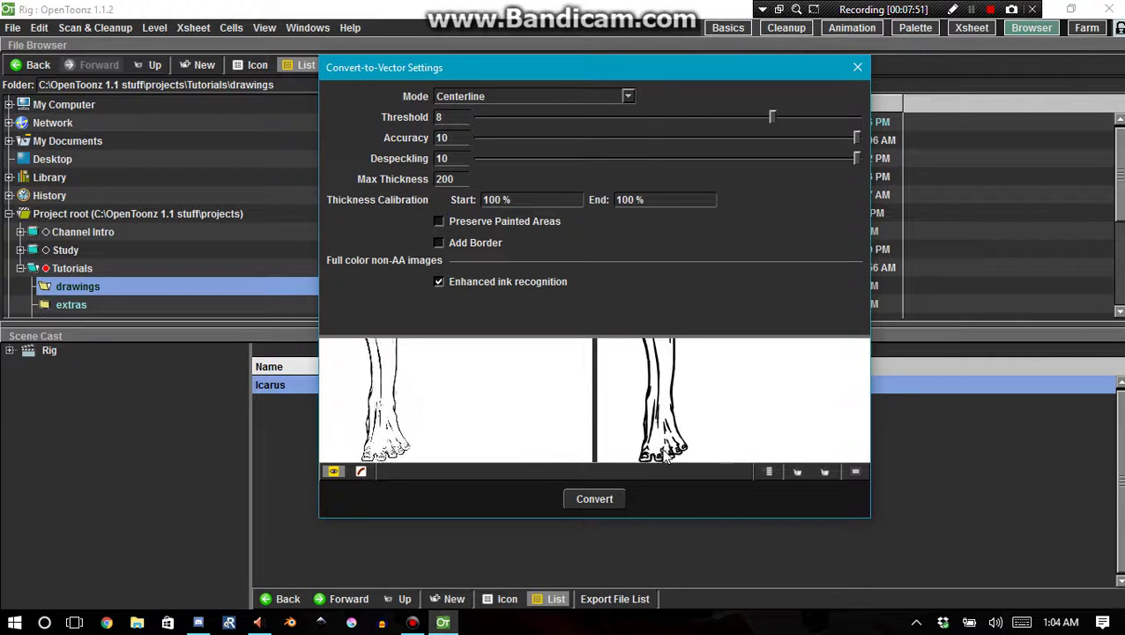
scroll(668, 453, "up", 6)
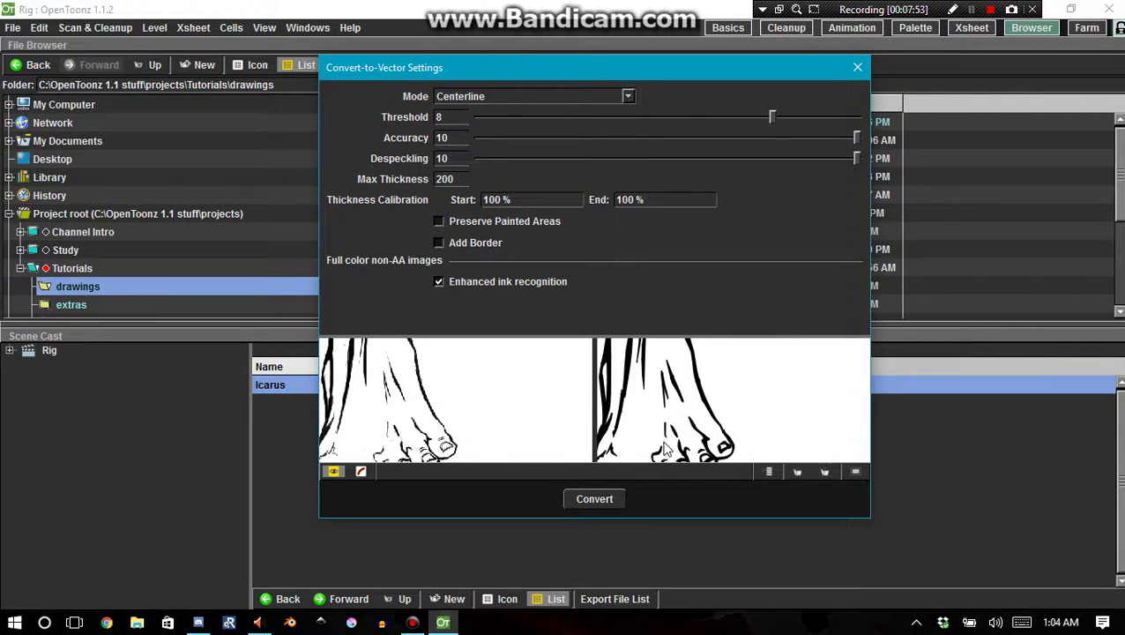
scroll(667, 452, "down", 8)
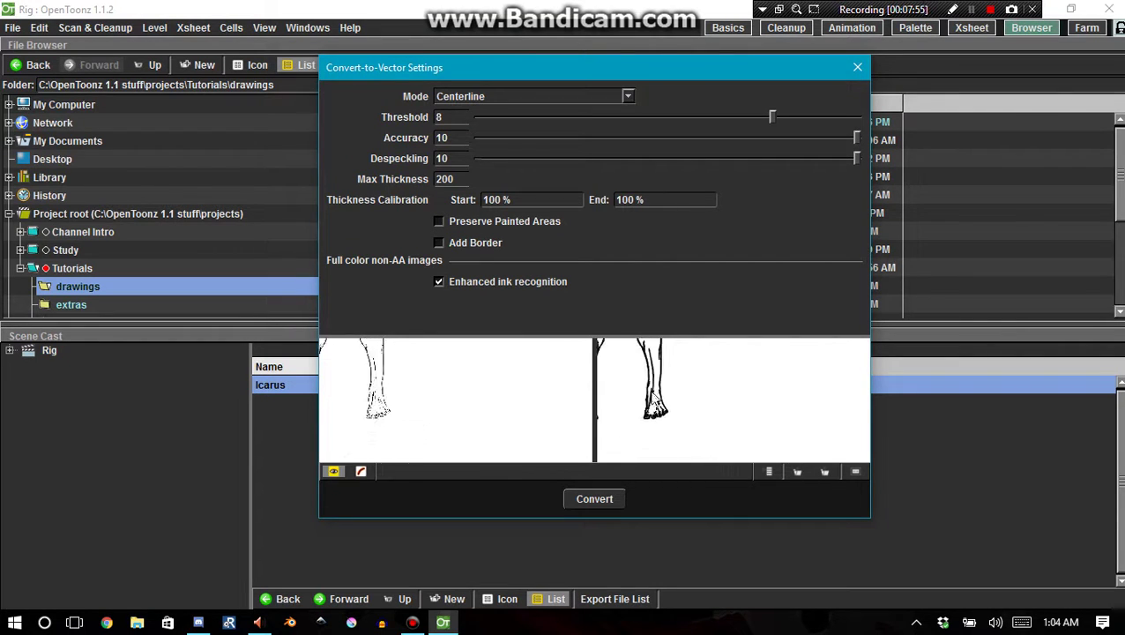
scroll(652, 405, "down", 6)
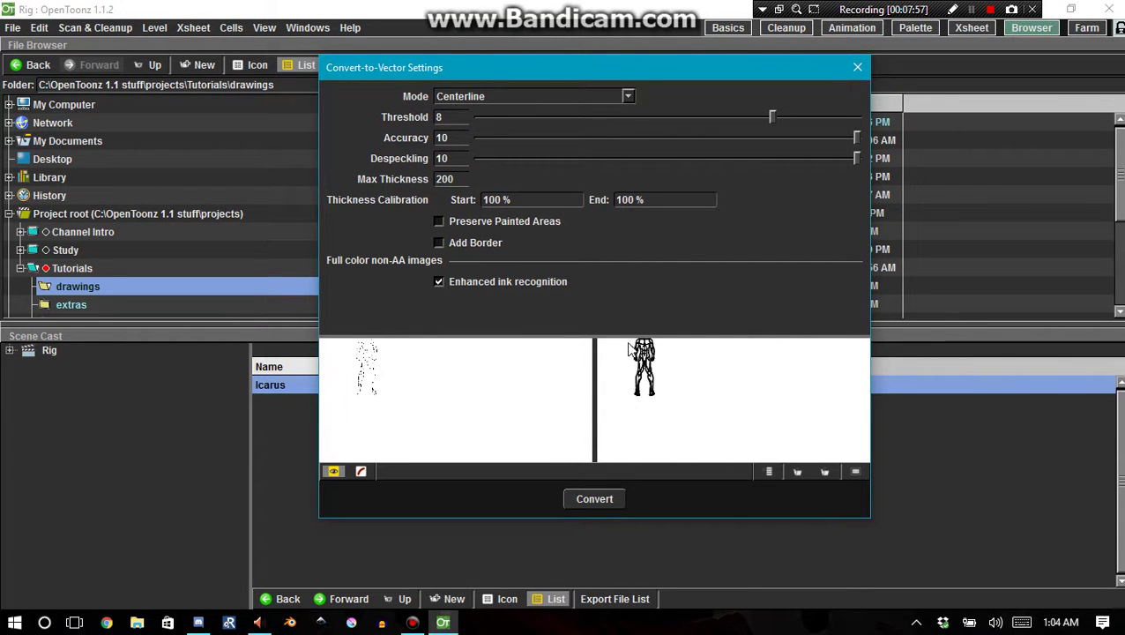
Check the Max Thickness value and the Thickness Calibration start and end values
double_click(453, 178)
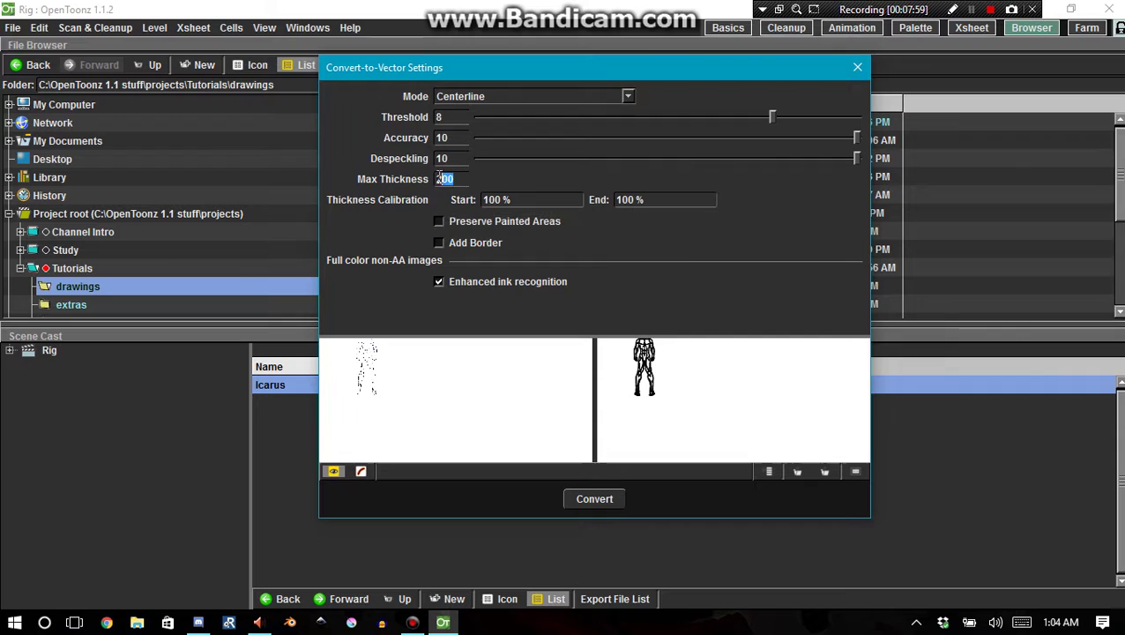
left_click(517, 200)
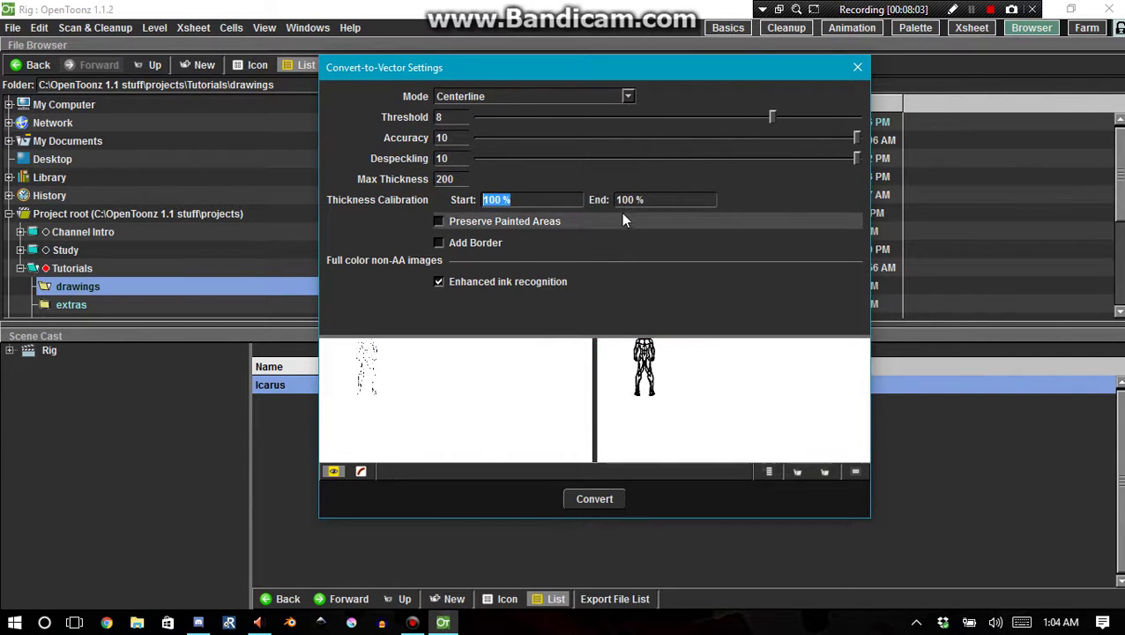
key("Tab")
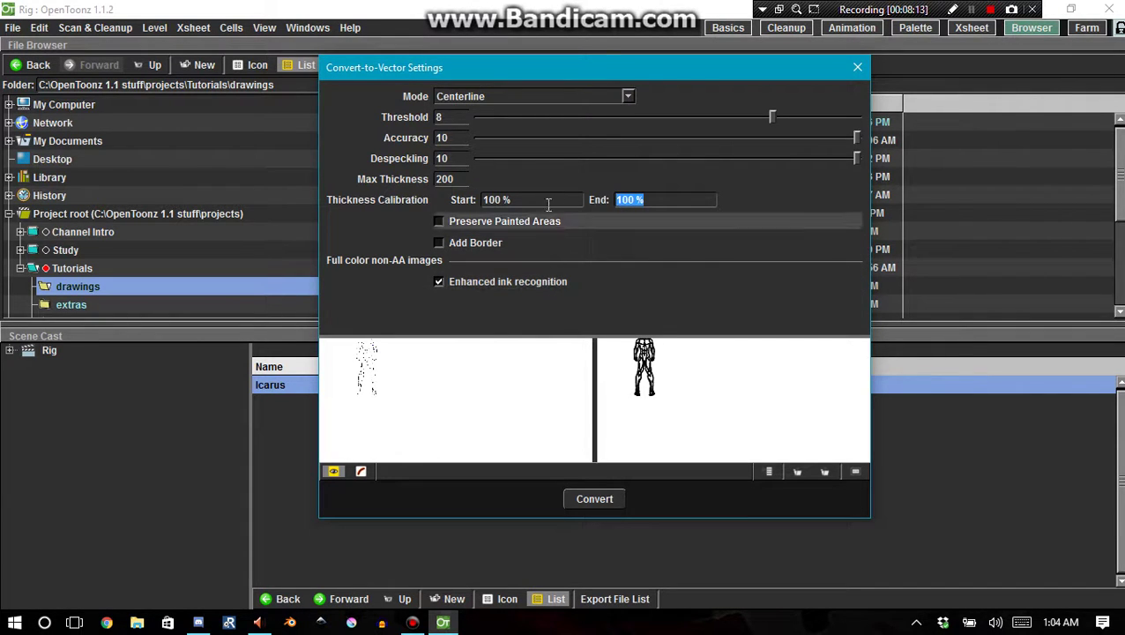
Keep Centerline mode and convert Icarus into the Icarusv vector level
left_click(627, 96)
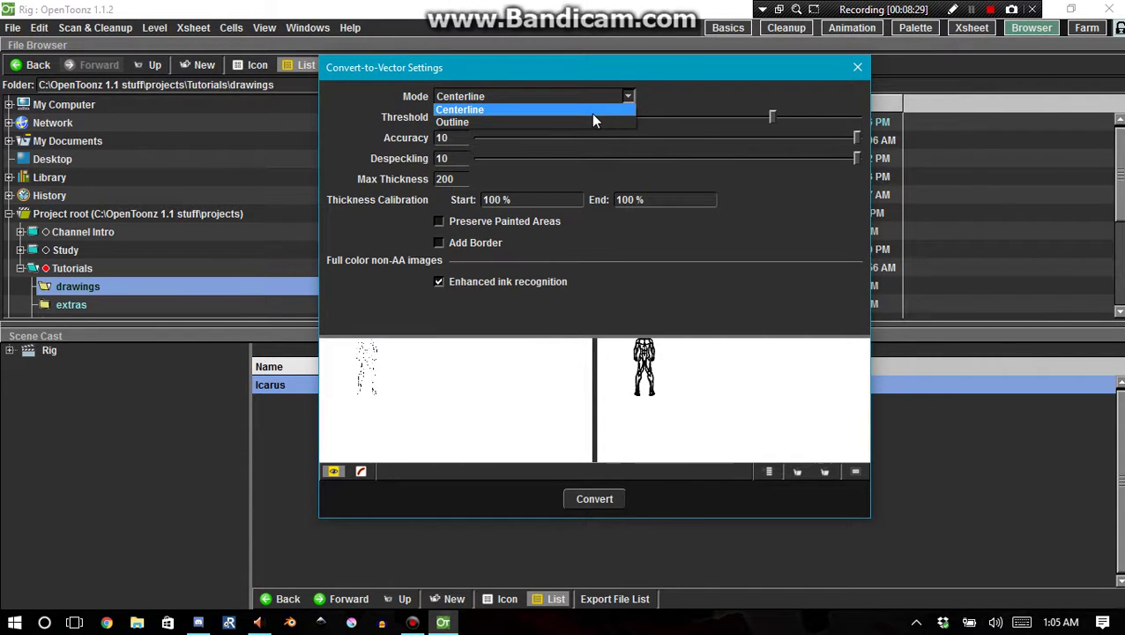
left_click(583, 111)
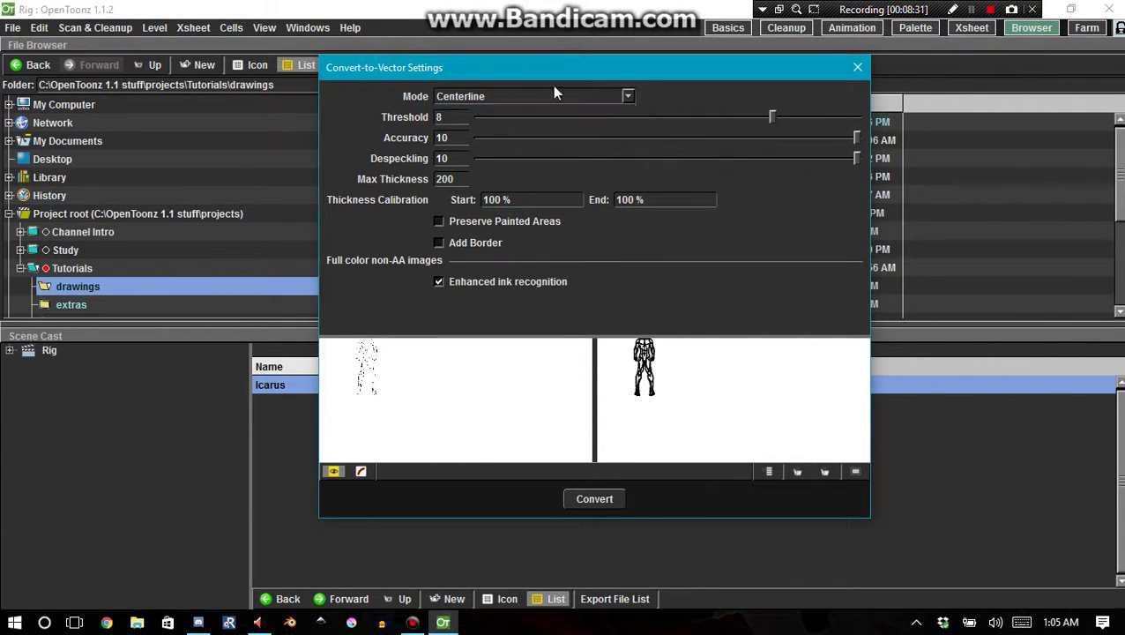
left_click(607, 503)
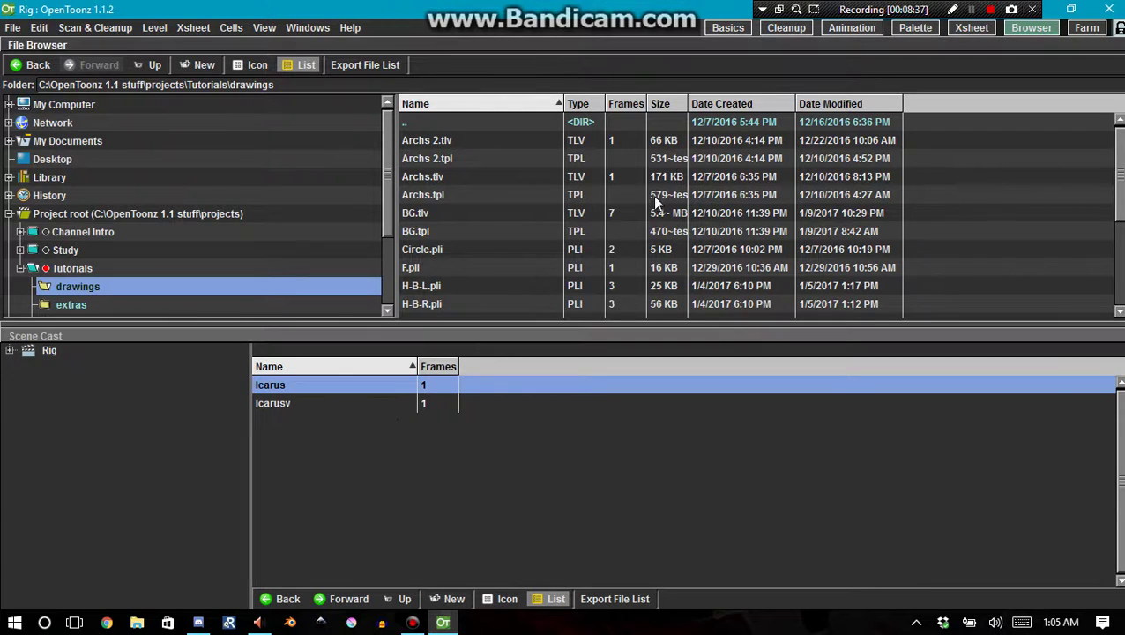
Switch to the Basics room and hide Col1 from the camstand and preview
left_click(723, 28)
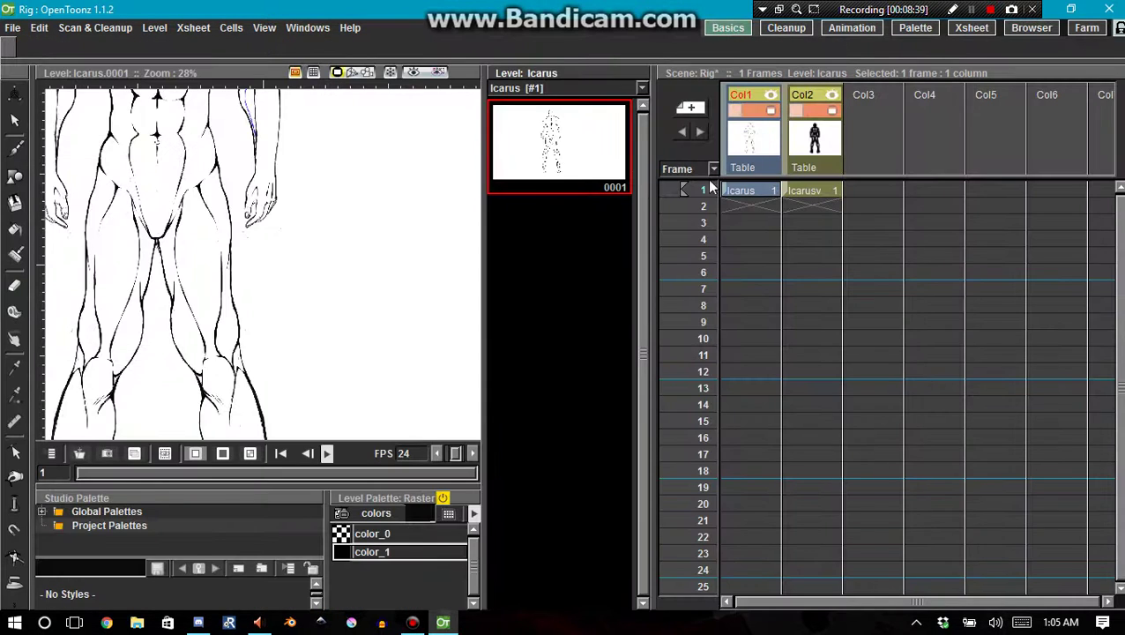
scroll(274, 214, "down", 6)
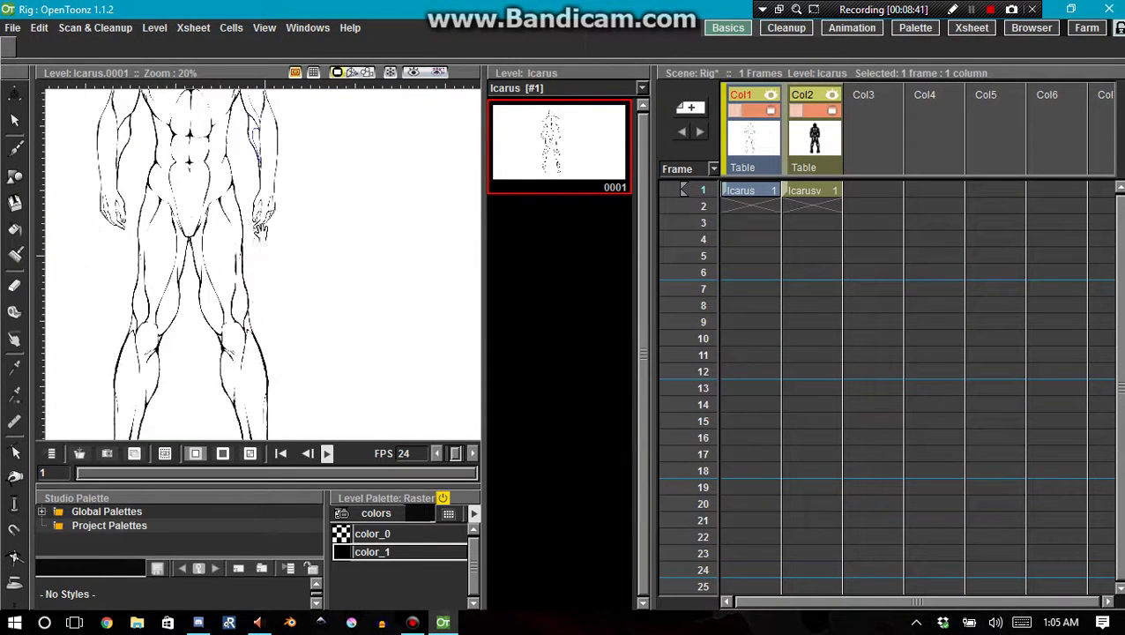
scroll(219, 125, "up", 5)
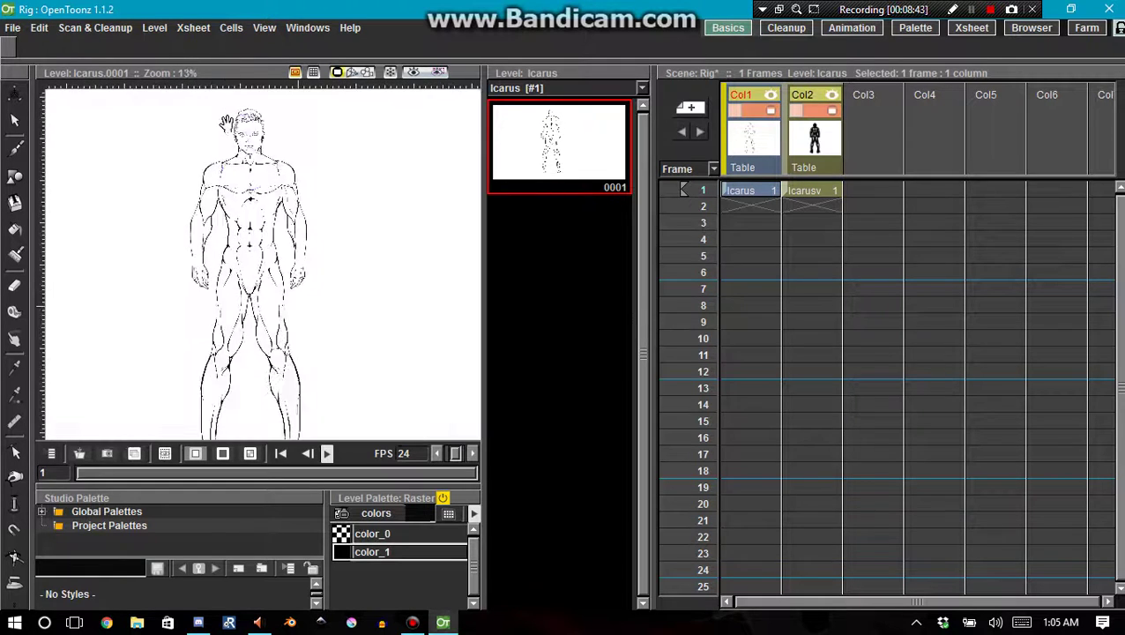
left_click(751, 112)
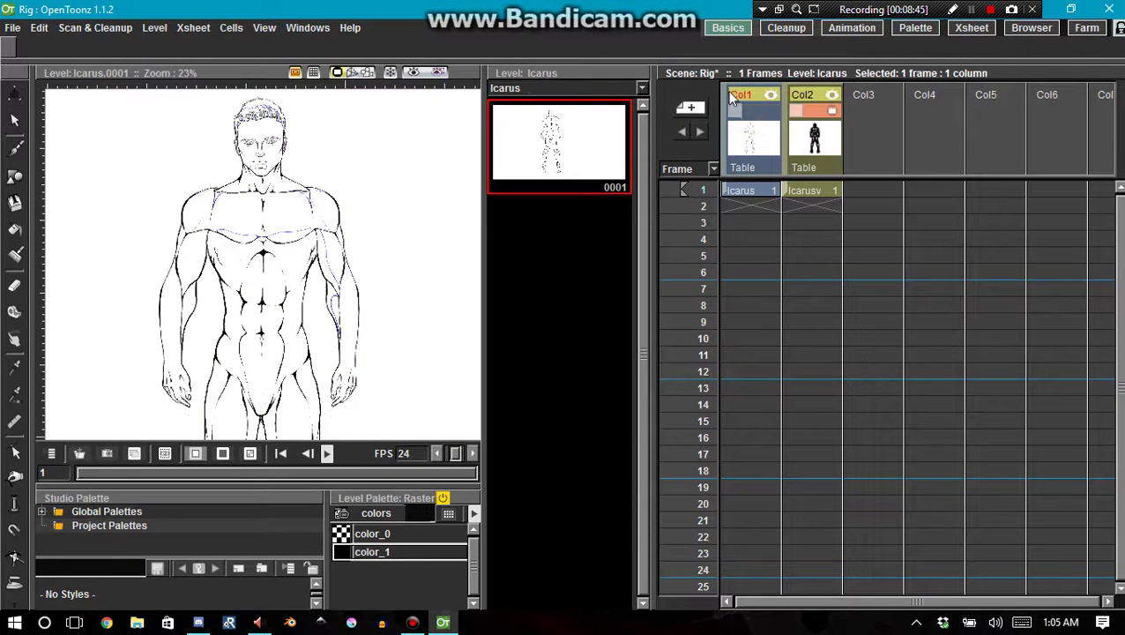
left_click(770, 96)
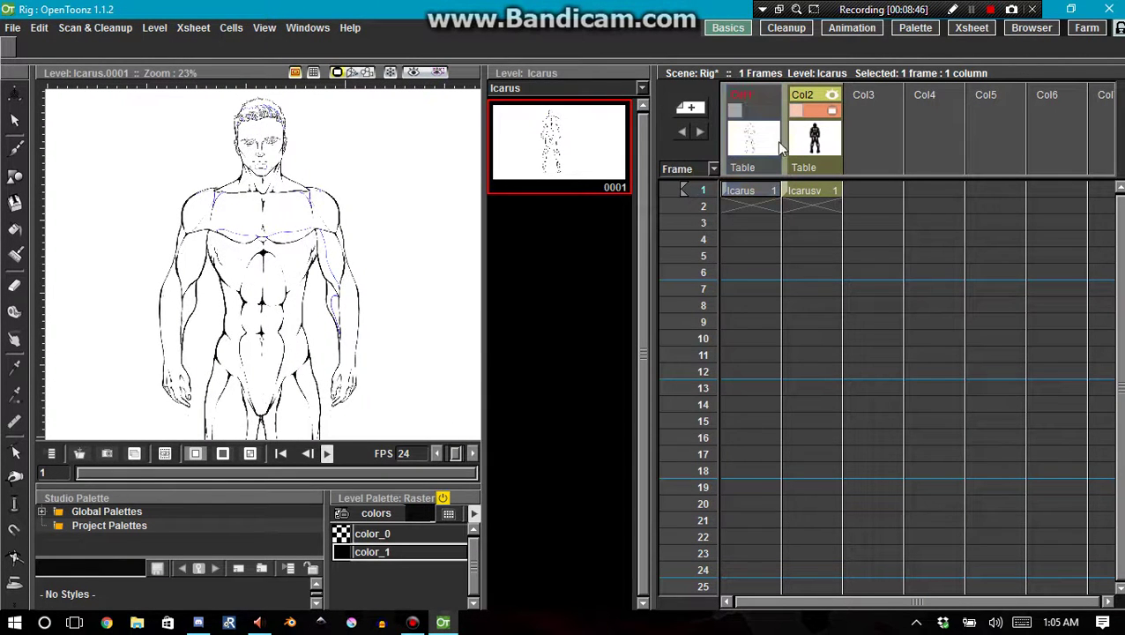
left_click(750, 95)
Restore Col1's preview and camstand visibility, then toggle Col2's camstand view off and on
scroll(233, 148, "up", 8)
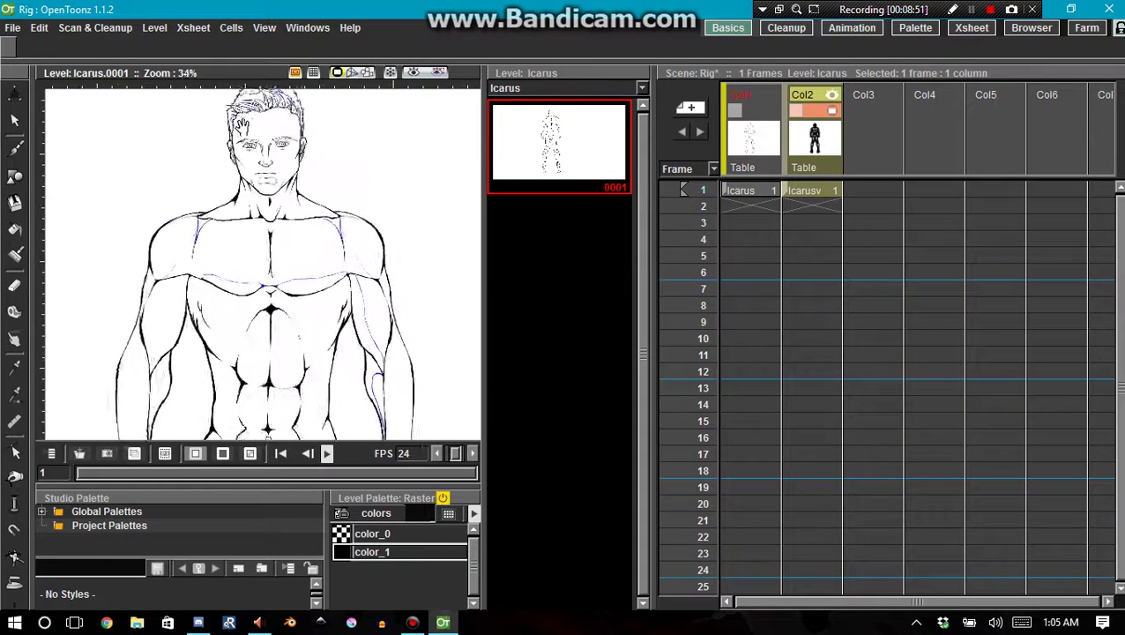
scroll(291, 159, "up", 4)
scroll(291, 186, "down", 3)
scroll(300, 173, "up", 3)
scroll(303, 168, "up", 7)
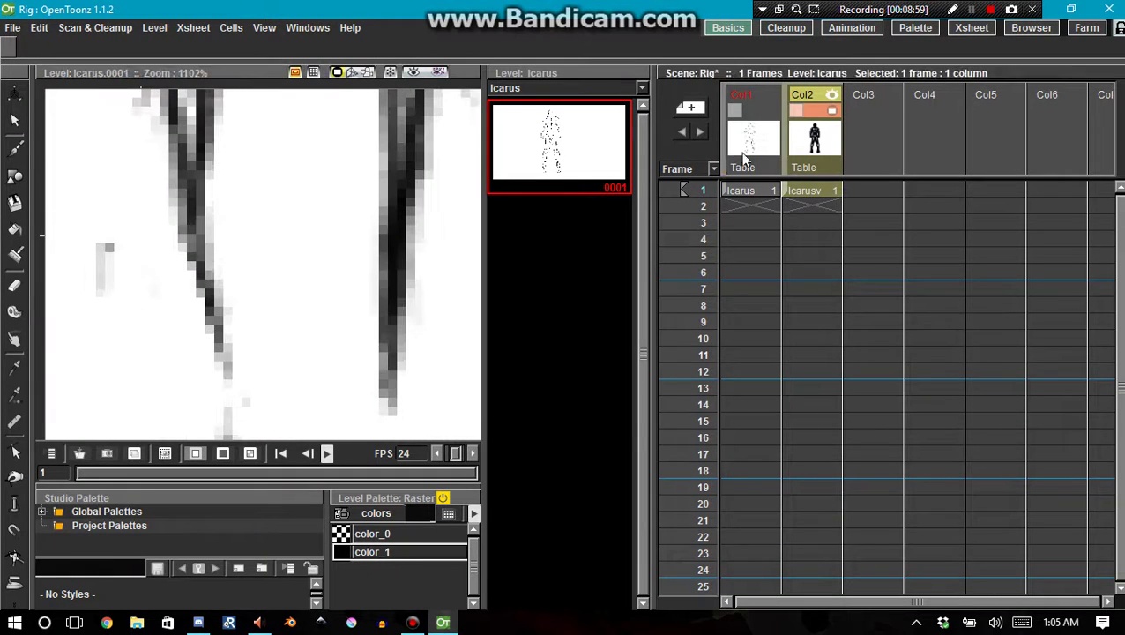
left_click(754, 112)
left_click(755, 107)
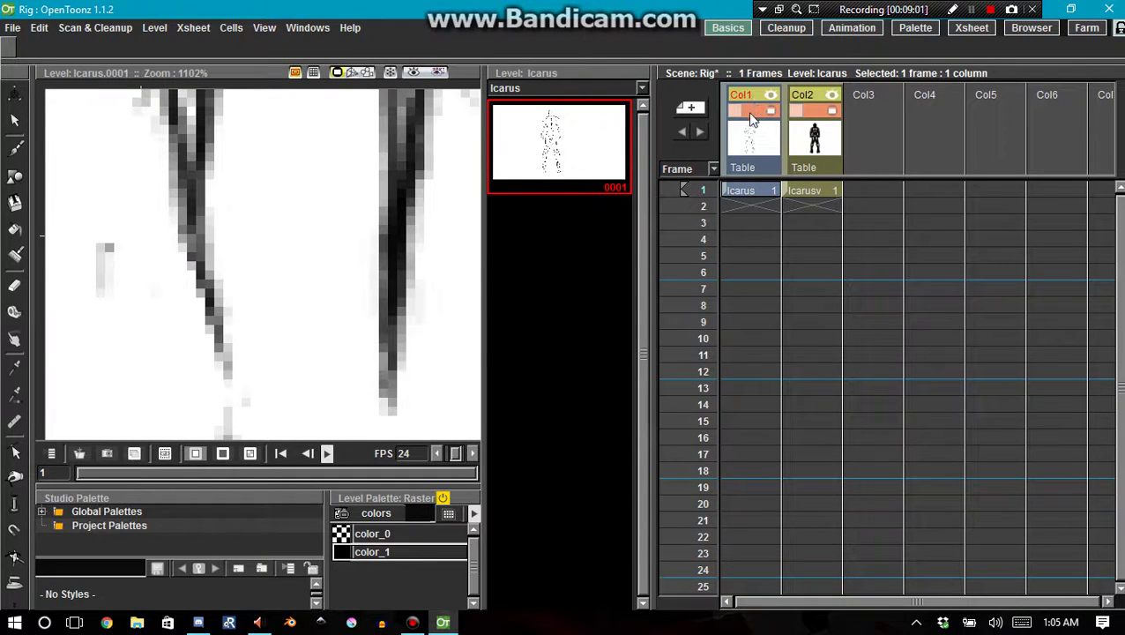
left_click(805, 111)
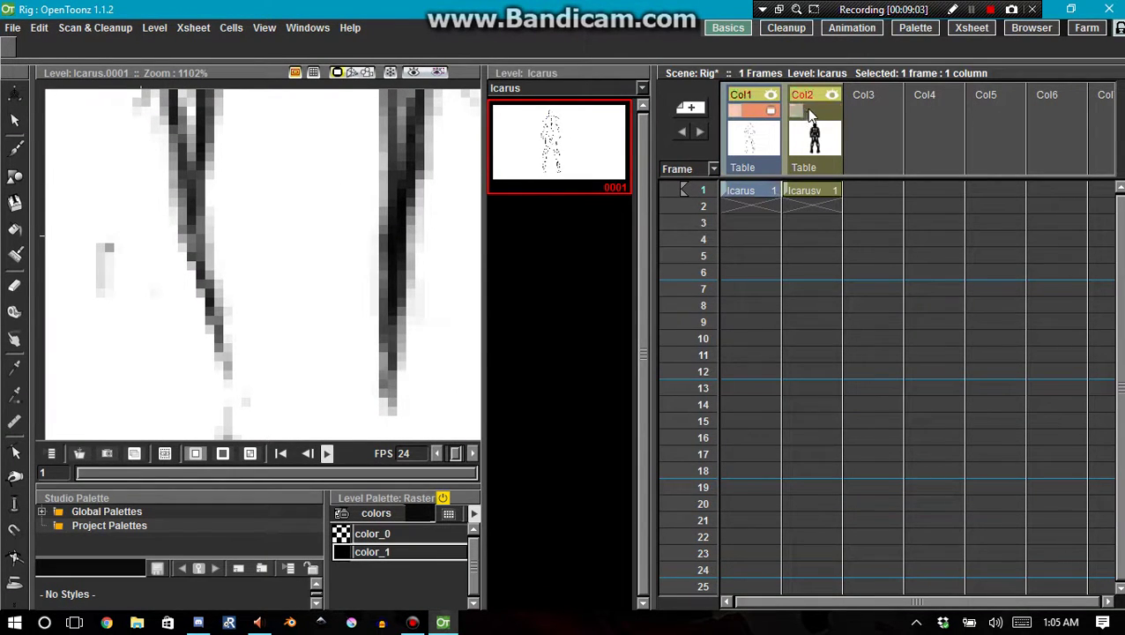
left_click(809, 112)
Load Icarusv in the viewer and pan across its vector strokes
left_click(790, 194)
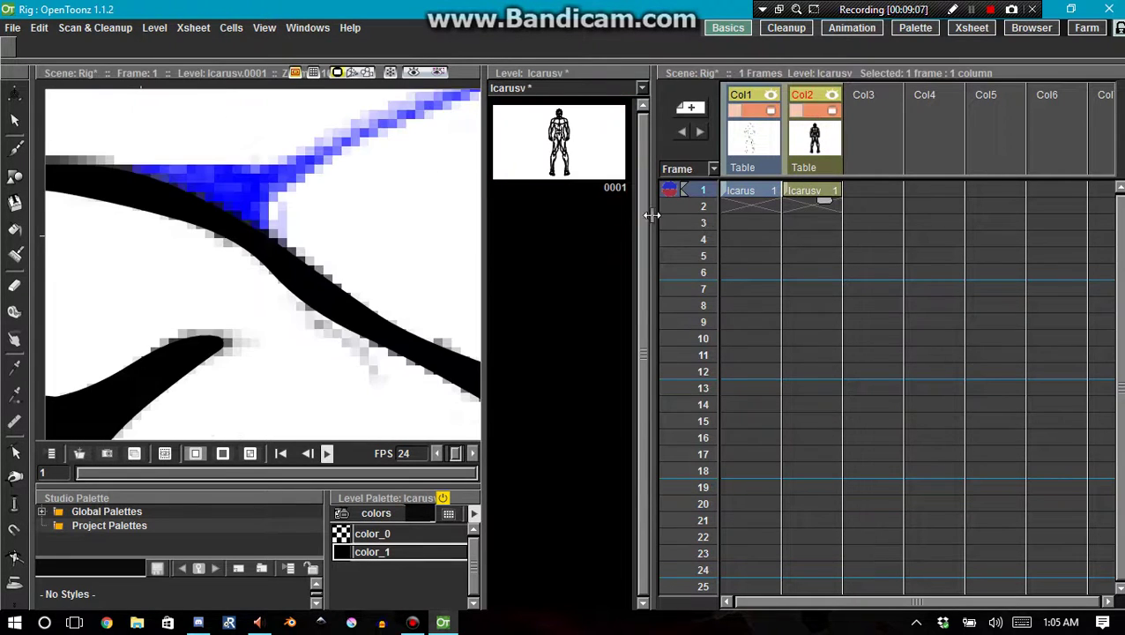
left_click_drag(440, 239, 280, 256)
scroll(280, 256, "down", 6)
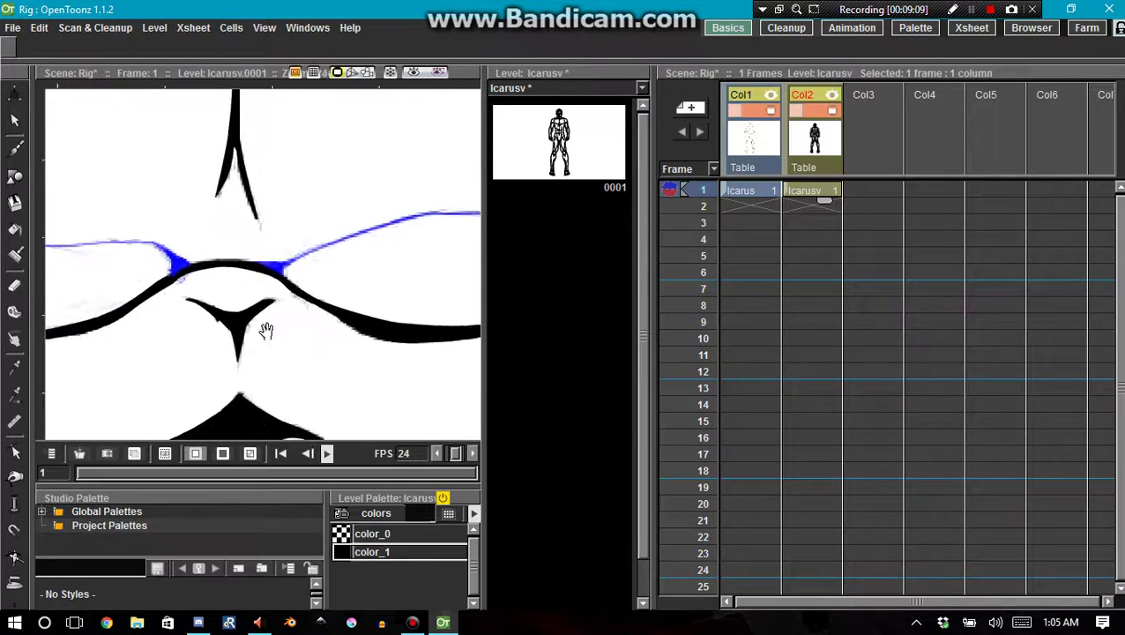
scroll(250, 251, "down", 3)
scroll(251, 250, "up", 4)
Make the Icarus raster level current, zoom into the face, and pan down to the legs
left_click(745, 121)
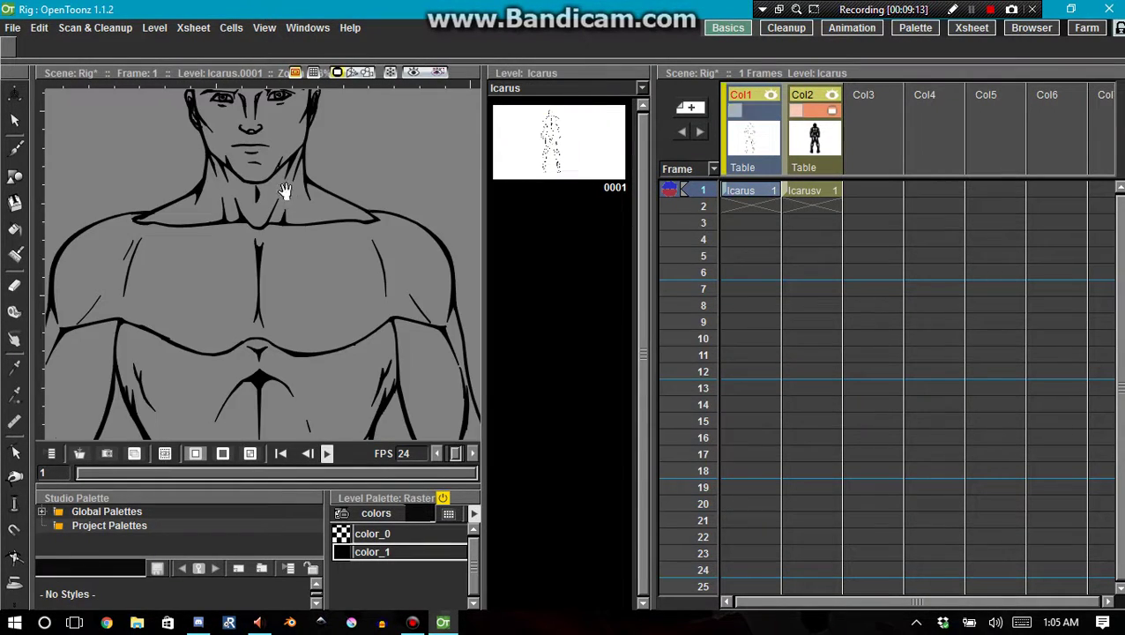
scroll(265, 176, "down", 2)
scroll(239, 155, "up", 2)
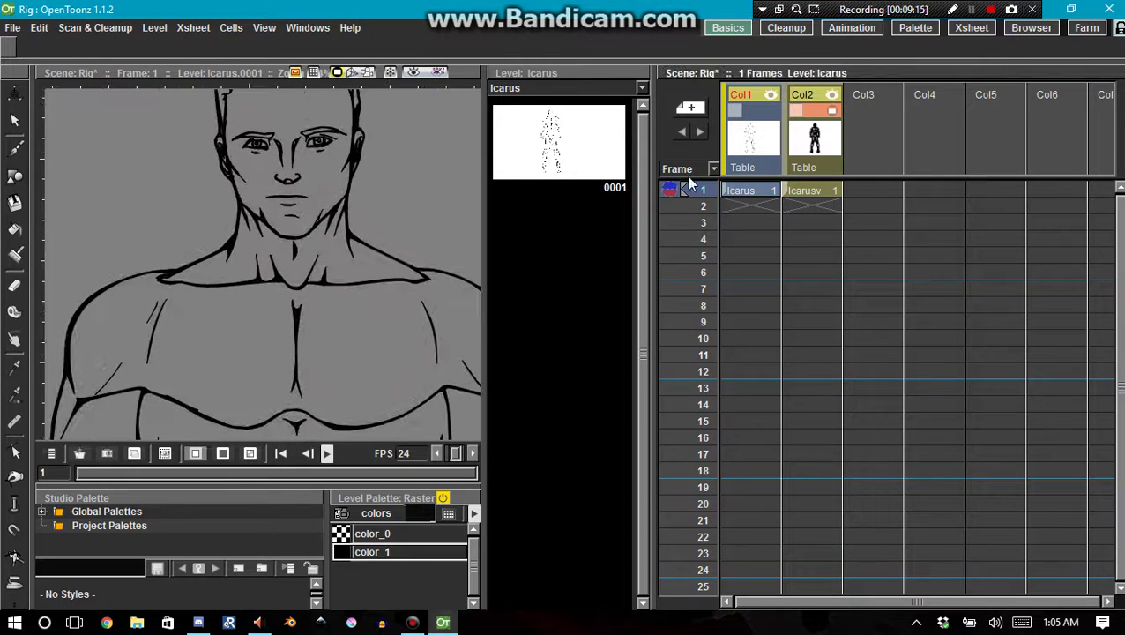
scroll(322, 143, "up", 4)
scroll(303, 141, "up", 6)
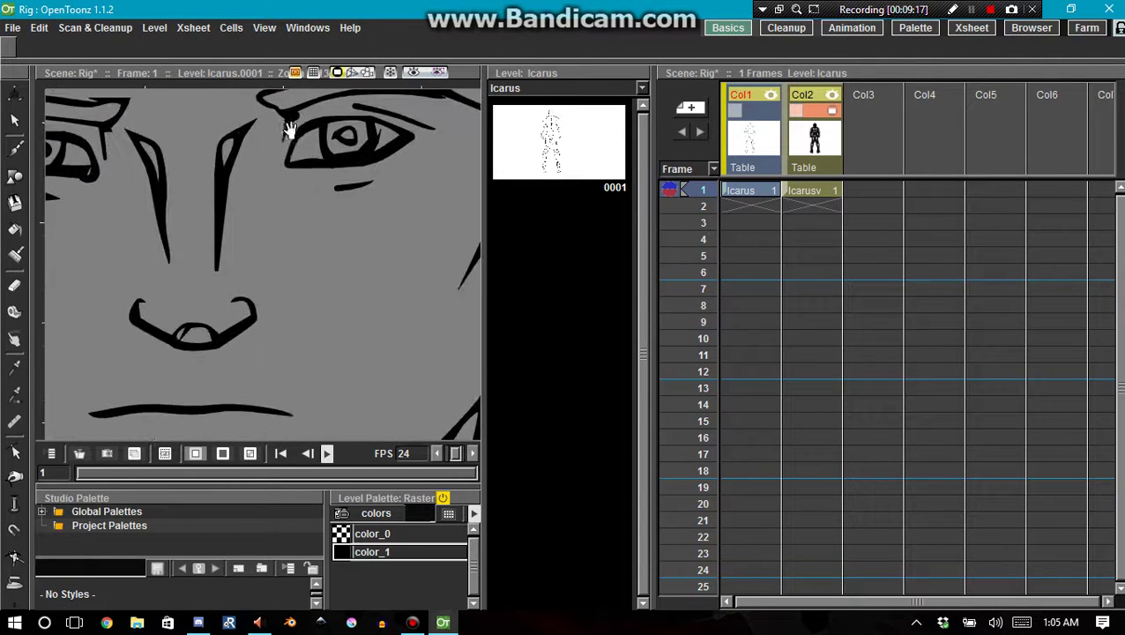
scroll(349, 157, "up", 6)
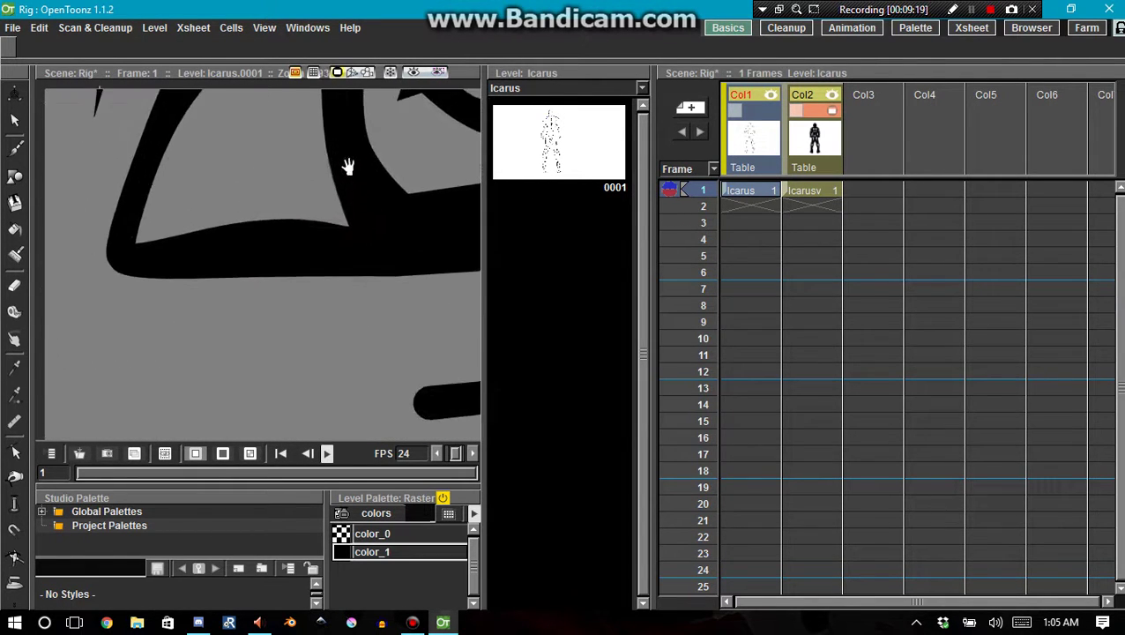
scroll(348, 201, "down", 6)
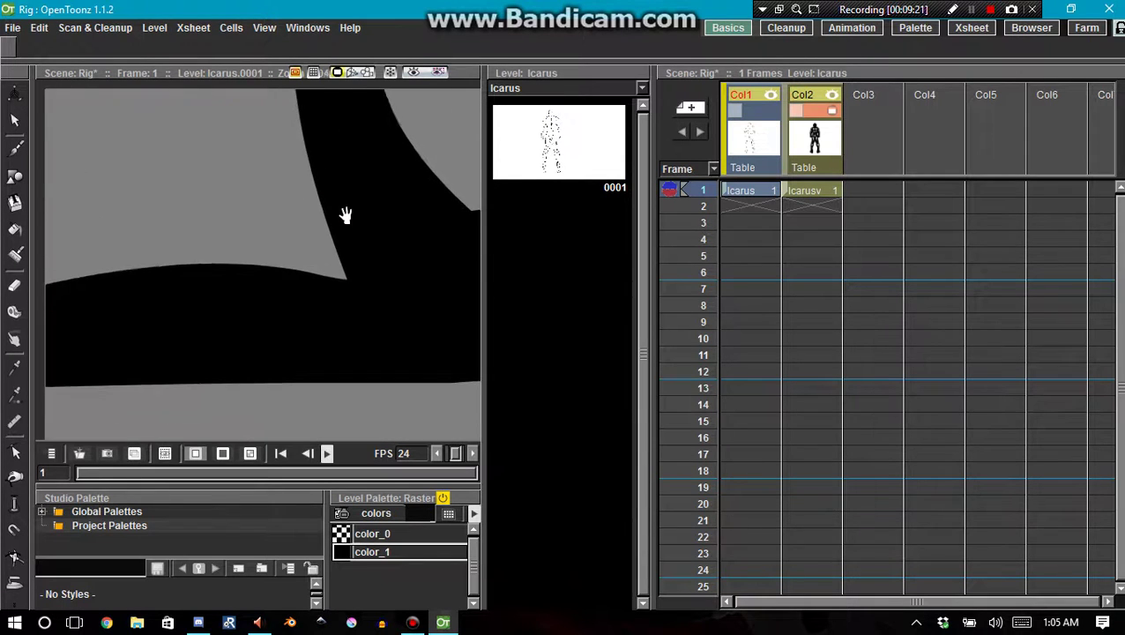
scroll(309, 234, "down", 8)
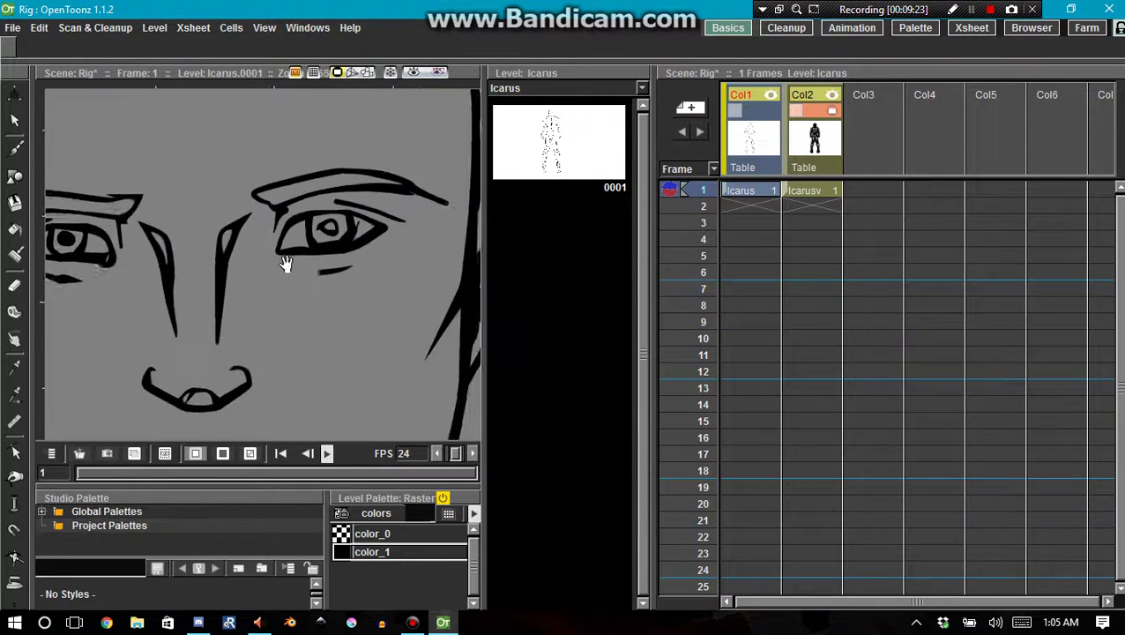
mouse_move(281, 364)
left_mouse_down()
mouse_move(342, 238)
mouse_move(307, 268)
mouse_move(298, 194)
left_mouse_up()
mouse_move(319, 339)
left_mouse_down()
mouse_move(321, 259)
mouse_move(319, 300)
mouse_move(289, 215)
left_mouse_up()
With the Selection tool, drag the Icarusv stroke below the crotch away from the junction
scroll(276, 282, "up", 6)
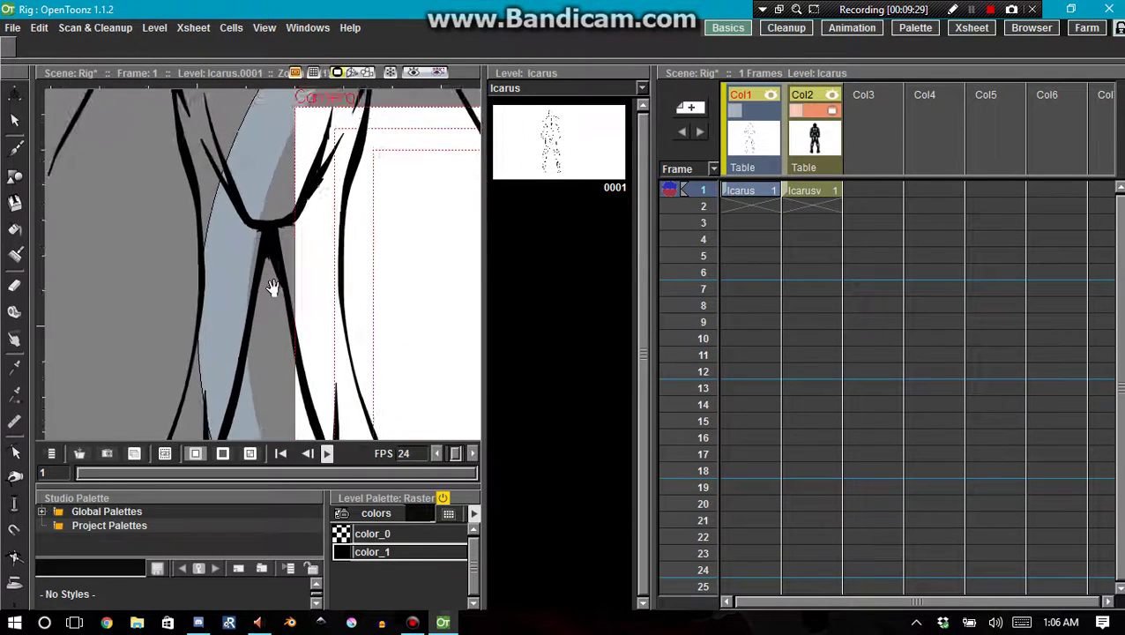
key("s")
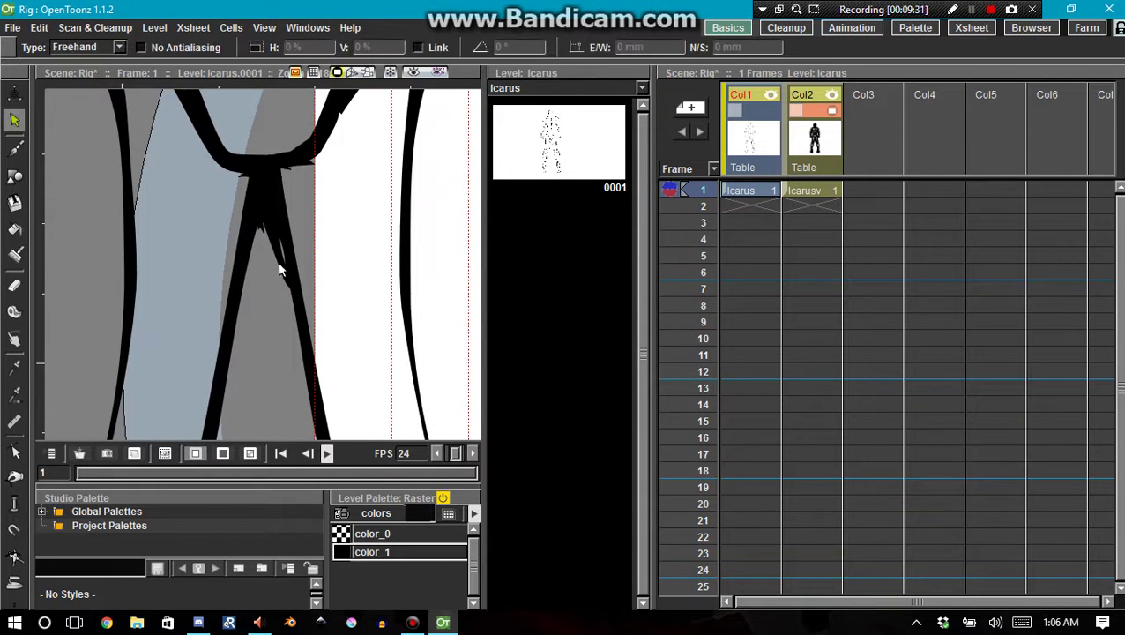
mouse_move(276, 268)
left_mouse_down()
mouse_move(264, 213)
mouse_move(267, 231)
left_mouse_up()
left_click(800, 191)
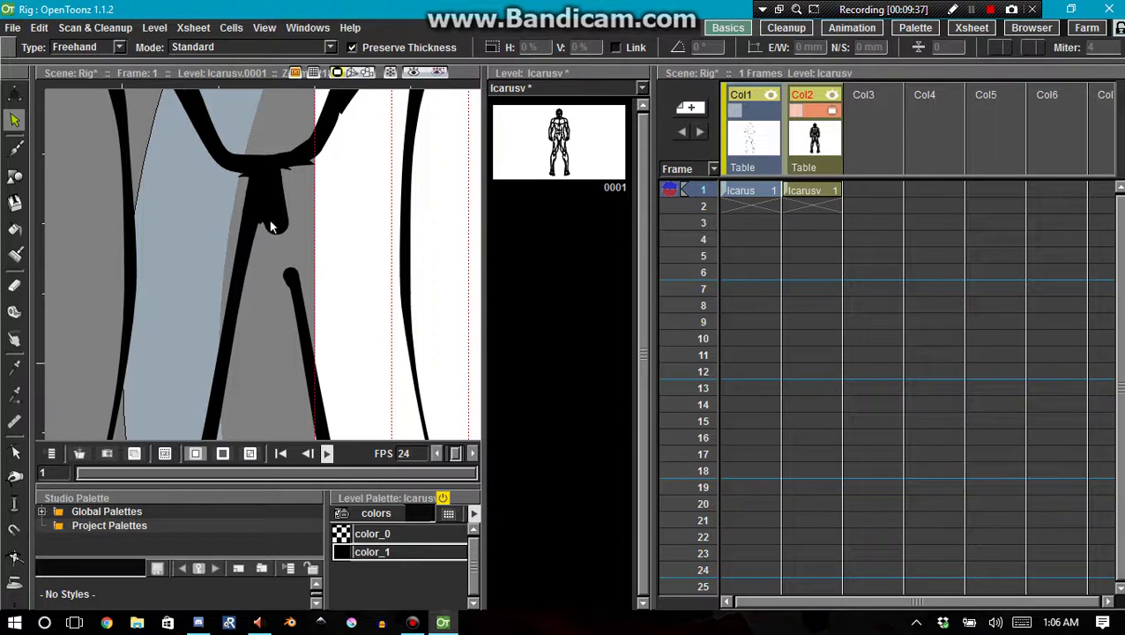
mouse_move(269, 228)
left_mouse_down()
mouse_move(278, 207)
mouse_move(276, 227)
left_mouse_up()
key("a")
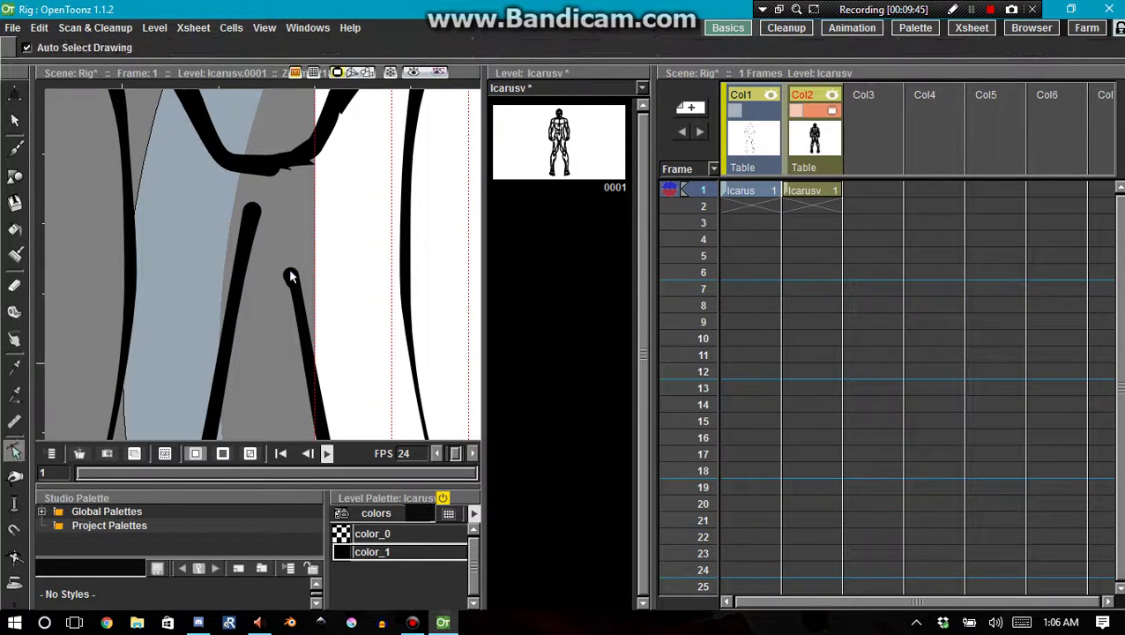
left_click(756, 119)
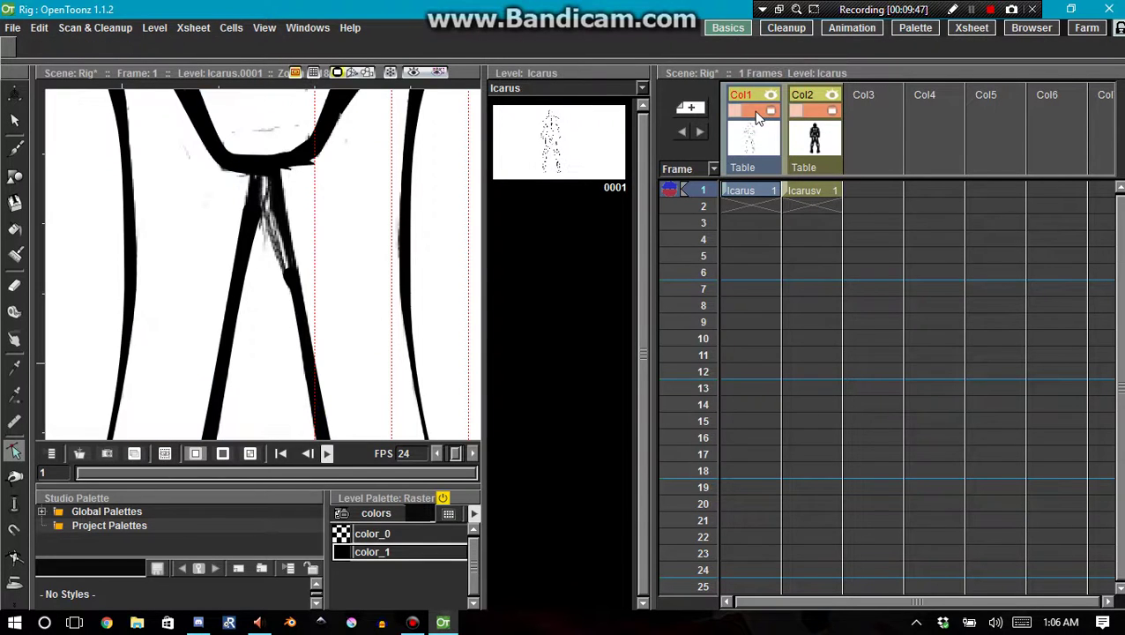
Lower Col1's opacity to 42%, dismiss the tool warning, and make Icarusv current again
left_click(754, 117)
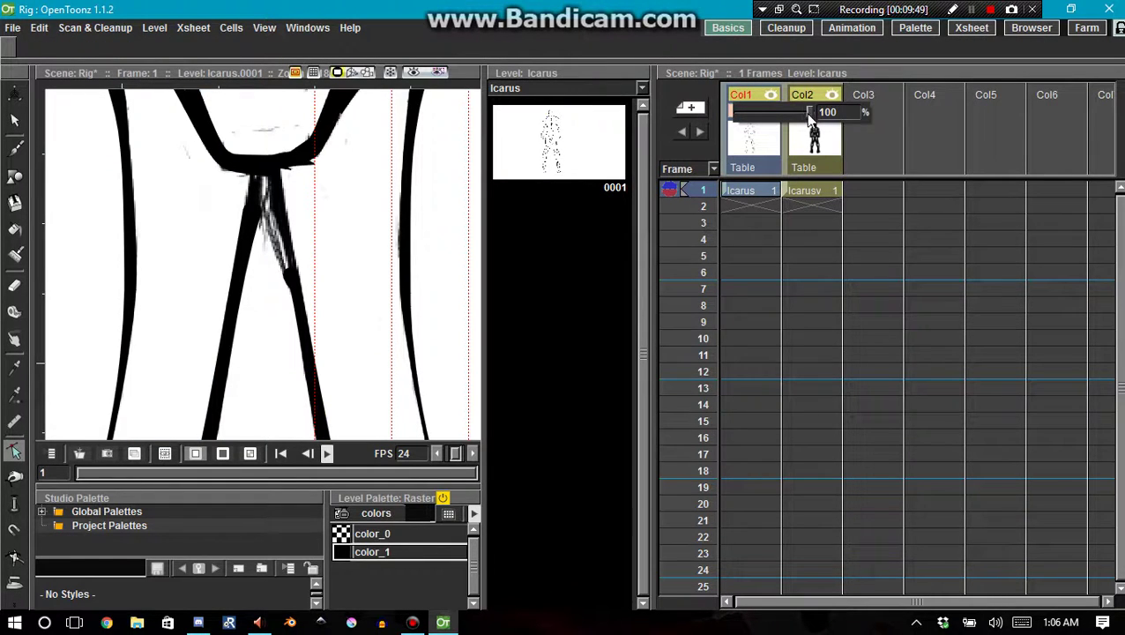
left_click_drag(767, 117, 766, 117)
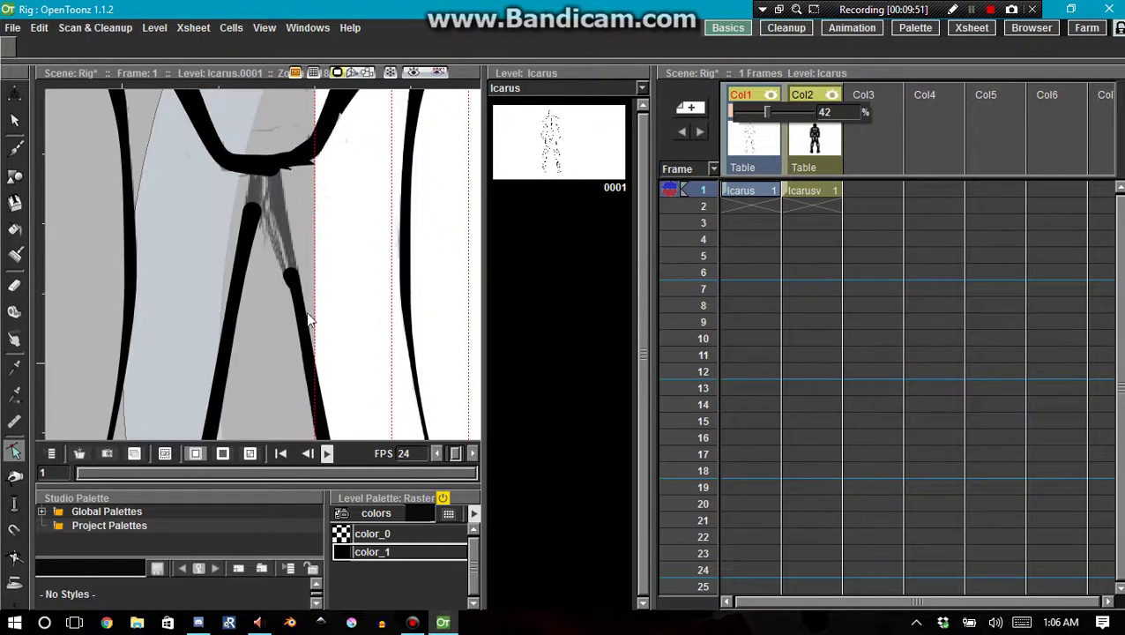
left_click(292, 284)
left_click(567, 328)
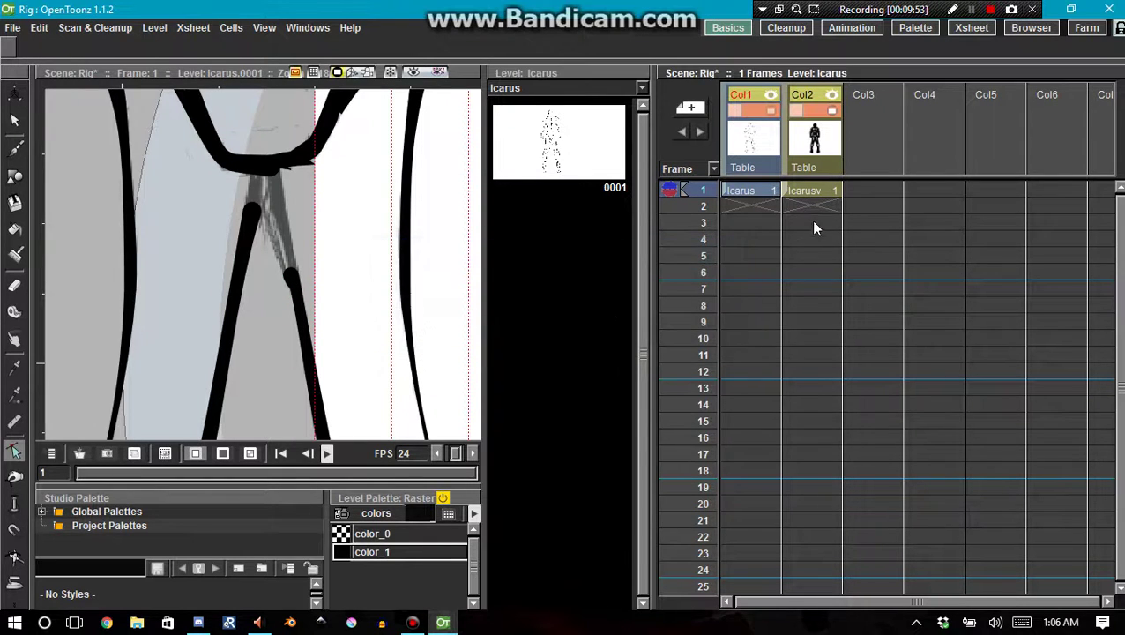
left_click(795, 191)
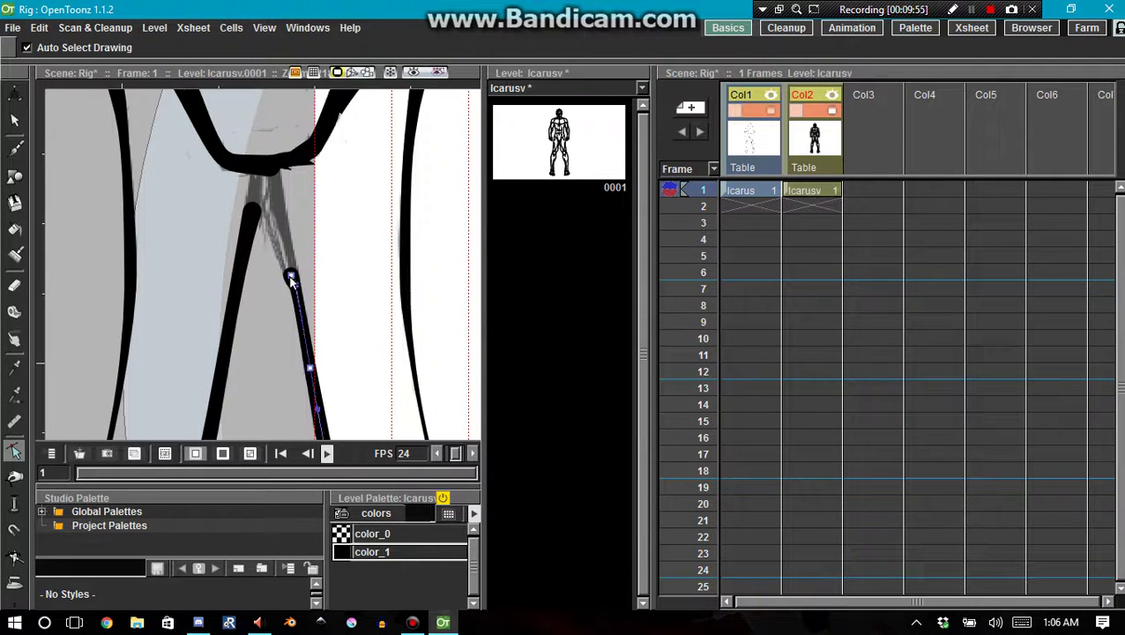